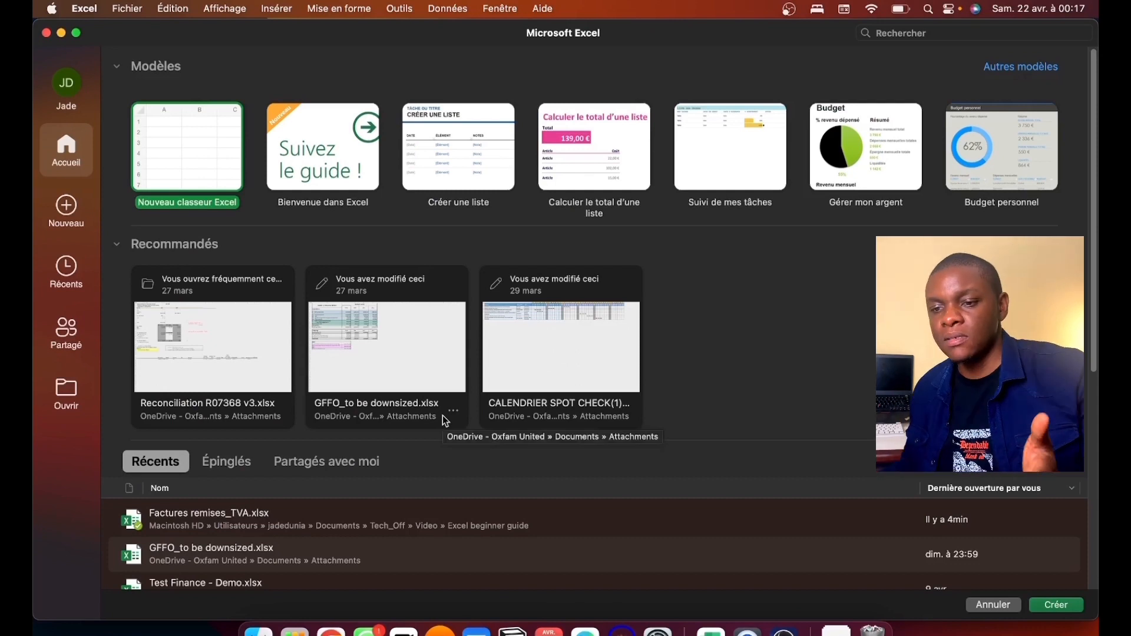
Create a new blank workbook and enlarge its window to fill the screen.
double_click(192, 167)
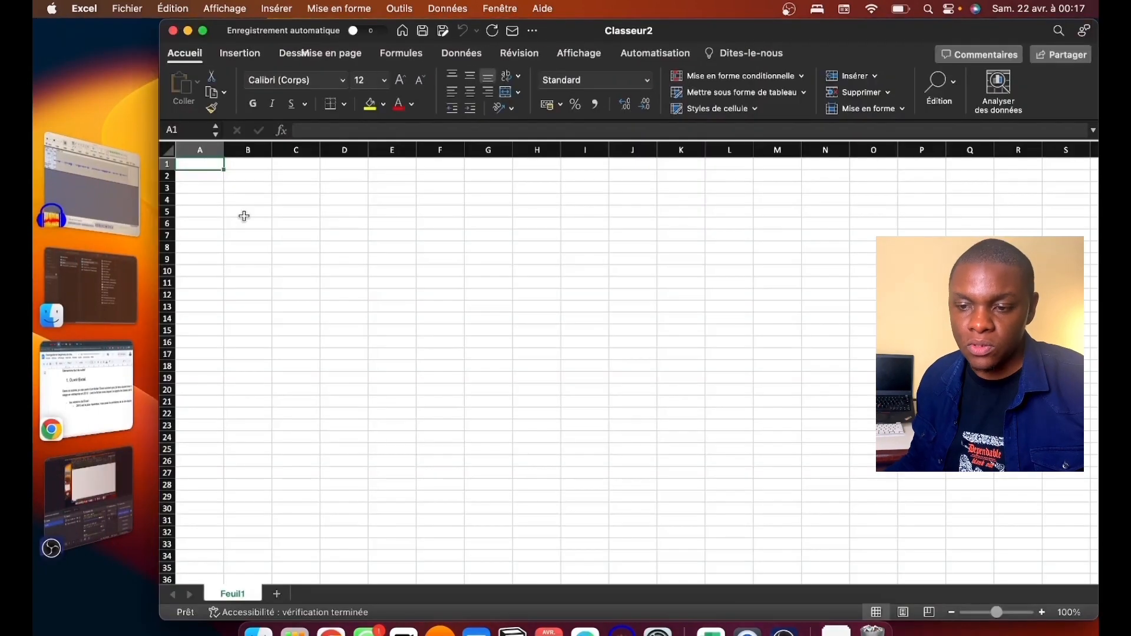
double_click(694, 38)
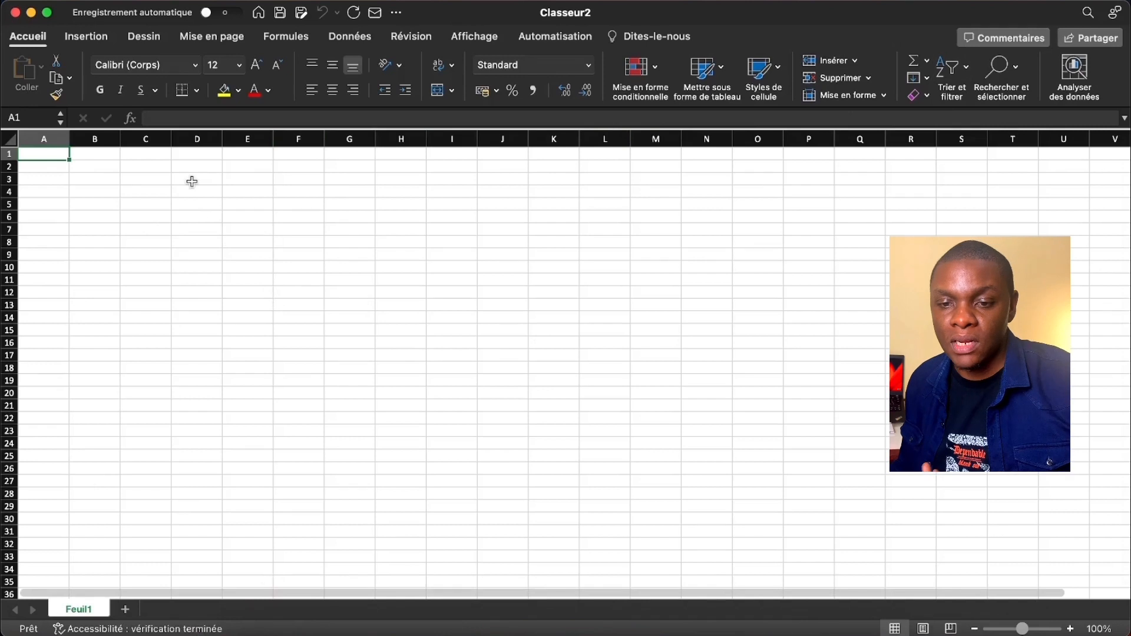
left_click_drag(196, 186, 374, 369)
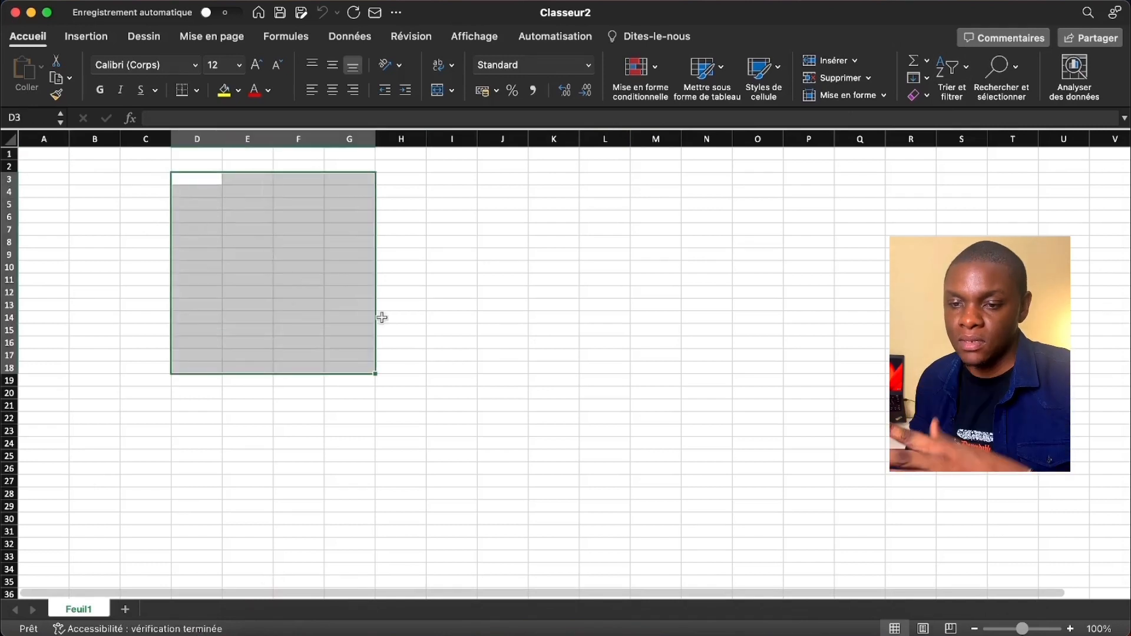
left_click(431, 222)
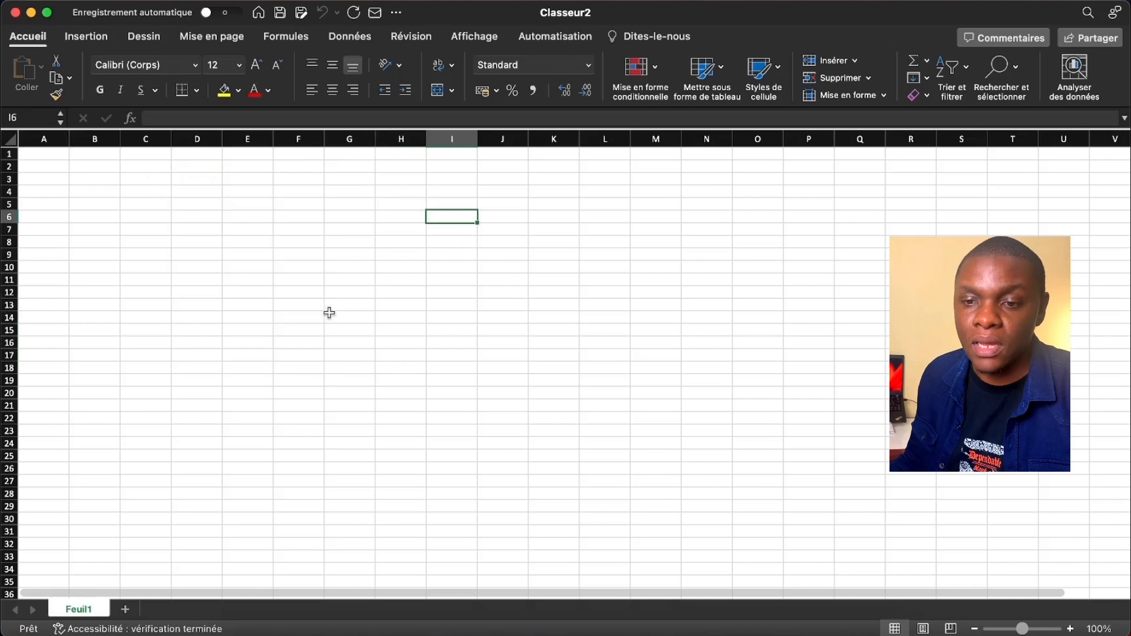
left_click(94, 140)
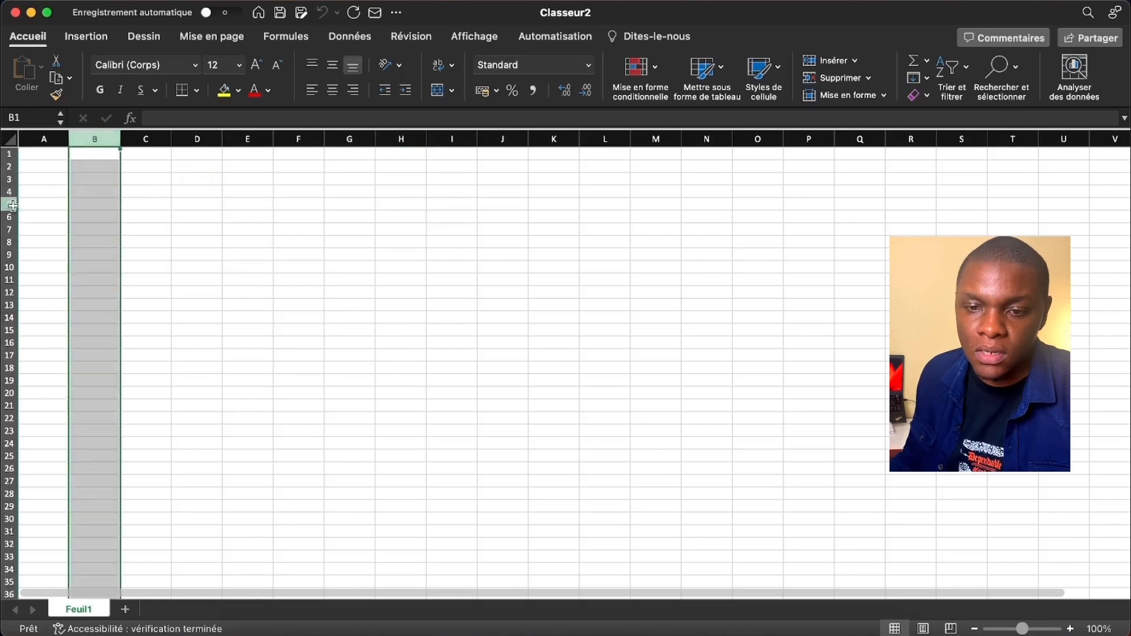
left_click(13, 205)
left_click(197, 267)
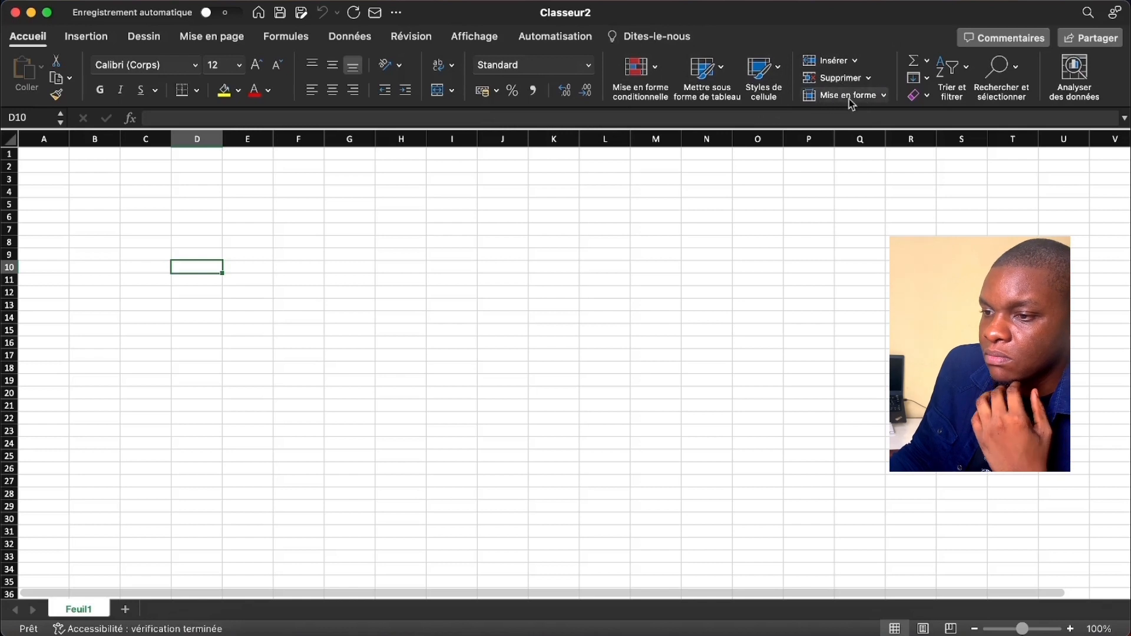
left_click(877, 96)
left_click(877, 98)
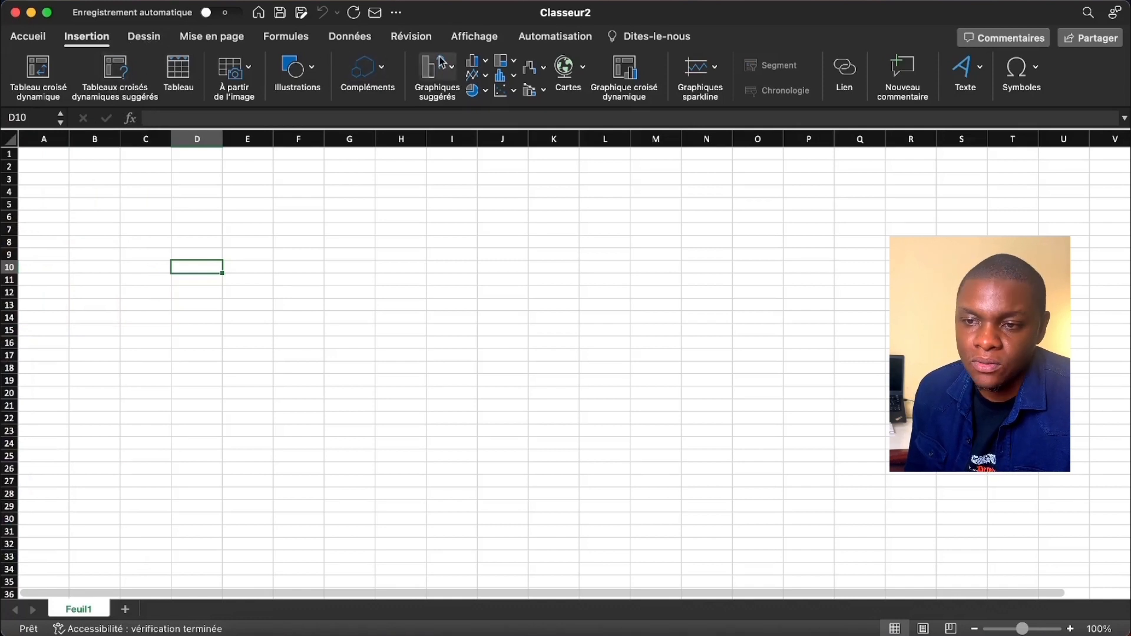
left_click(454, 75)
left_click(453, 74)
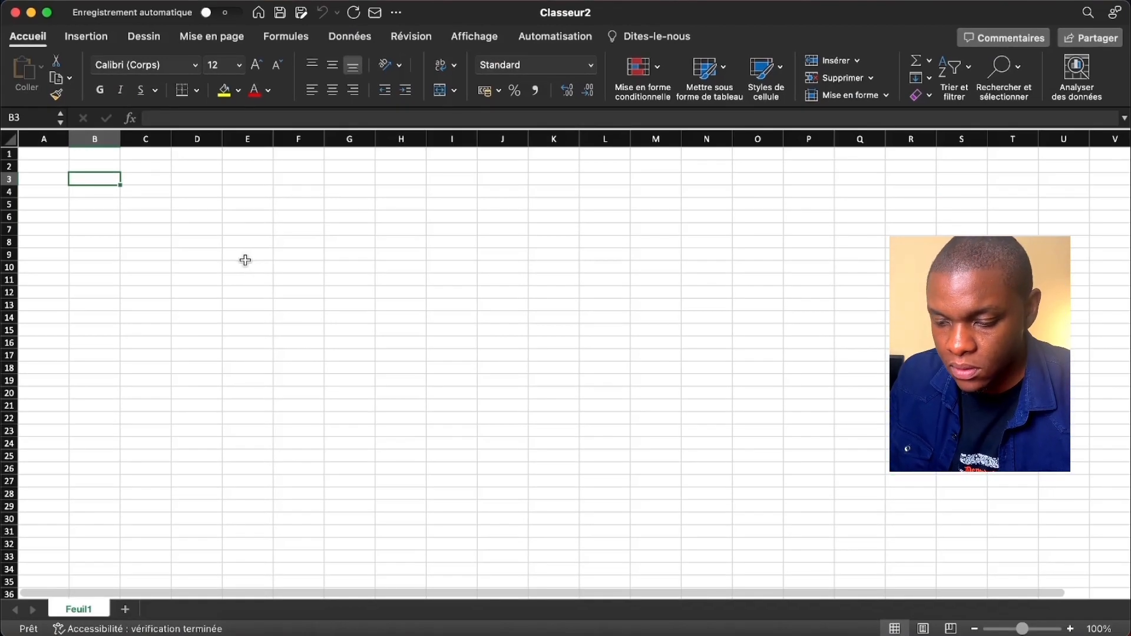
Enter the table headers N°, Nom, Heure d'arrivée and Heure de départ in cells B3 to E3.
type("Nà")
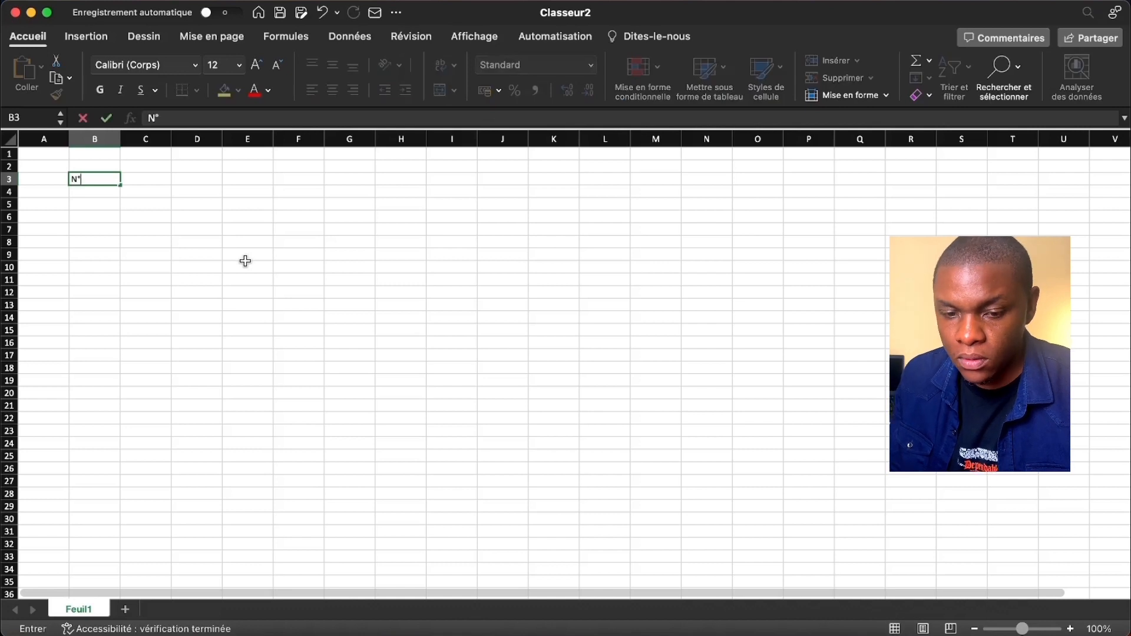
key("Tab")
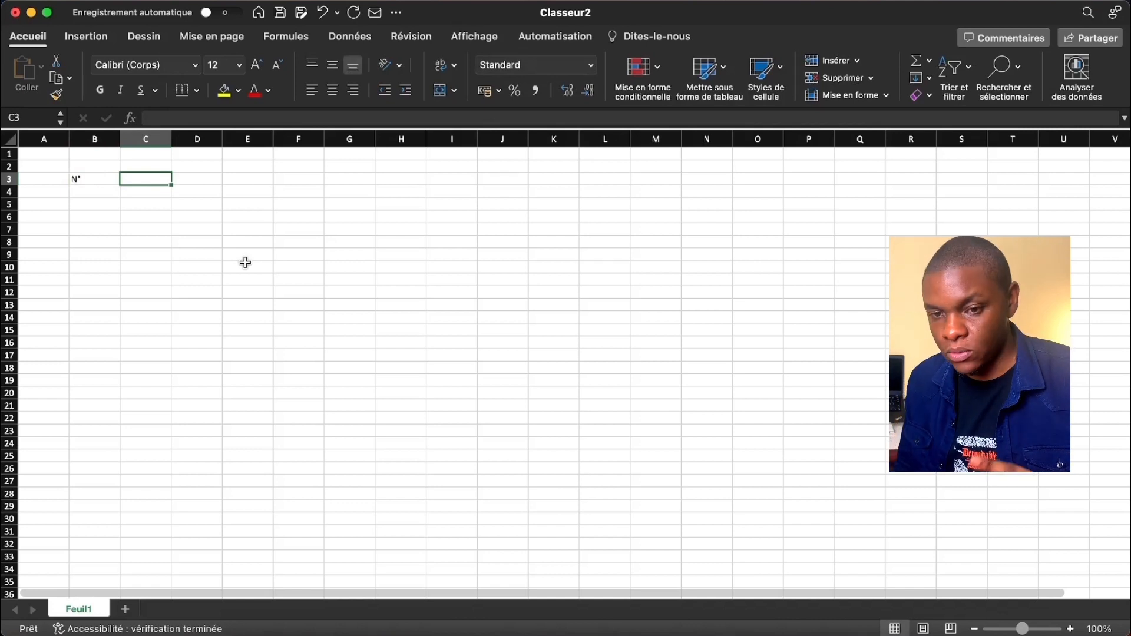
type("Nom")
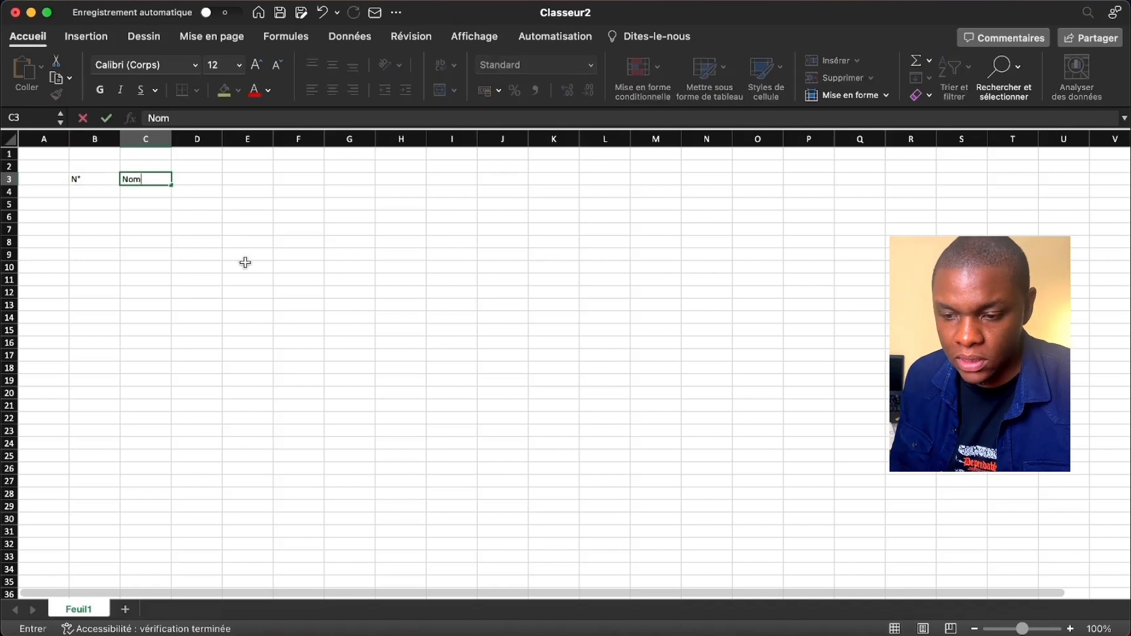
key("Tab")
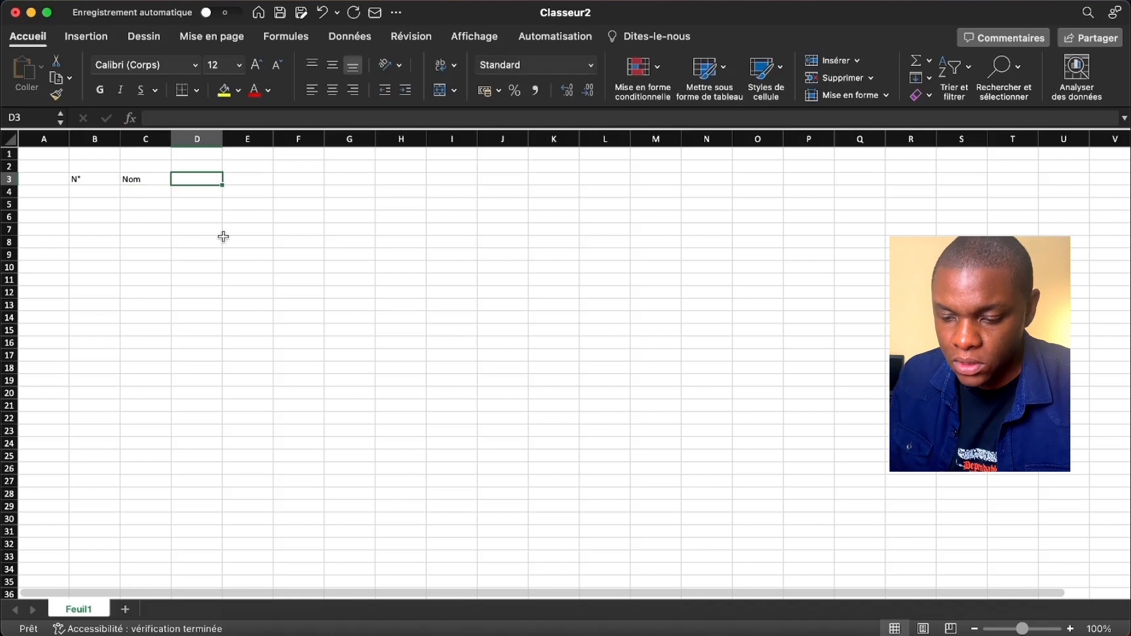
type("Heure d'arrivée")
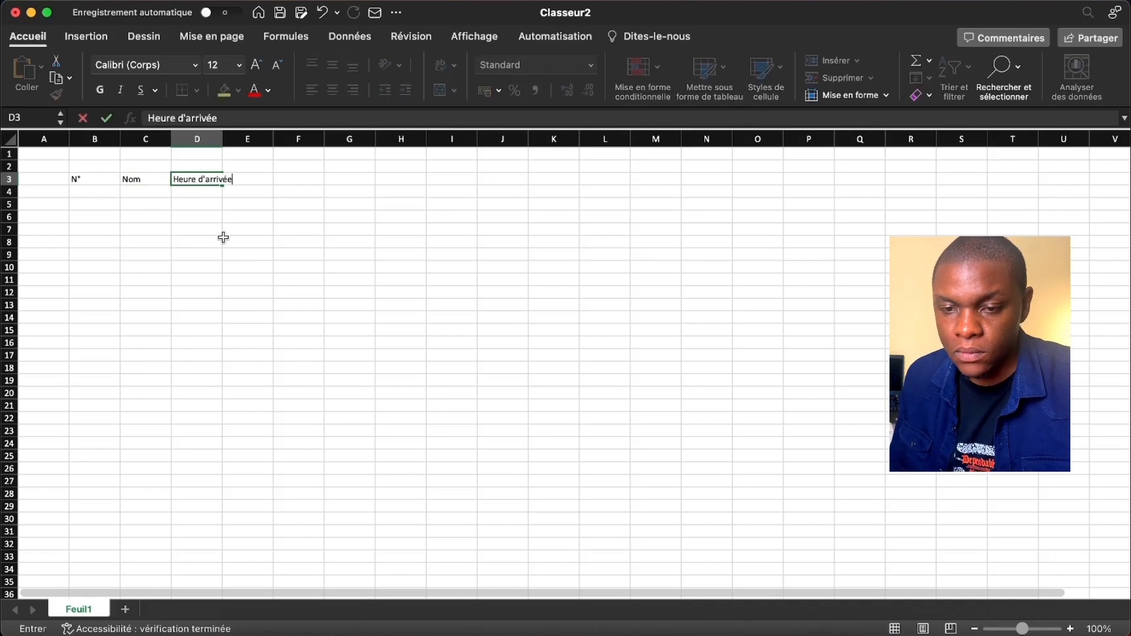
key("Tab")
type("Heur")
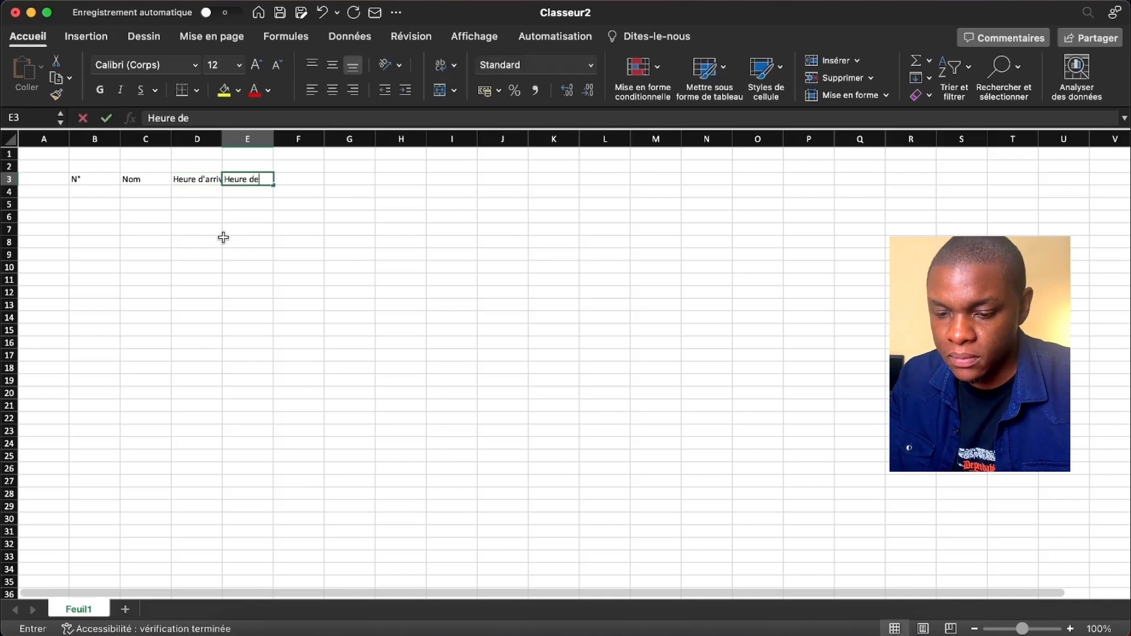
type("e de départ")
key("Return")
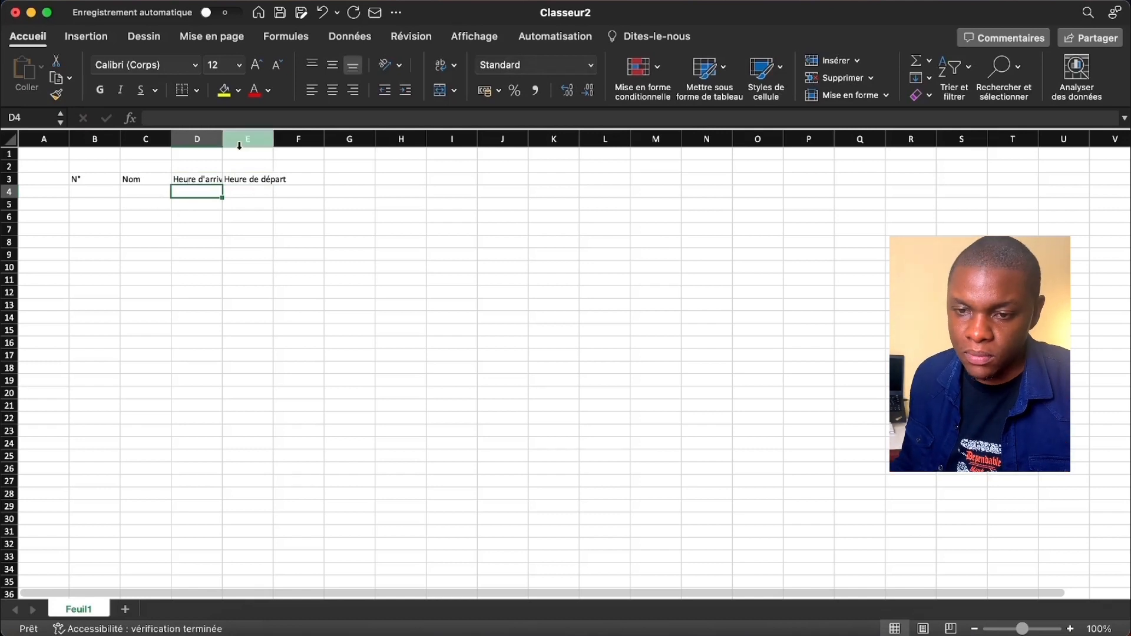
Widen columns D and E to fit the Heure d'arrivée and Heure de départ headers.
left_click(211, 181)
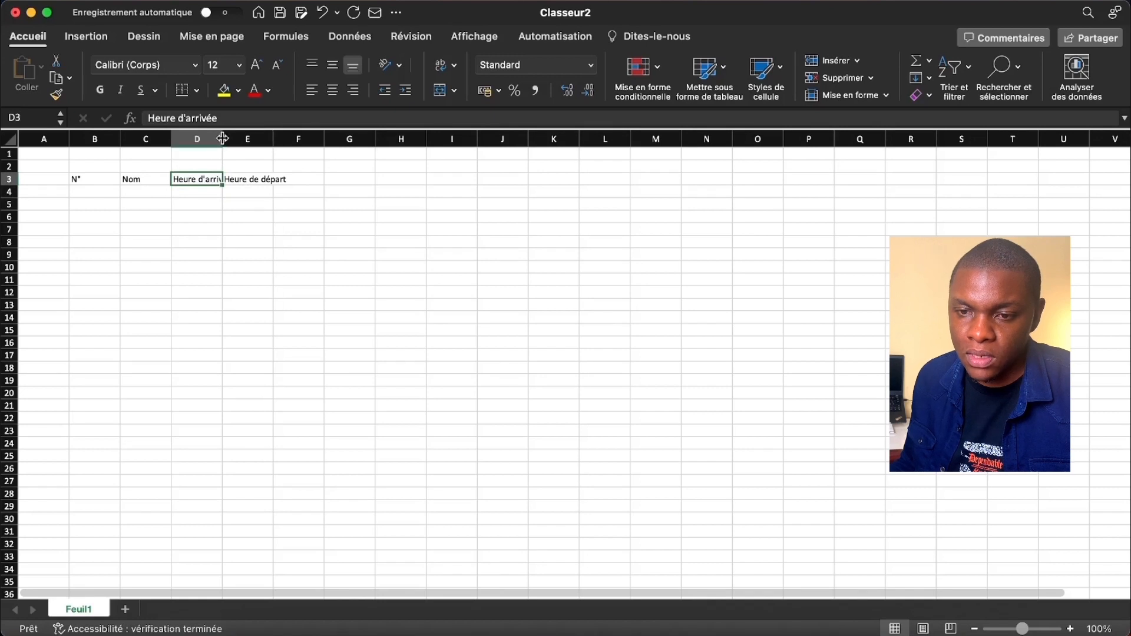
left_click_drag(222, 138, 236, 138)
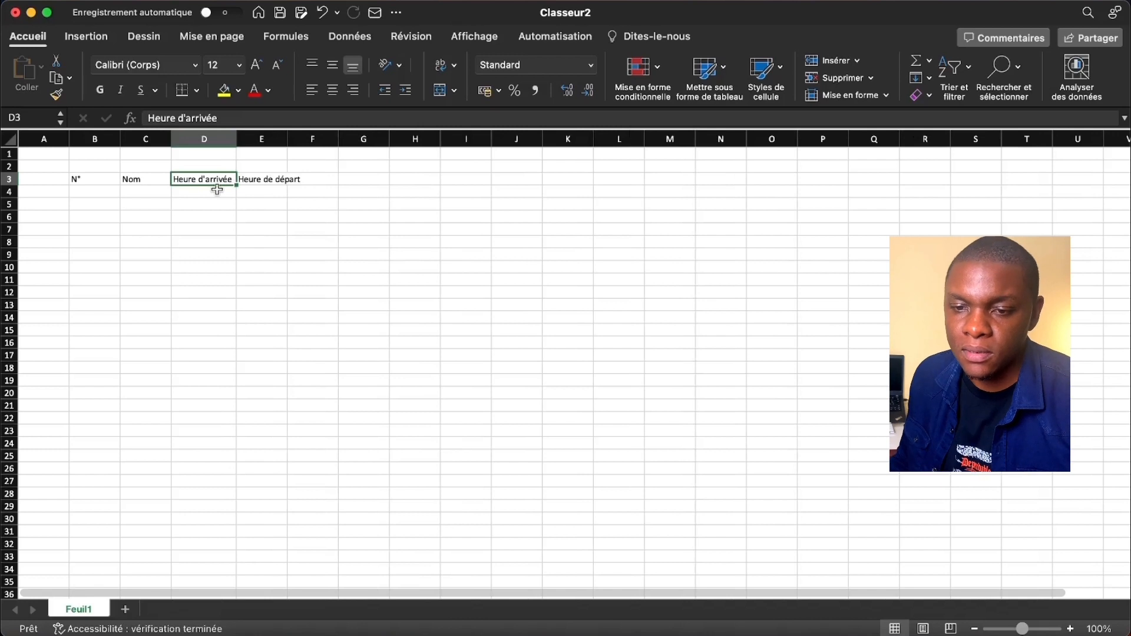
left_click_drag(287, 140, 305, 140)
Number the rows from 1 to 5 under N° in cells B4 to B8.
left_click(94, 196)
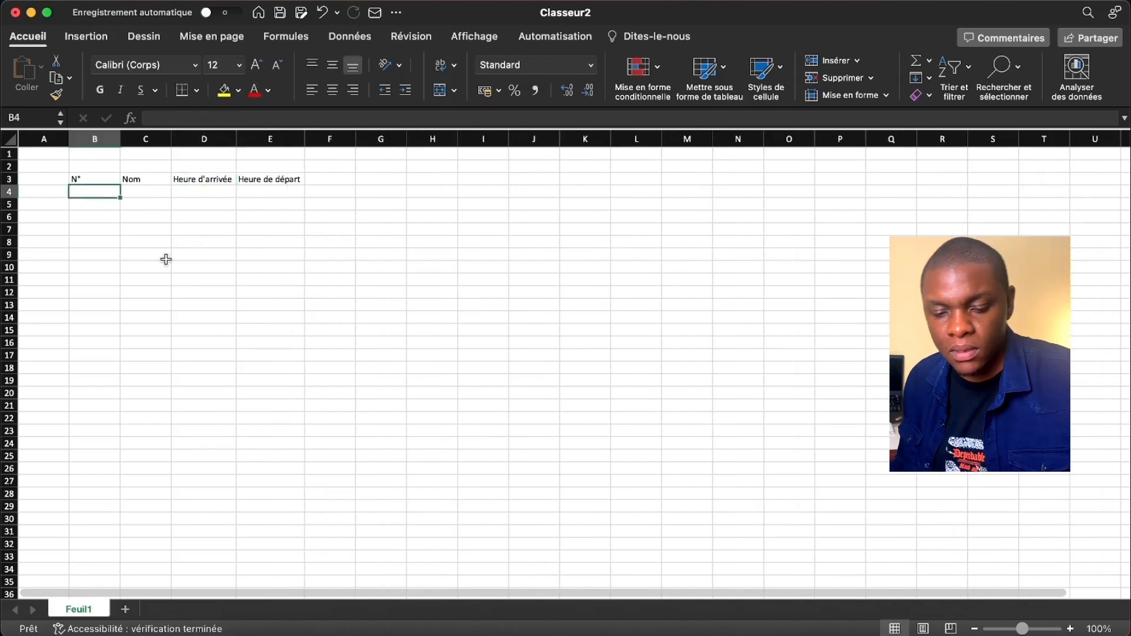
type("1")
key("Return")
type("2")
key("Return")
type("3")
key("Return")
type("5")
Fill the Nom column with five first names in cells C4 to C8.
key("Up")
key("Up")
key("Up")
key("Up")
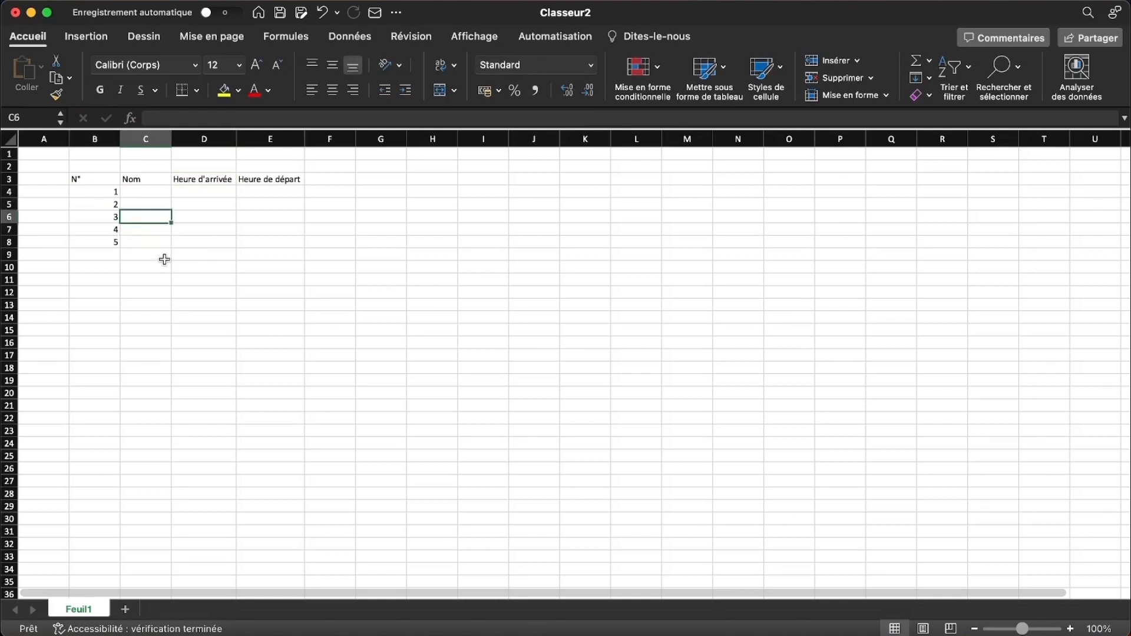
type("Jade")
key("Return")
type("Pierre")
key("Return")
type("Paul")
key("Return")
type("Jacques")
key("Return")
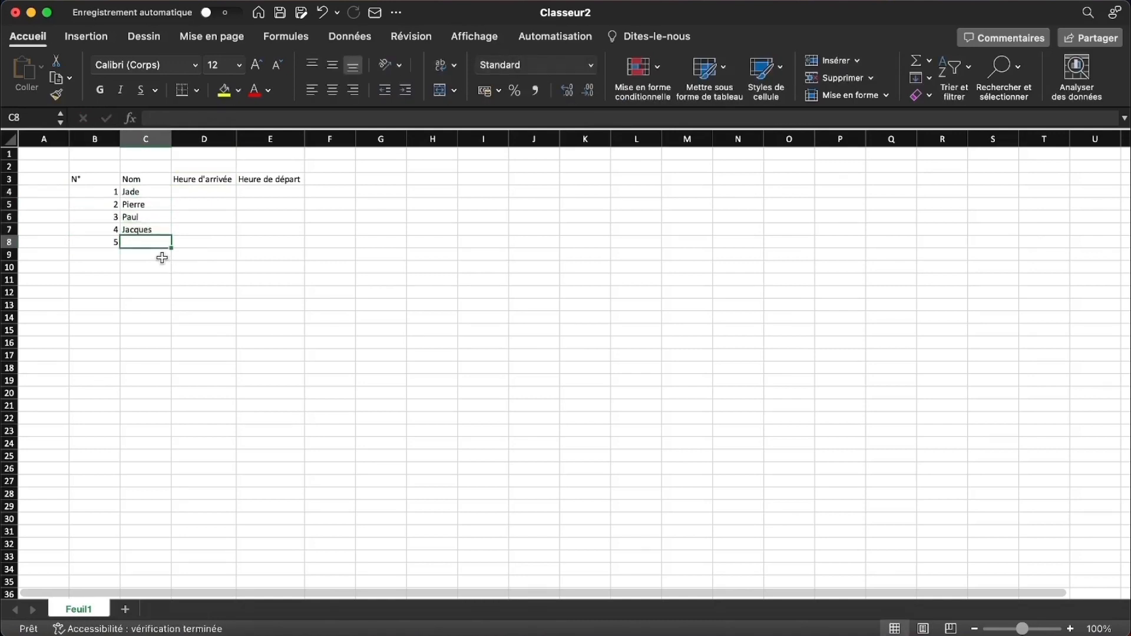
type("Olivier")
Enter the arrival times 8h, 9h, 7h, 6h and 10h in cells D4 to D8.
key("Tab")
key("Up")
key("Up")
key("Up")
key("Up")
type("8h")
key("Return")
type("9h")
key("Return")
type("7h")
key("Return")
type("-H")
key("Escape")
type("6h")
key("Return")
type("10h")
key("Return")
Enter the departure time 17h in E4 and copy it to cells E5 to E8.
key("Up")
key("Up")
key("Up")
key("Up")
key("Up")
key("Right")
type("17h")
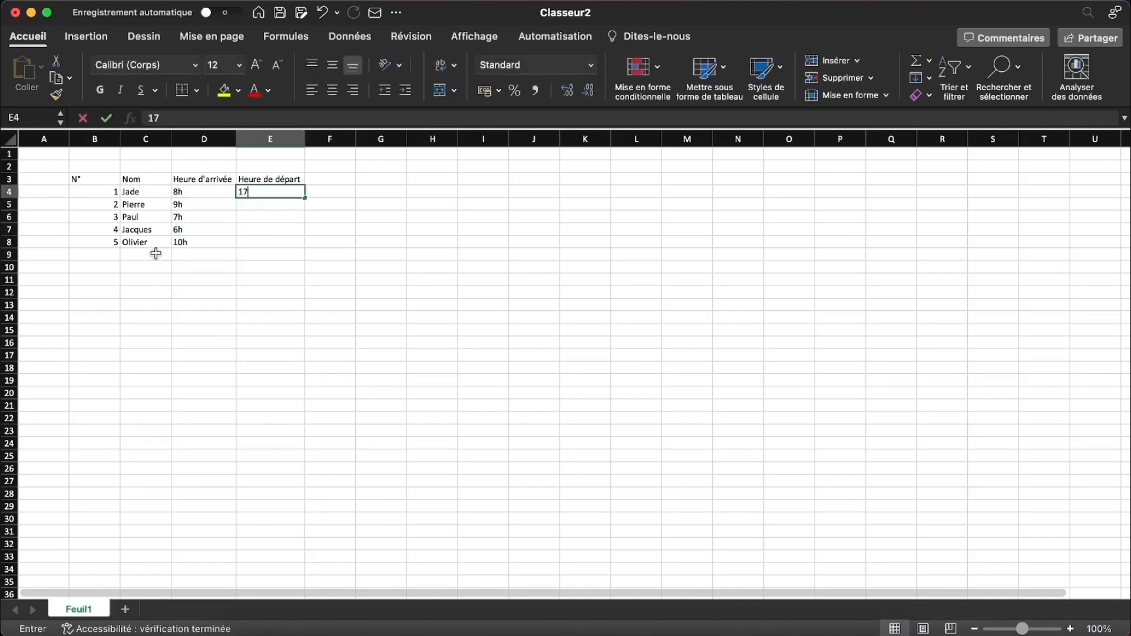
key("cmd+c")
left_click_drag(268, 205, 268, 242)
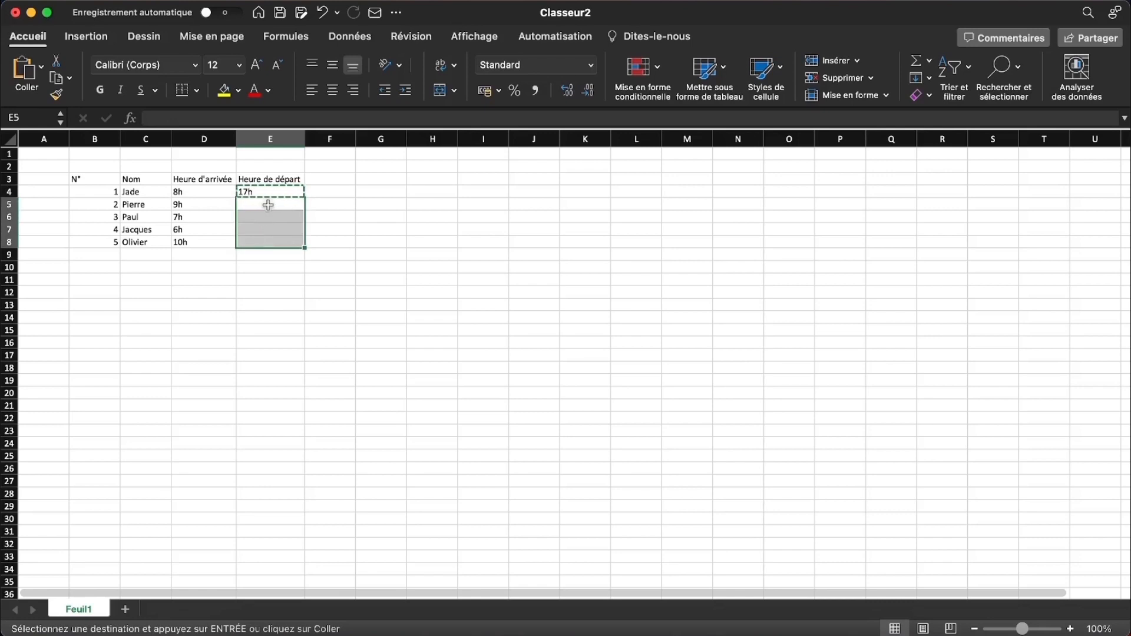
key("Return")
left_click_drag(248, 187, 248, 241)
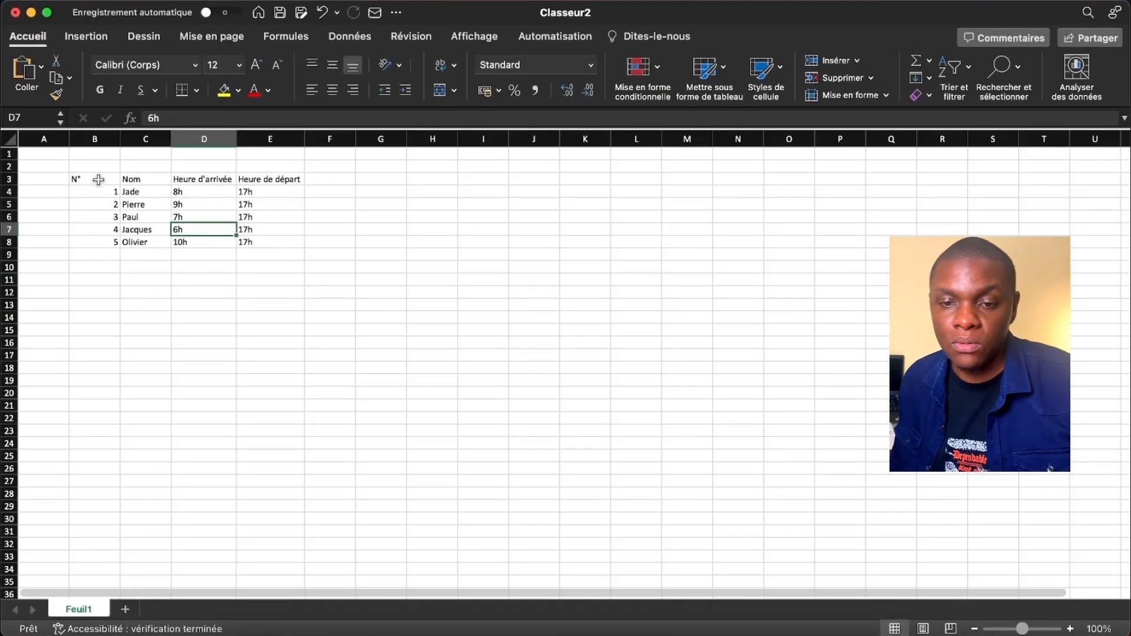
Apply all borders to the table range B3:E8.
left_click_drag(94, 179, 297, 242)
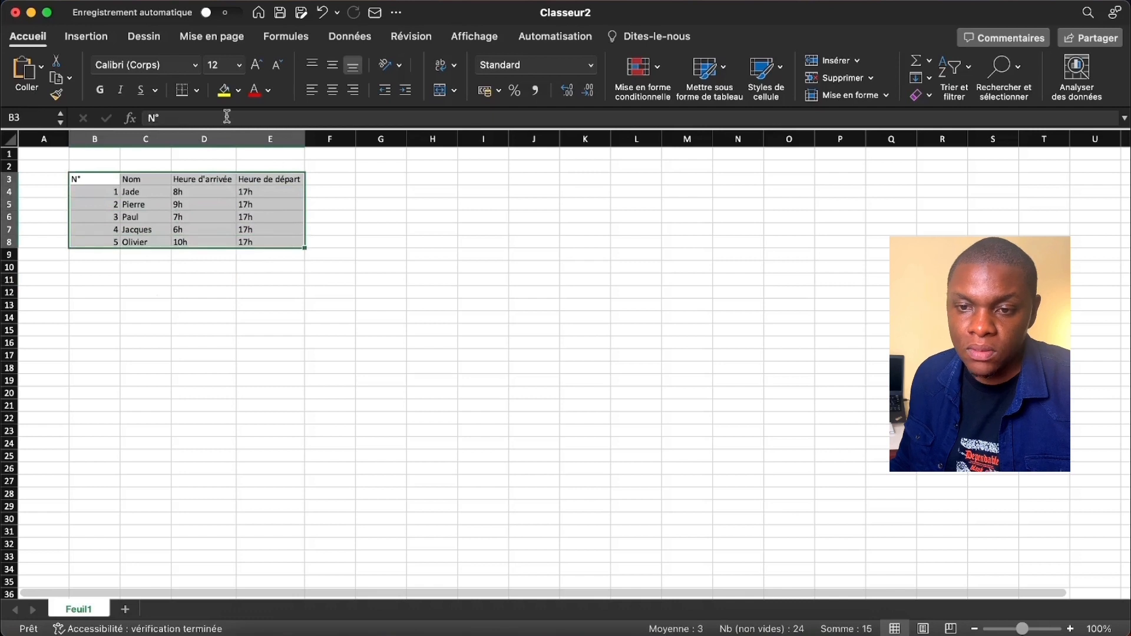
left_click(196, 89)
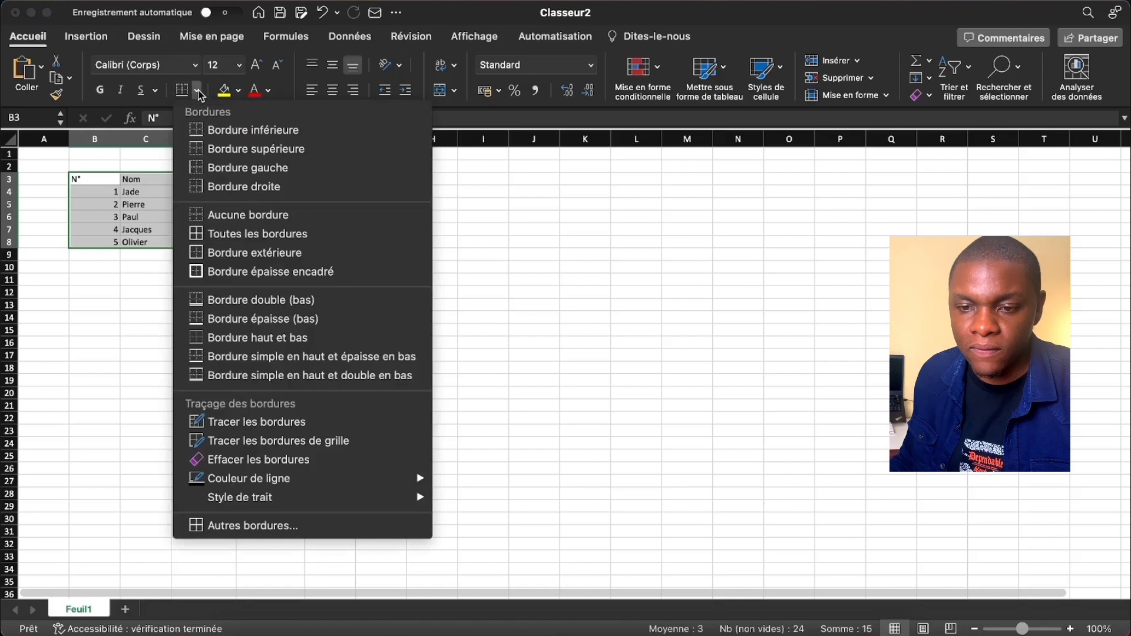
left_click(263, 234)
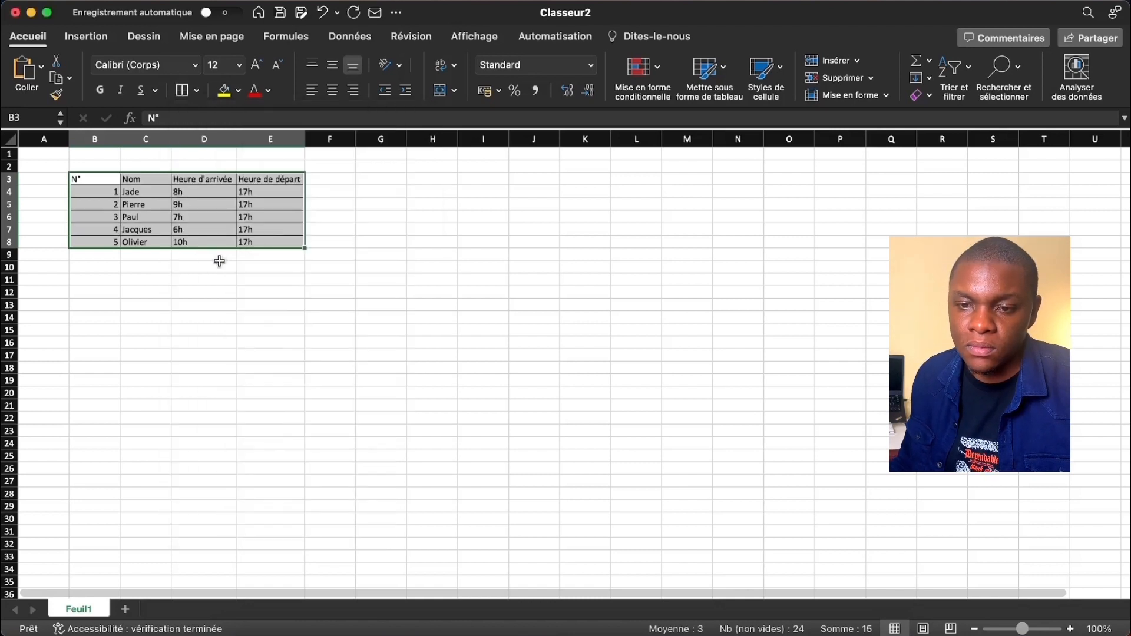
left_click(201, 292)
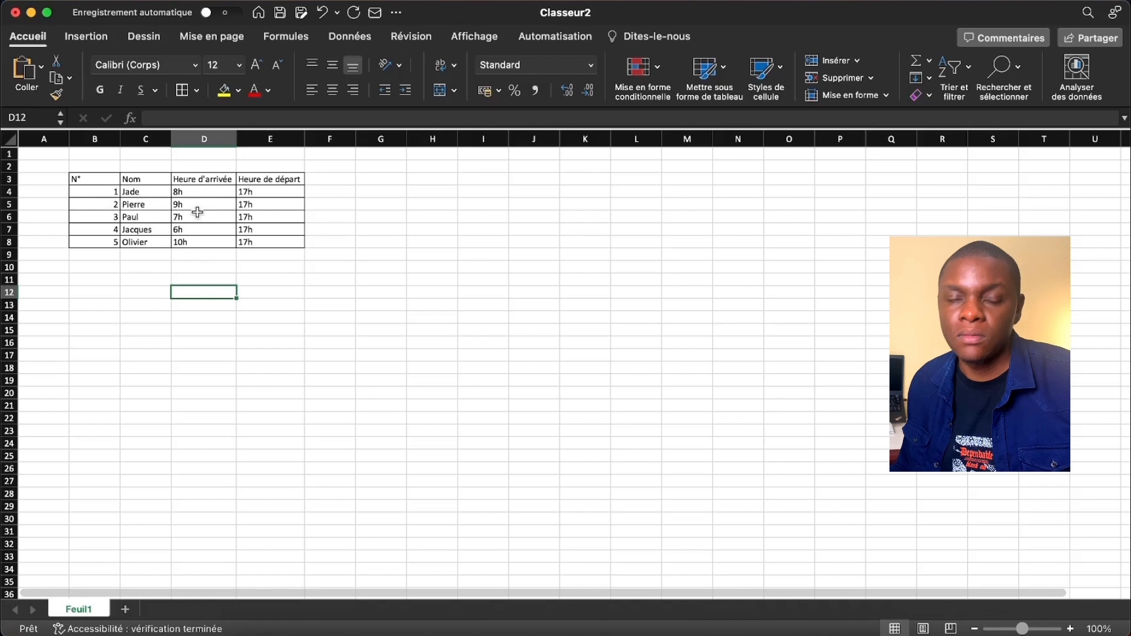
Center the contents of the N° column horizontally in cells B3 to B8.
left_click_drag(94, 179, 105, 240)
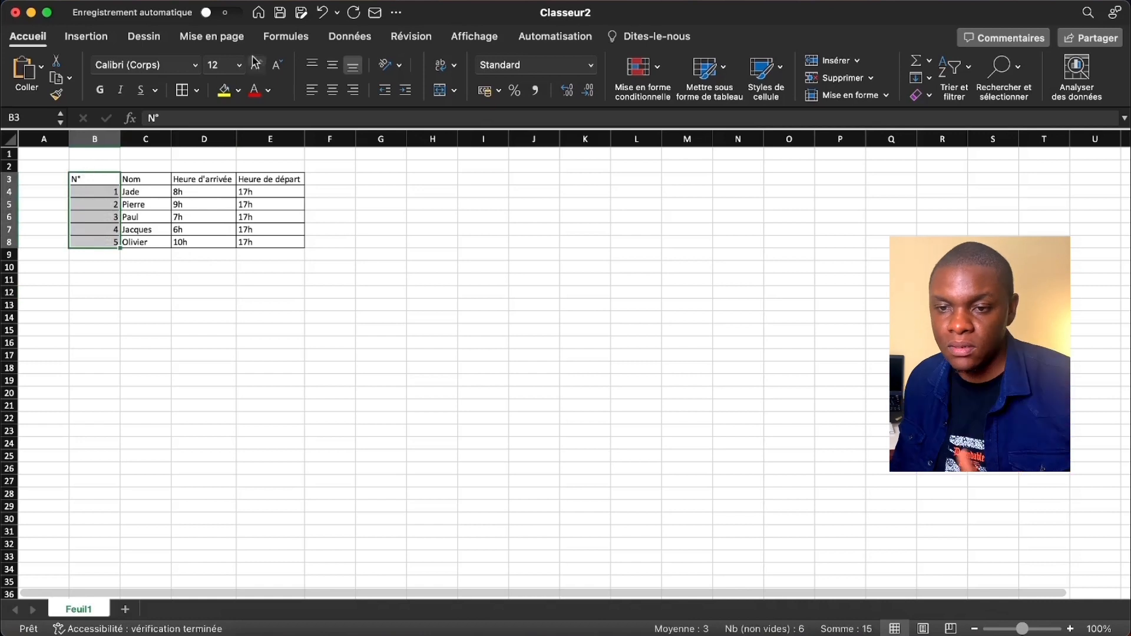
left_click(333, 91)
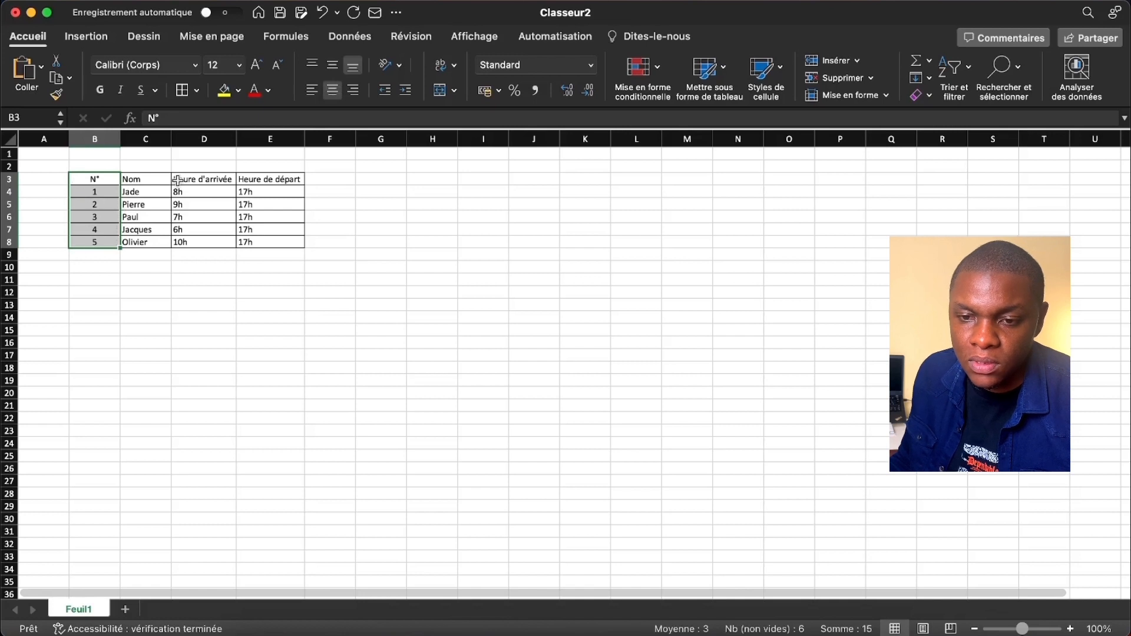
left_click(264, 219)
Give the header row B3:E3 a dark blue fill and white font color.
left_click_drag(98, 178, 276, 180)
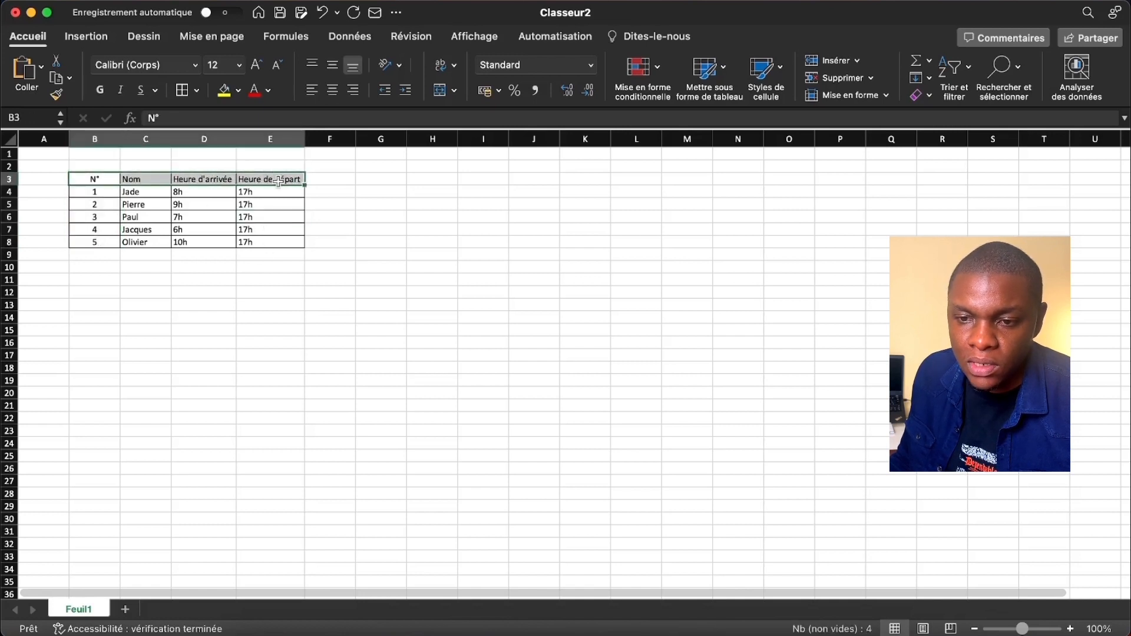
left_click(239, 92)
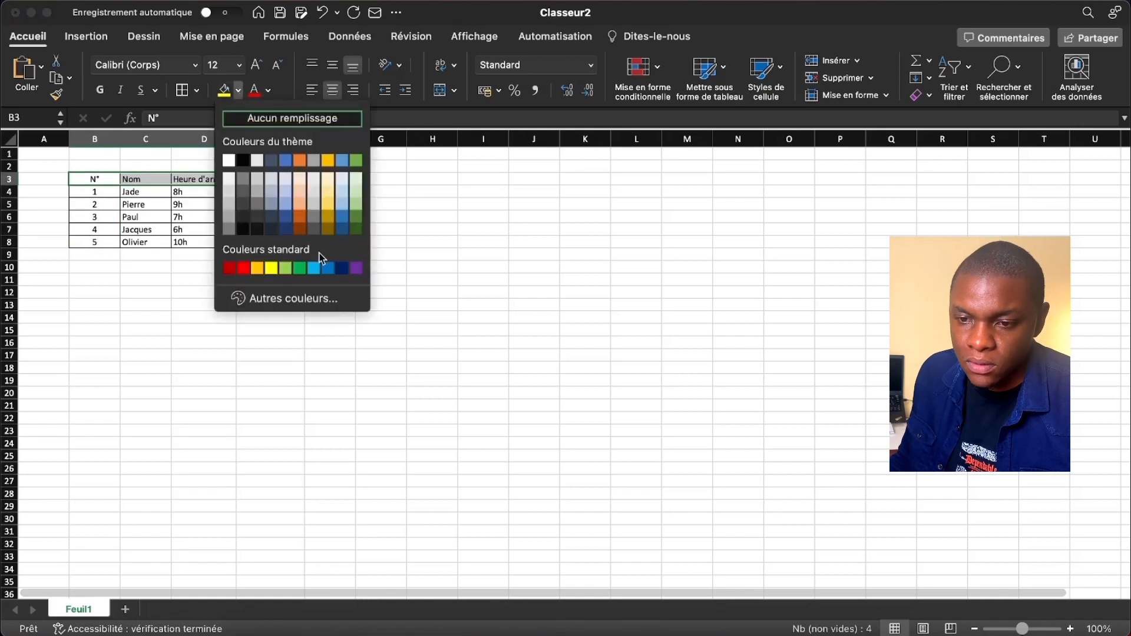
left_click(344, 266)
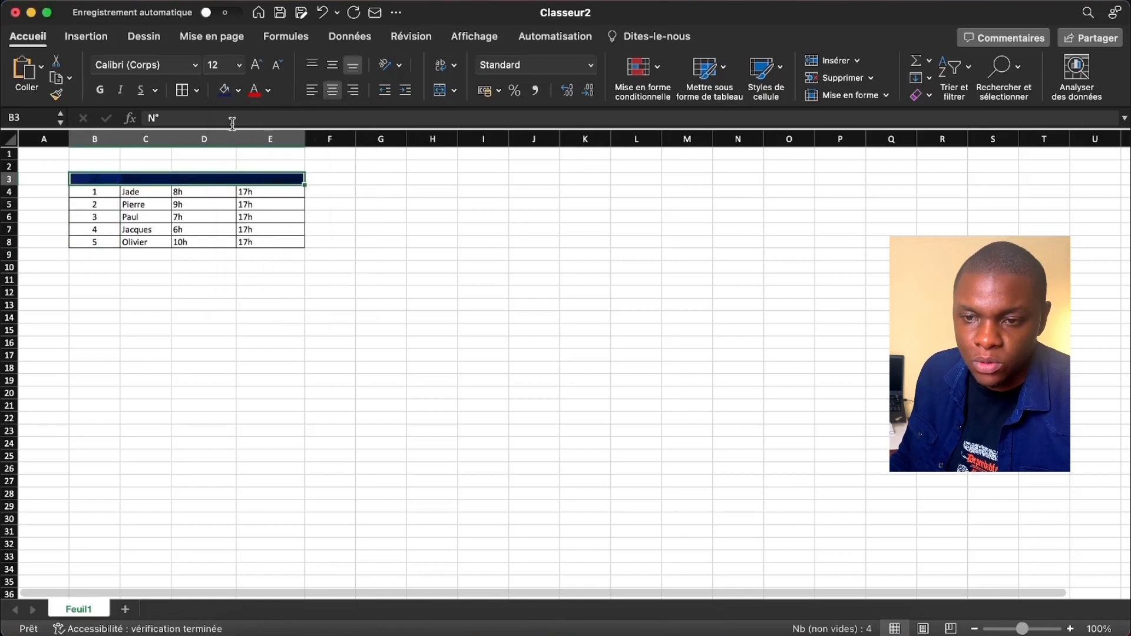
left_click(268, 90)
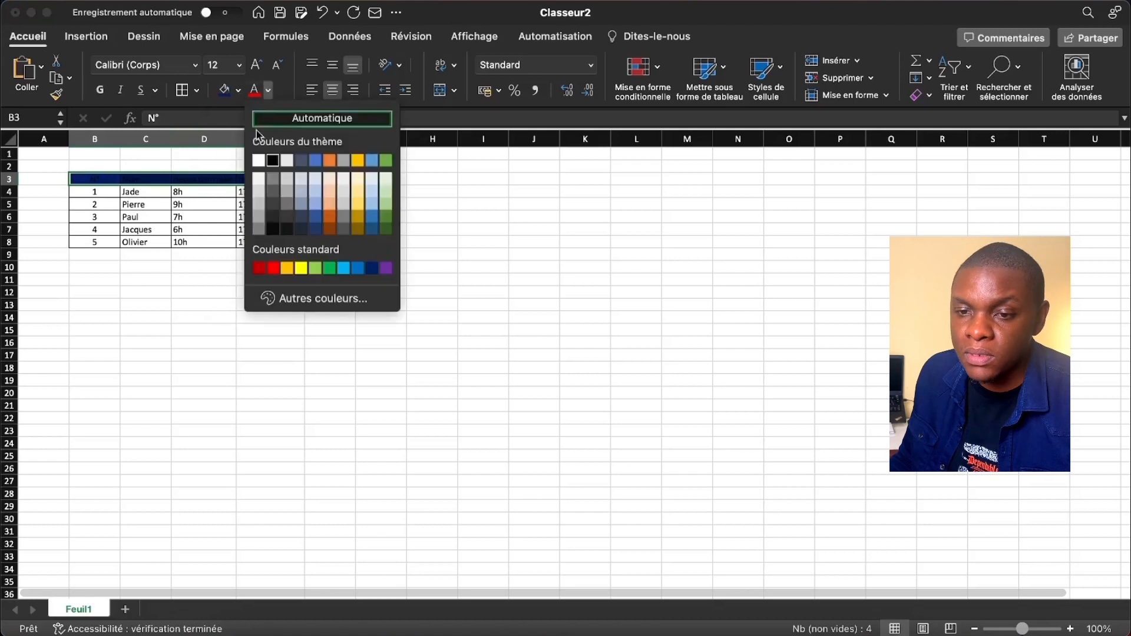
left_click(259, 161)
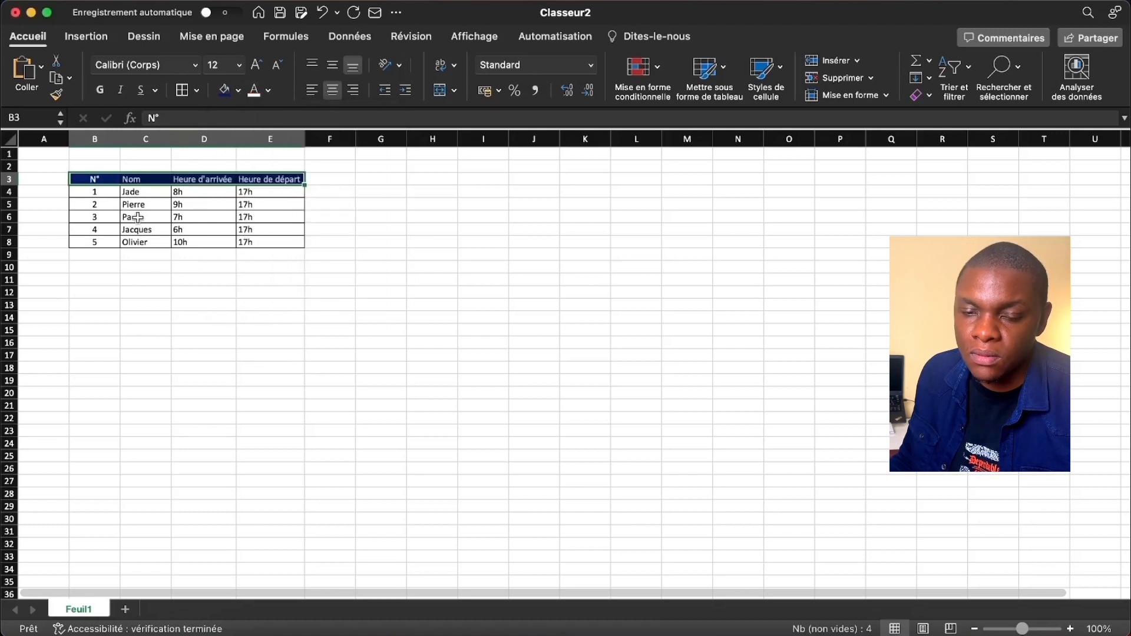
left_click(162, 269)
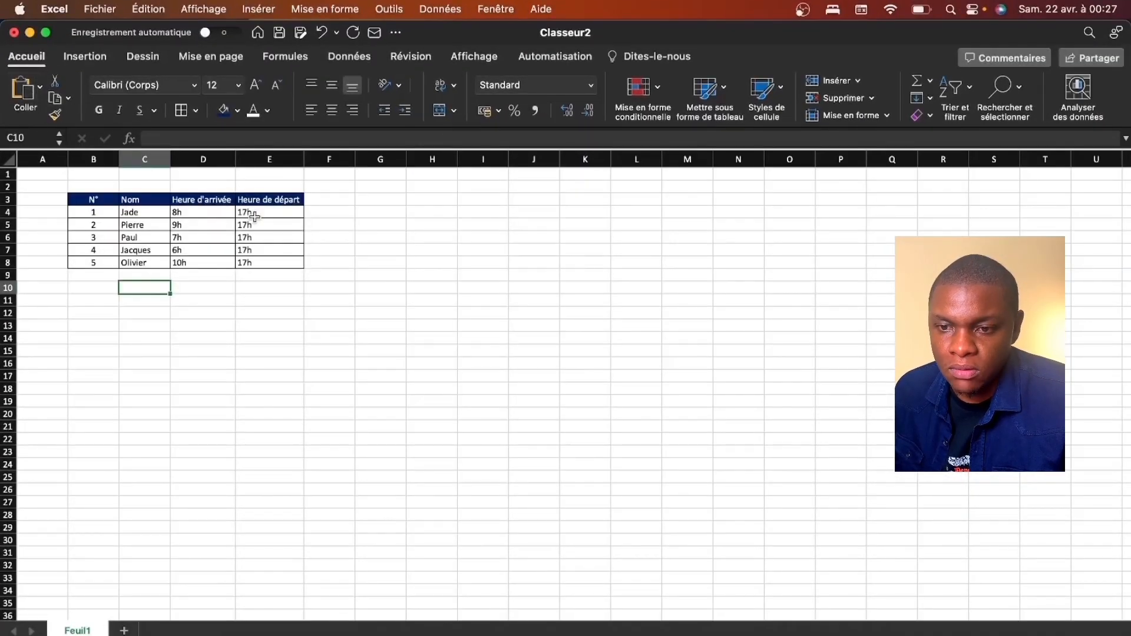
Center the arrival and departure times in D4:E8 both vertically and horizontally.
left_click_drag(263, 217, 267, 259)
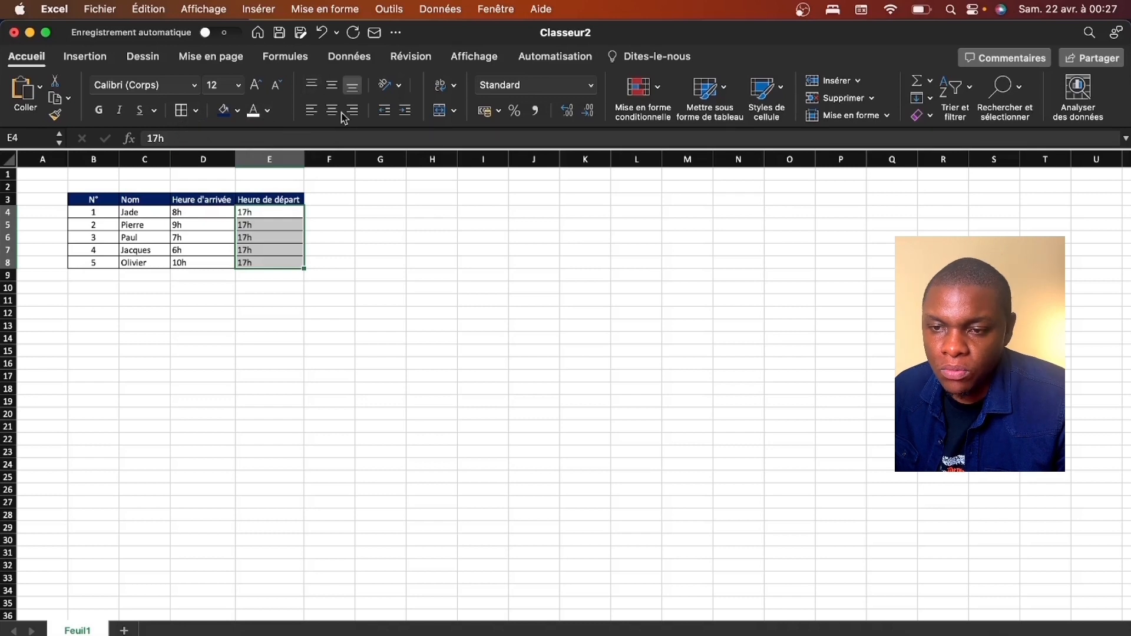
left_click_drag(97, 212, 109, 250)
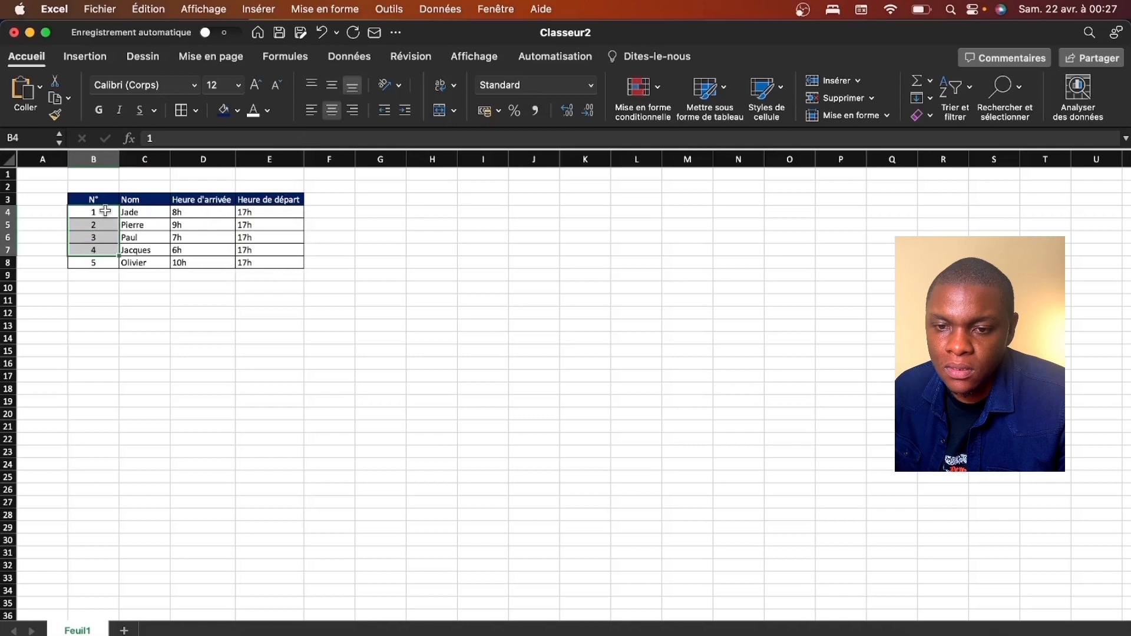
left_click_drag(105, 211, 100, 263)
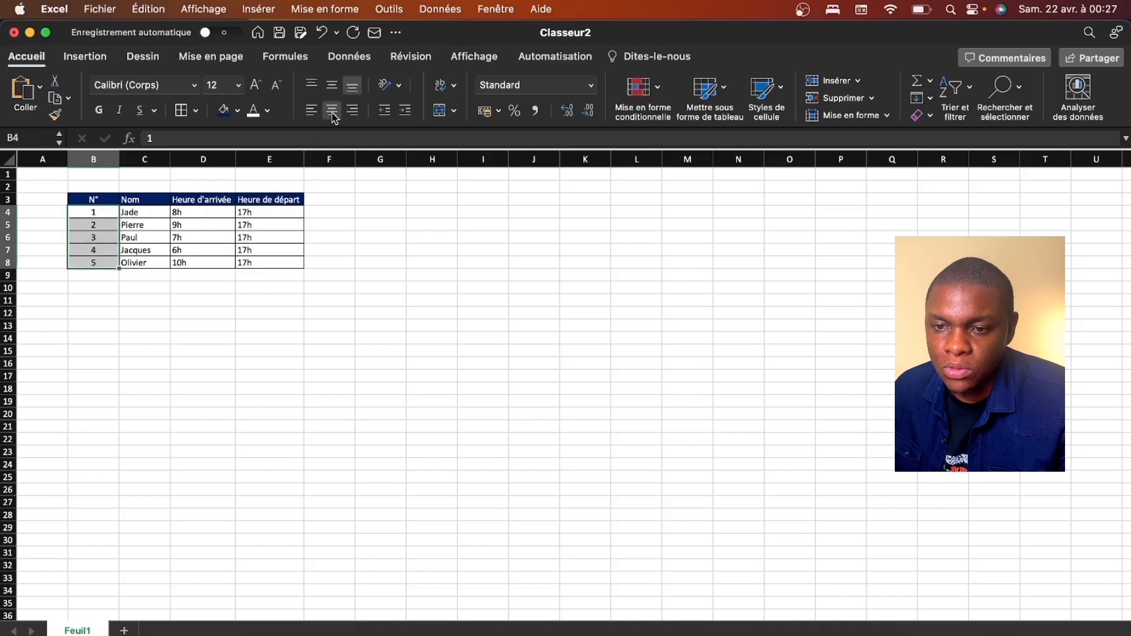
left_click_drag(219, 216, 265, 262)
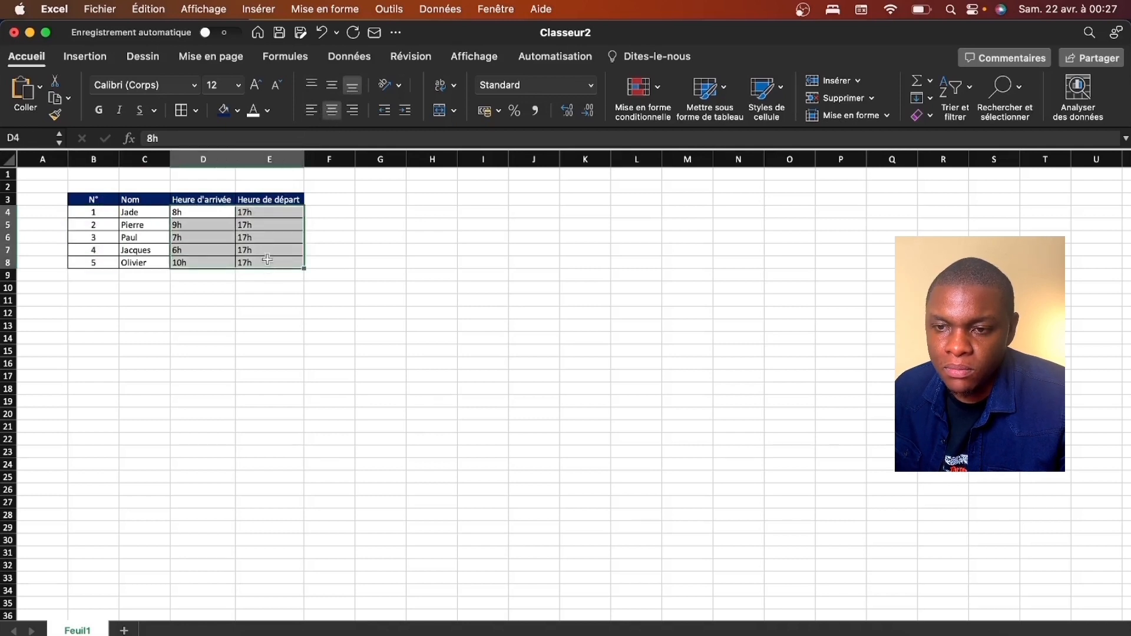
left_click(330, 88)
left_click(332, 110)
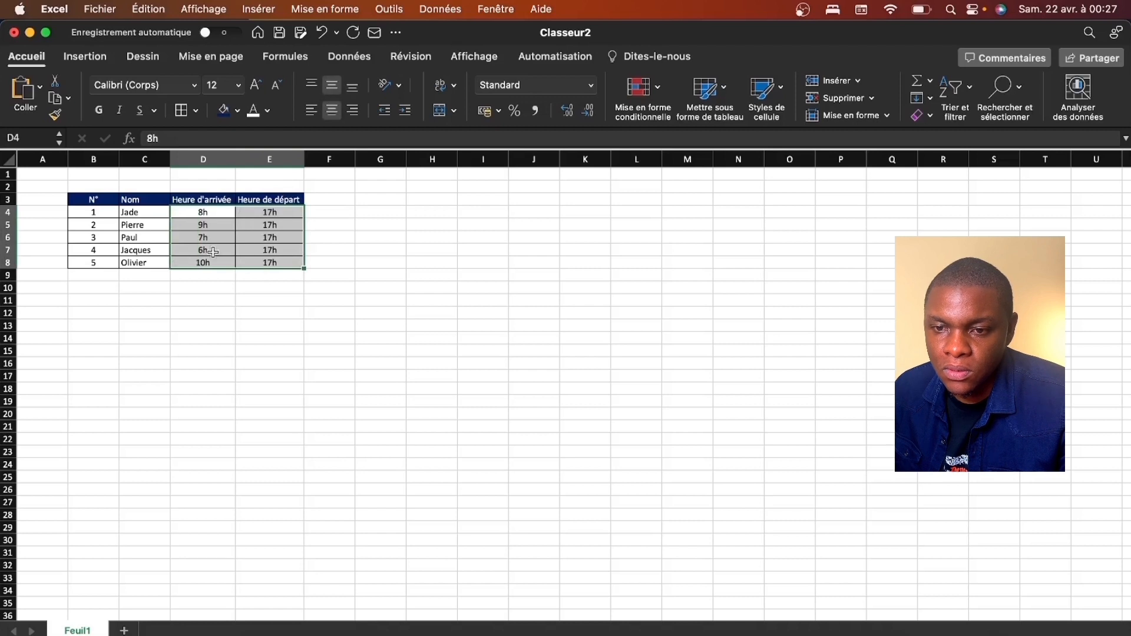
left_click(256, 237)
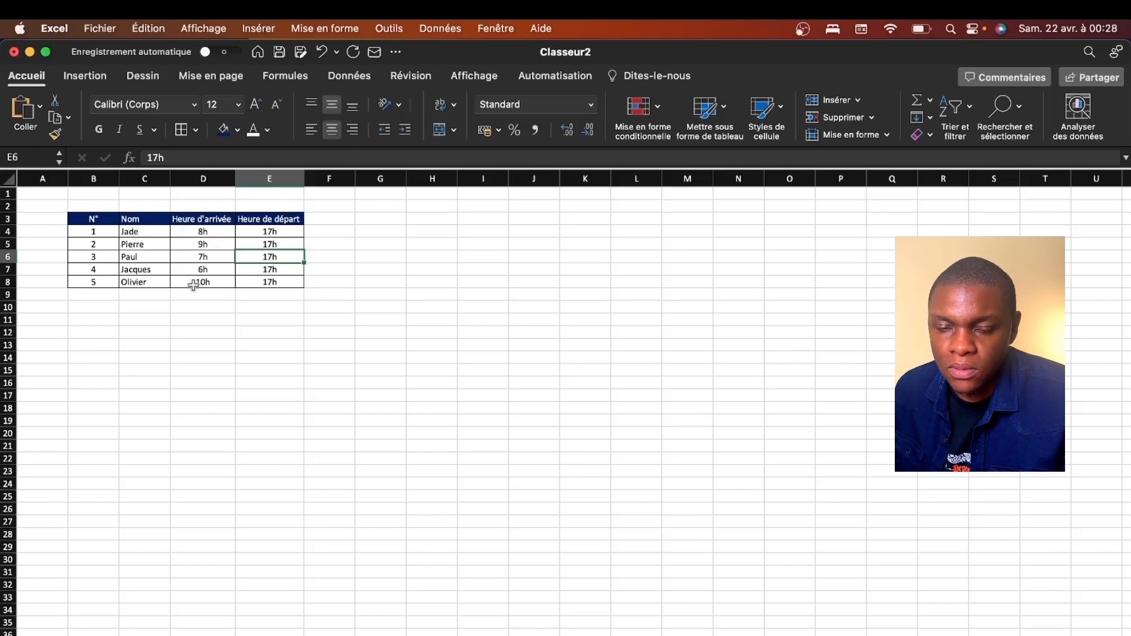
Try merging cells D7 and E7 into one, accepting the loss of the second value, and undo the merge.
left_click_drag(204, 269, 255, 269)
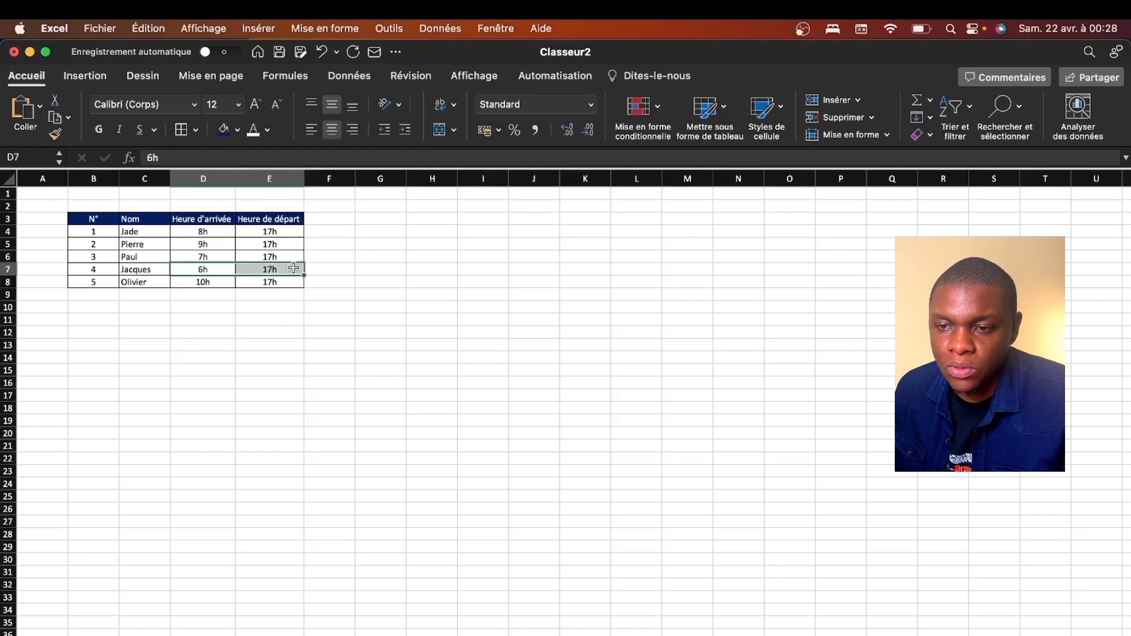
left_click(439, 131)
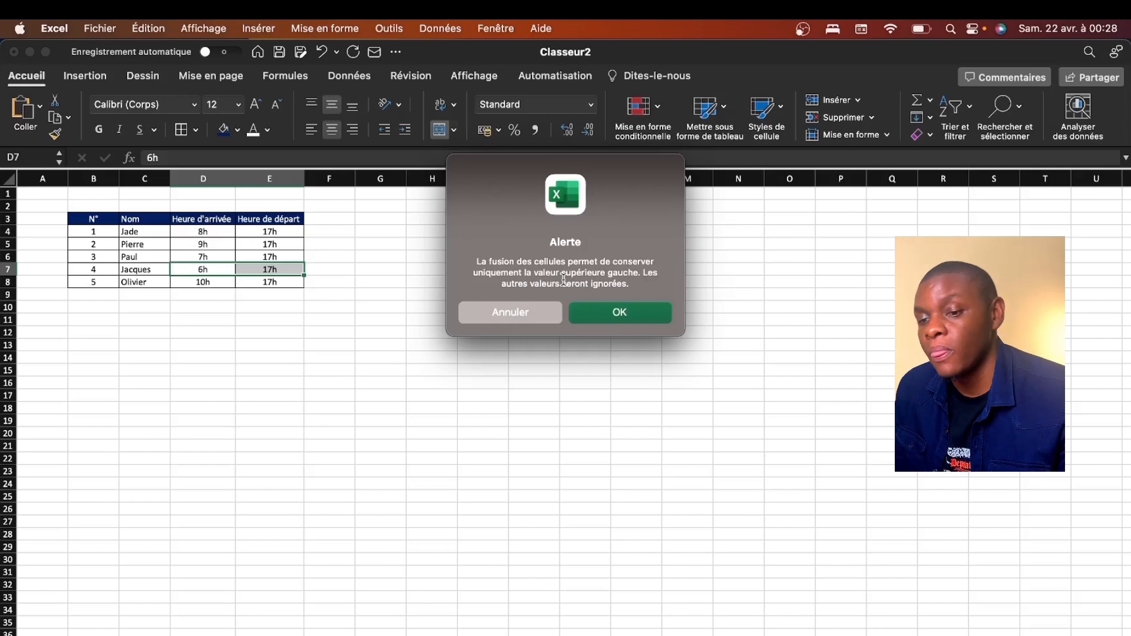
left_click_drag(565, 273, 645, 250)
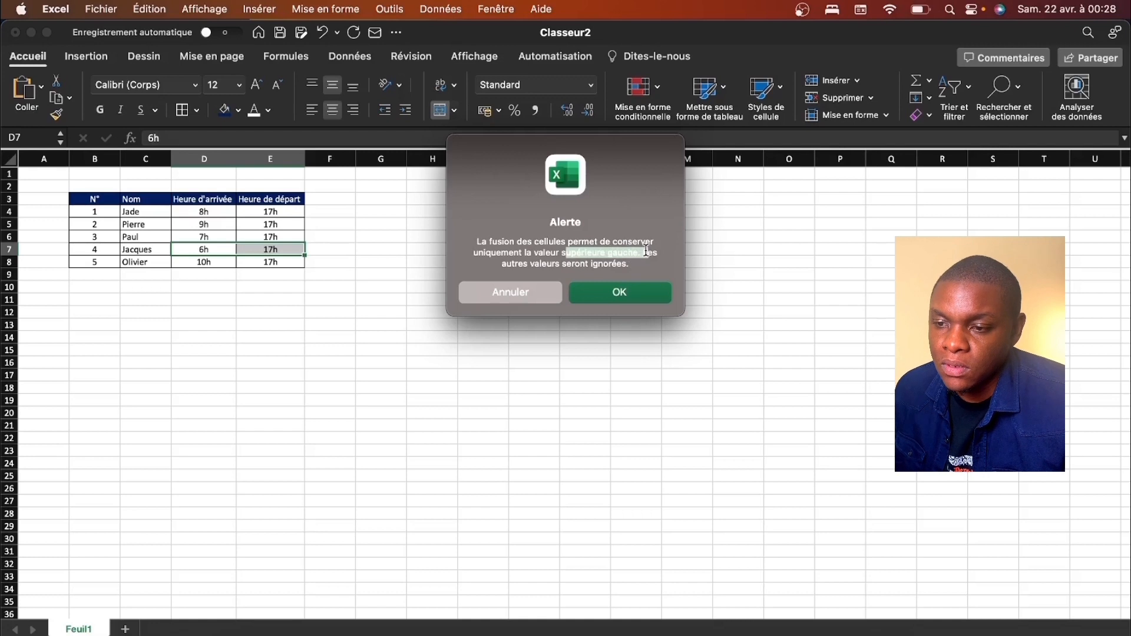
left_click(622, 295)
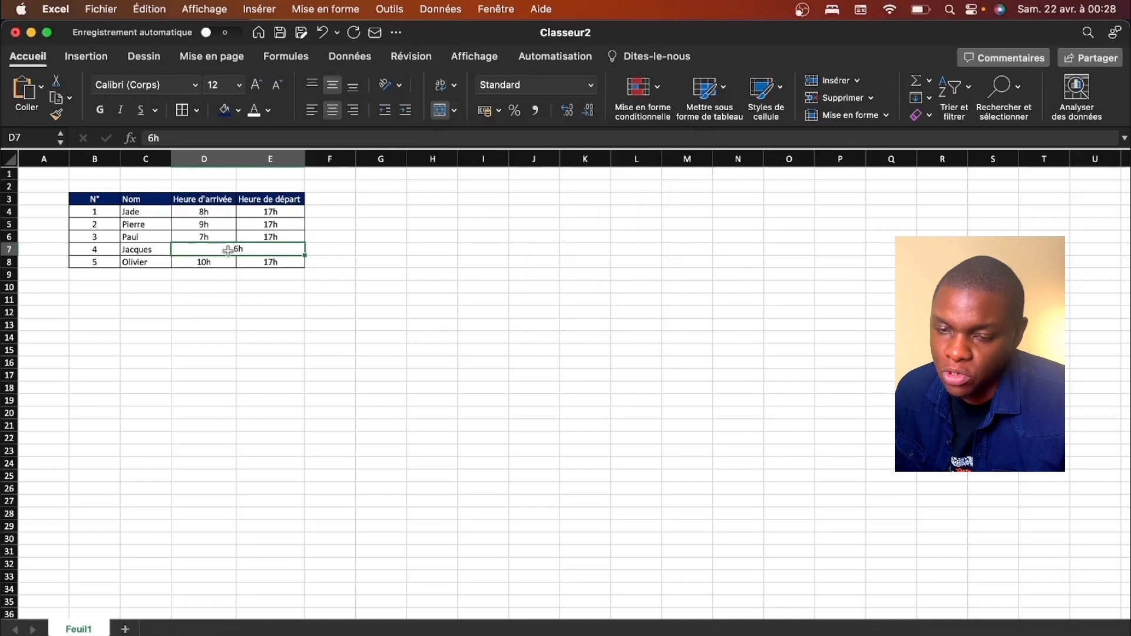
left_click(322, 33)
key("Down")
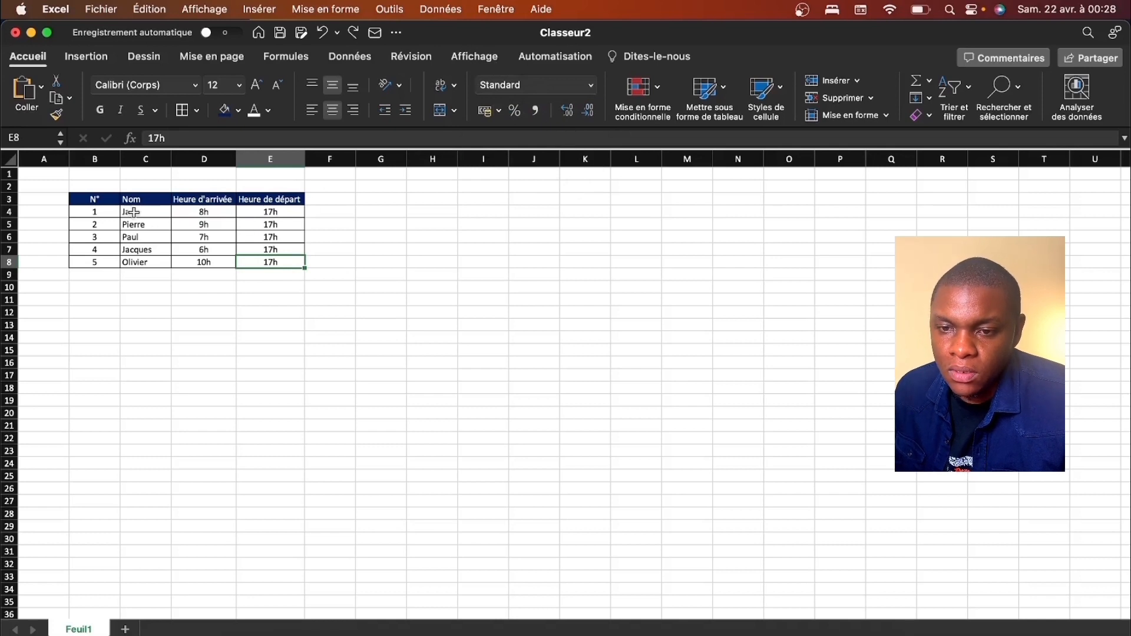
left_click(272, 212)
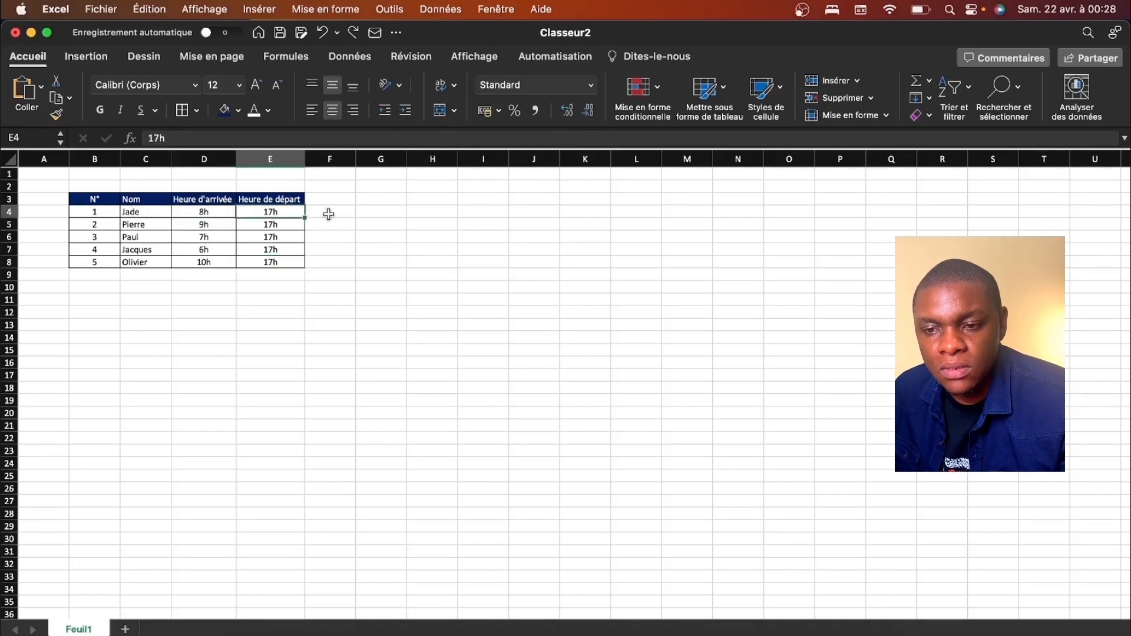
left_click_drag(341, 213, 335, 253)
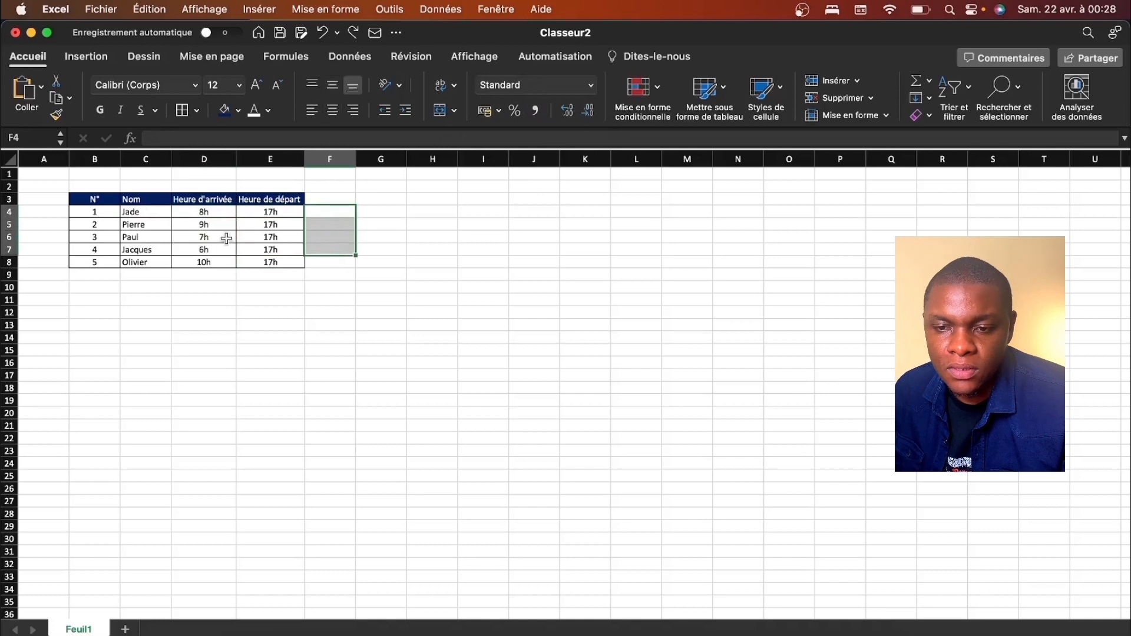
left_click_drag(337, 211, 344, 266)
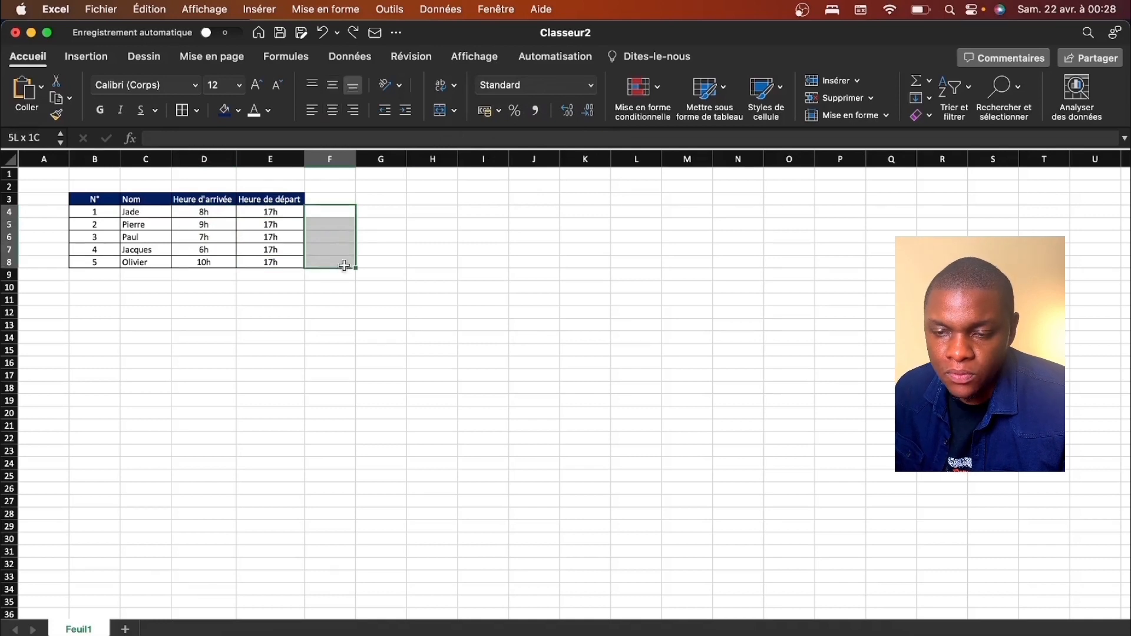
left_click(328, 212)
left_click(234, 221)
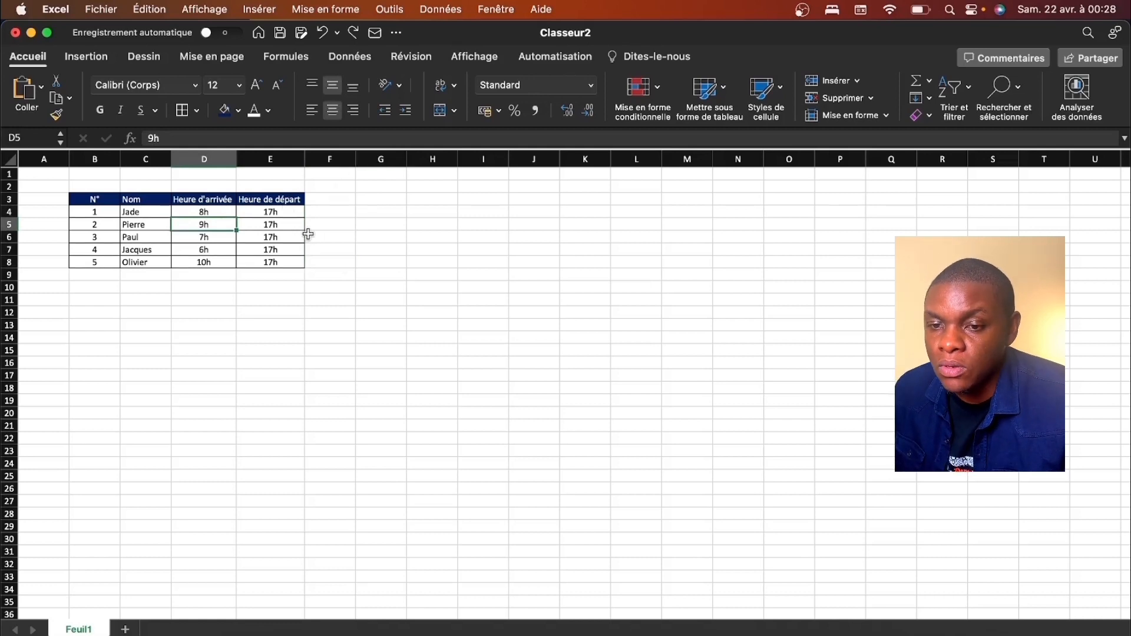
Add a new column header "Salaire" in cell F3, beside the departure time header.
left_click(327, 199)
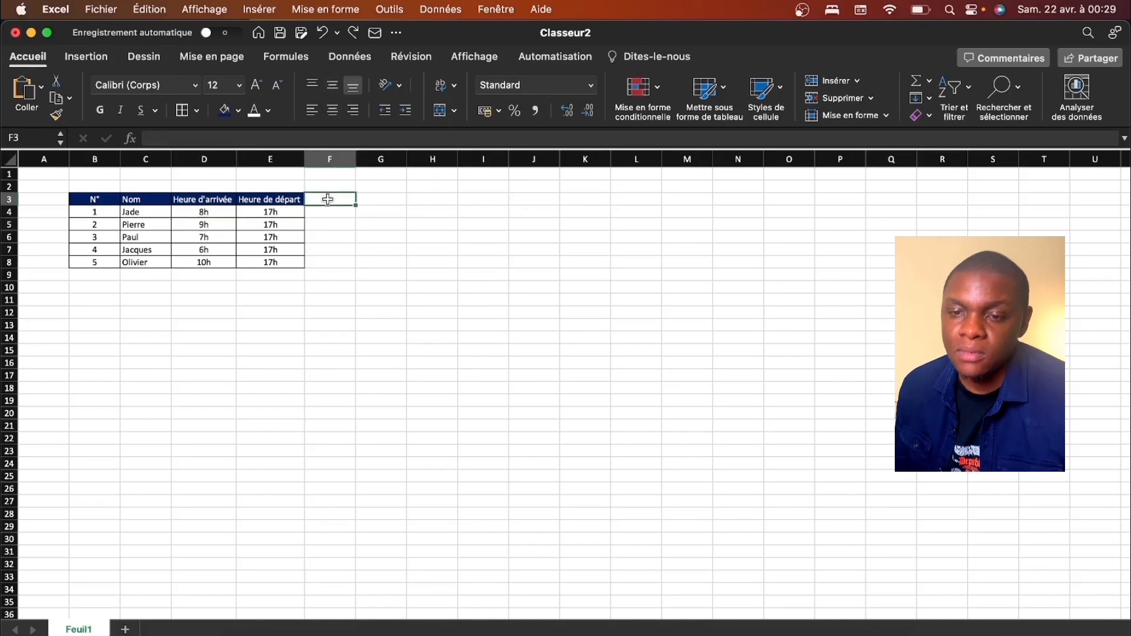
type("Salaire")
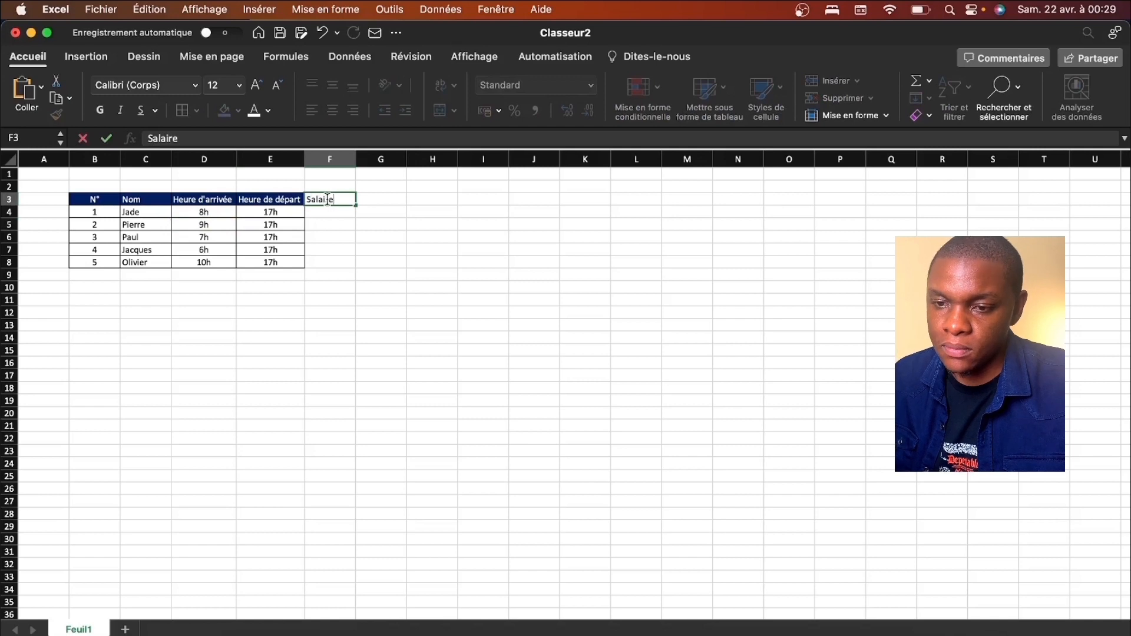
key("Return")
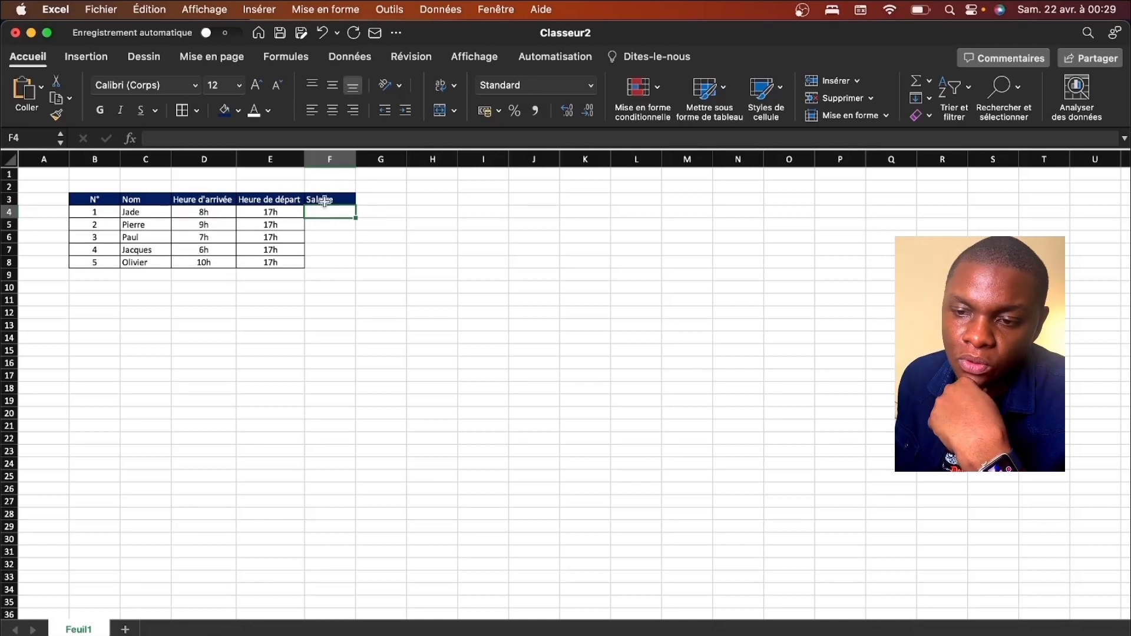
left_click(328, 198)
left_click(261, 200)
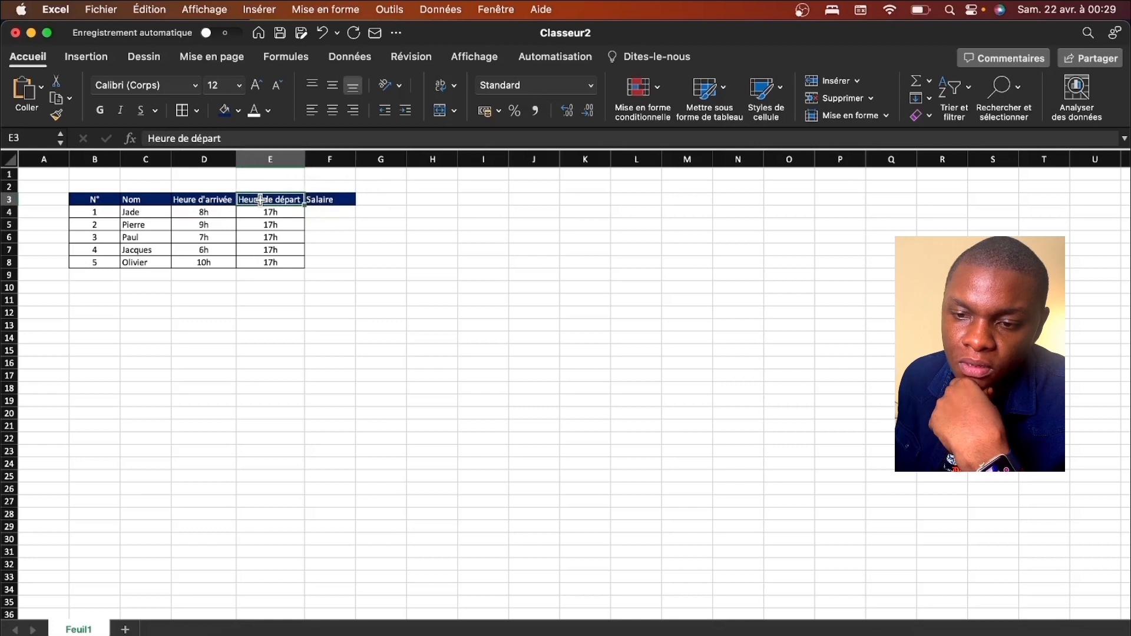
left_click(341, 200)
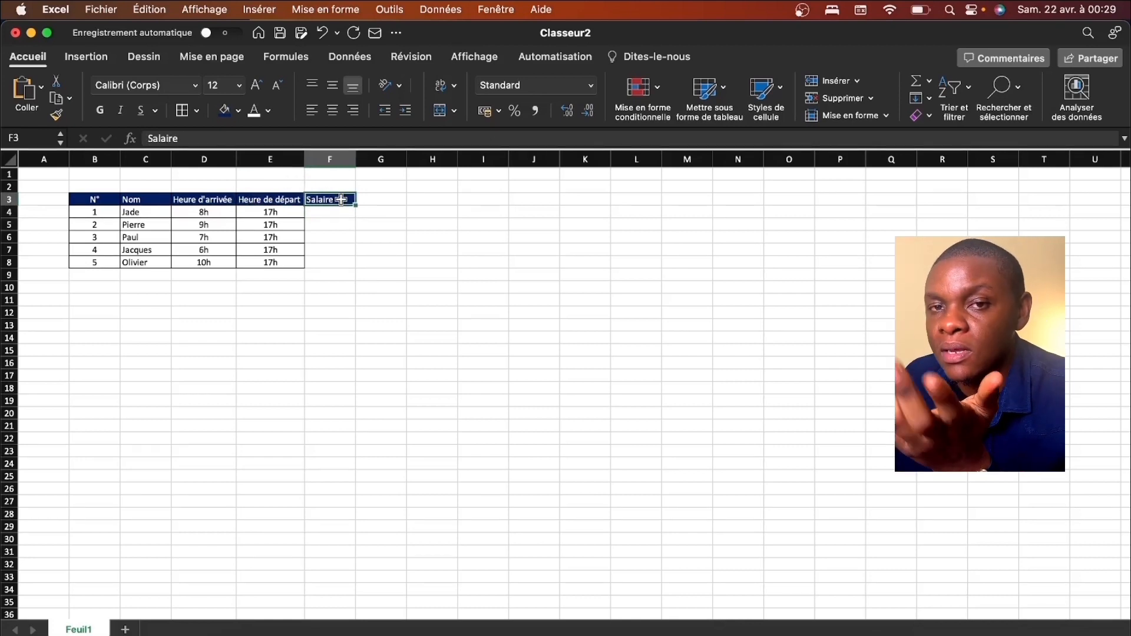
Enter the salaries 500, 1200, 800, 400 and 2500 in cells F4 to F8.
left_click(338, 218)
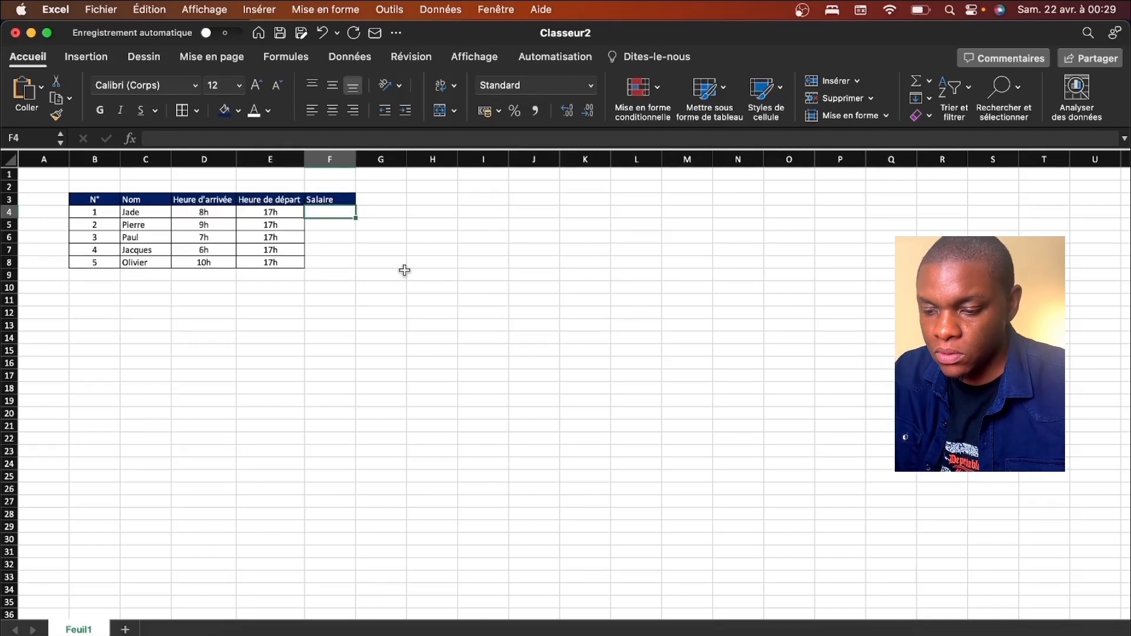
type("500")
key("Return")
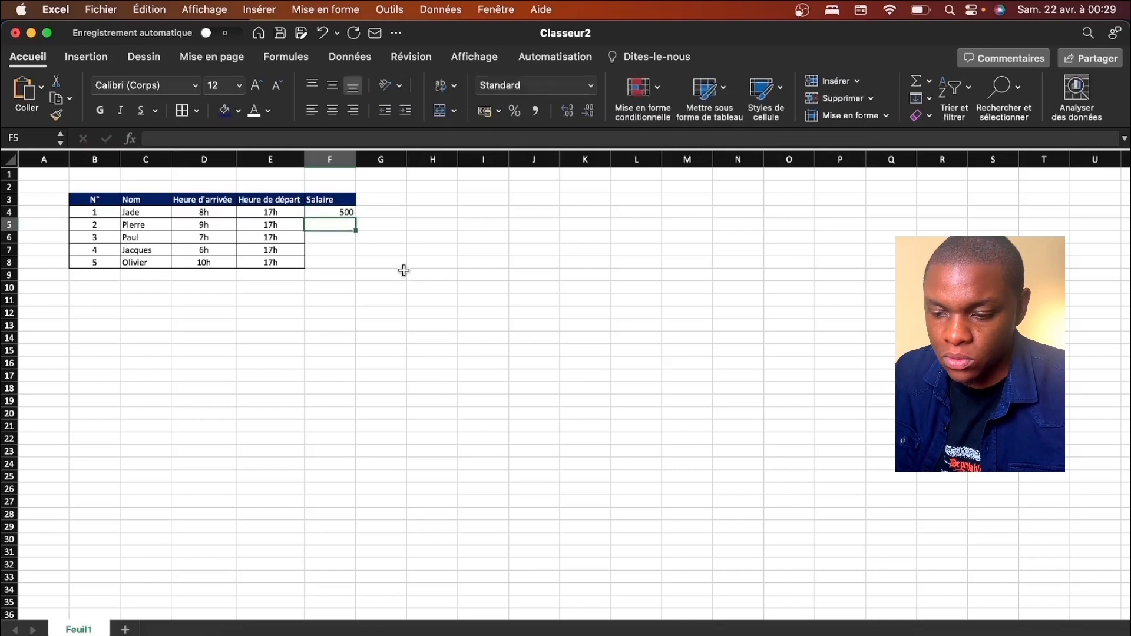
type("1200")
key("Return")
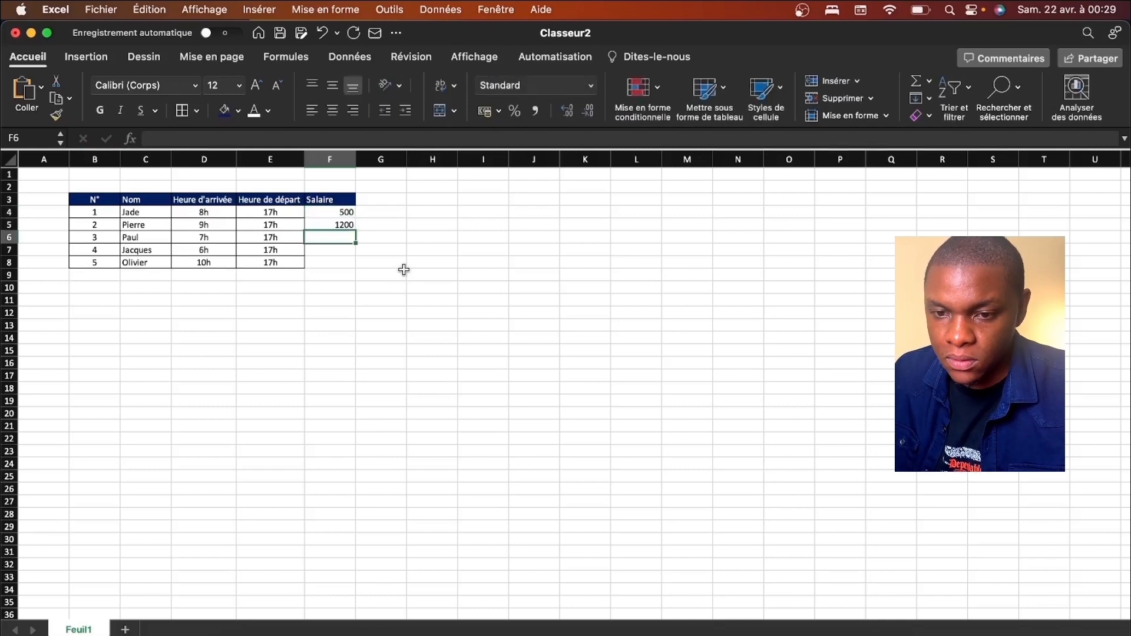
type("800")
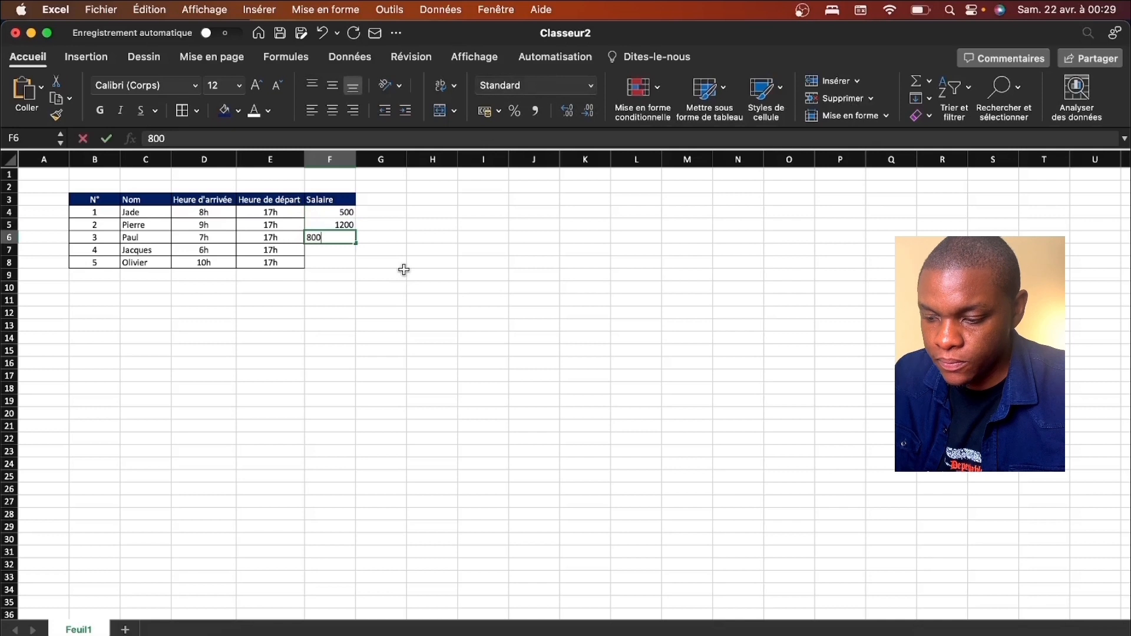
key("Return")
type("400")
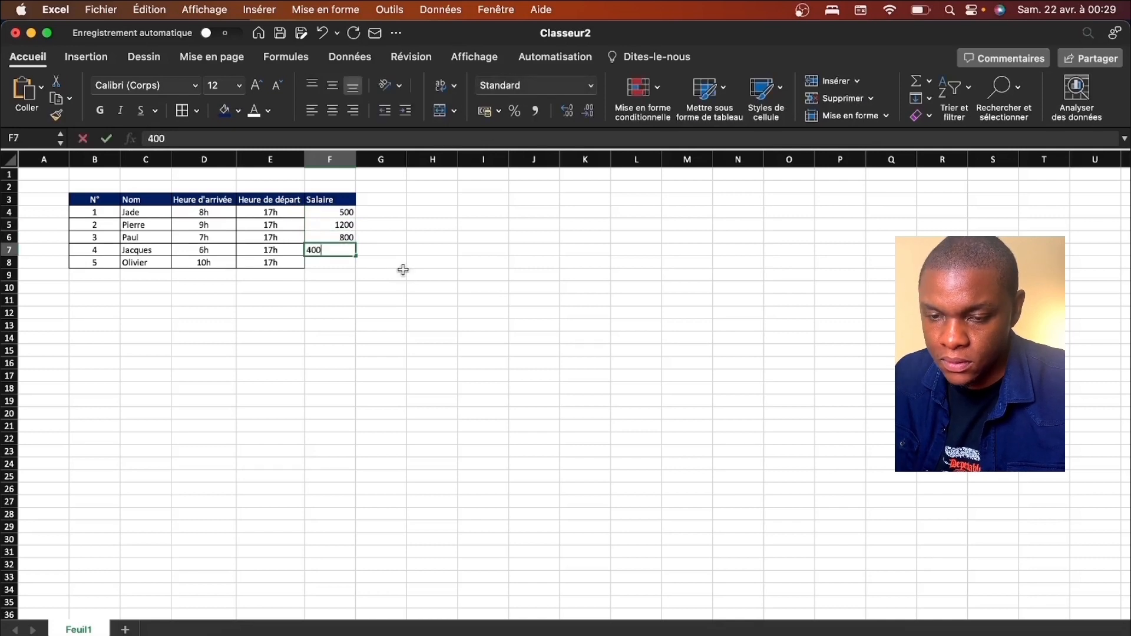
key("Return")
type("25")
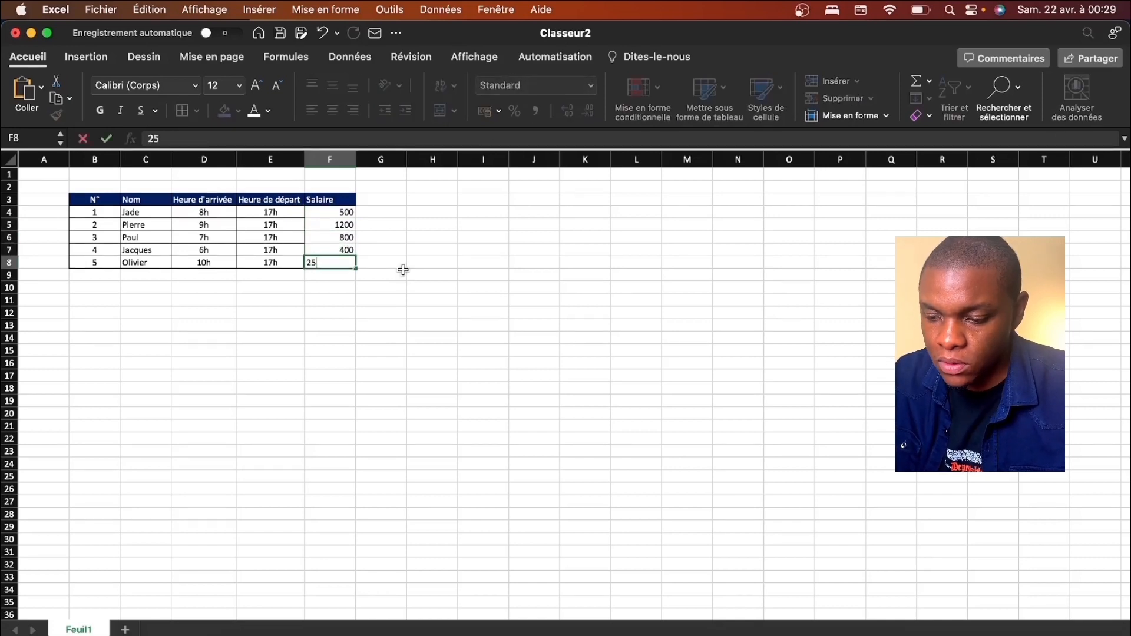
type("00")
key("Return")
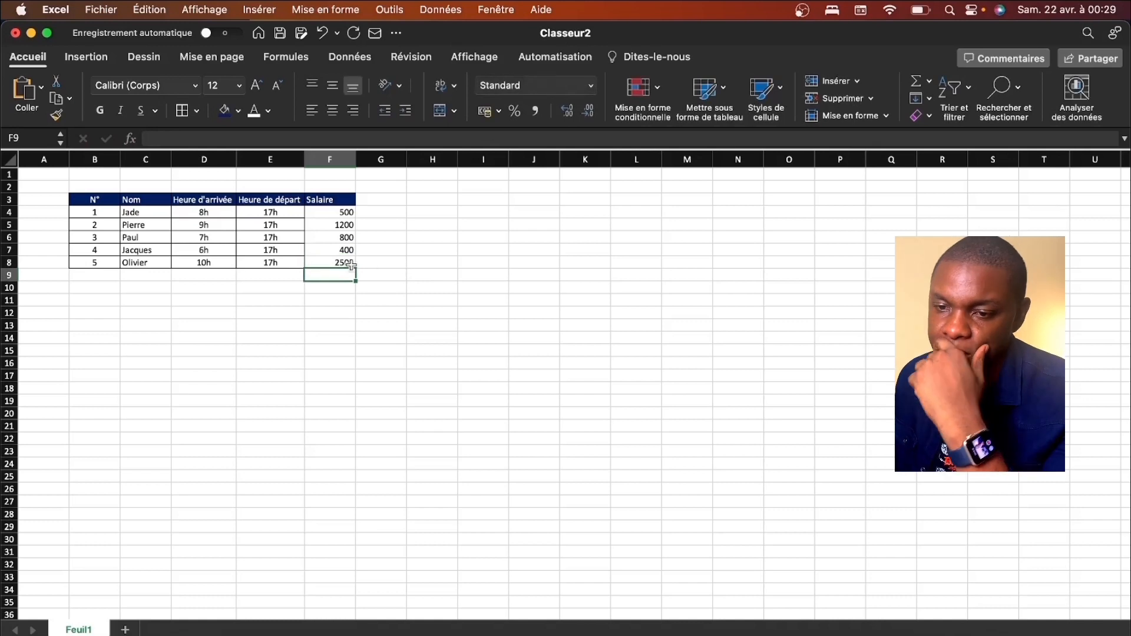
left_click(398, 274)
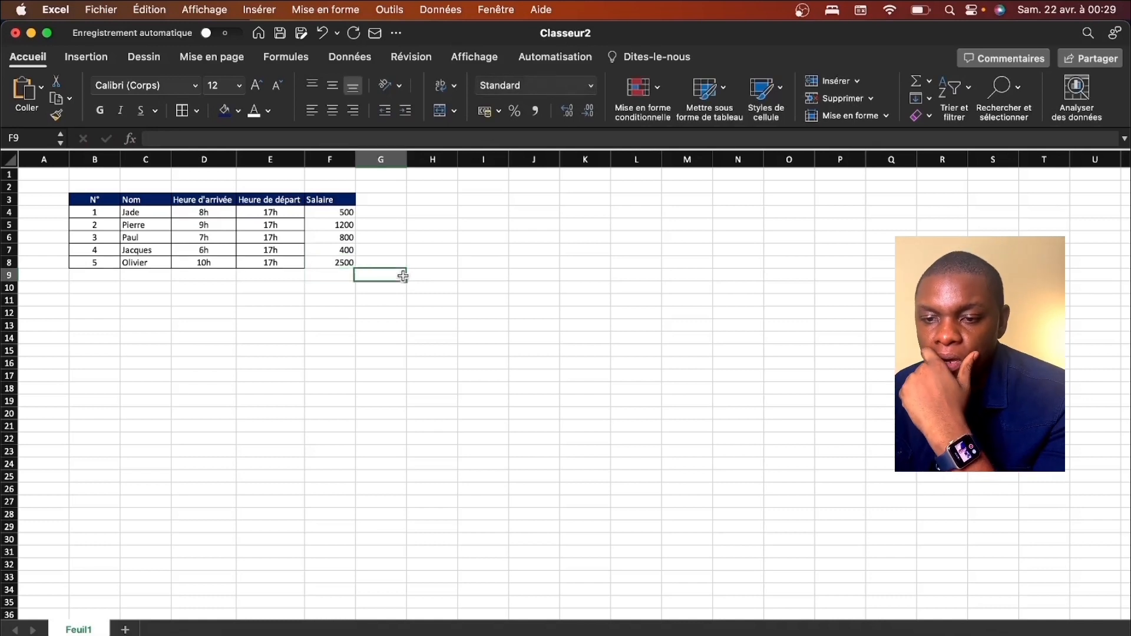
Try centering the salaries in F4:F8 horizontally, and undo the alignment change.
left_click(323, 202)
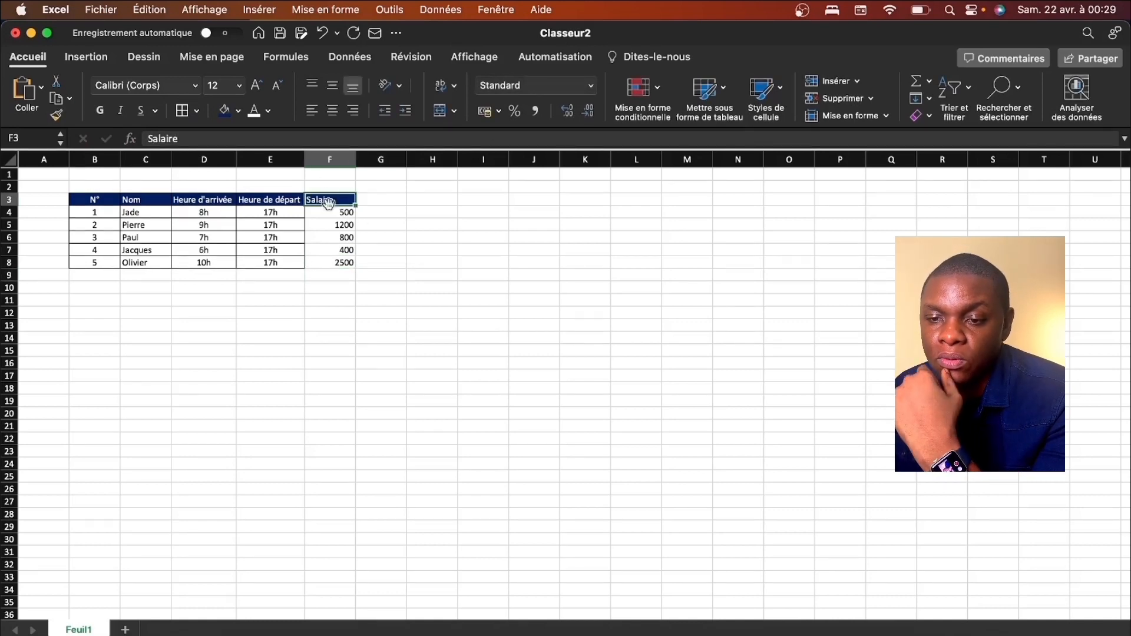
left_click_drag(336, 214, 334, 263)
left_click_drag(429, 215, 386, 224)
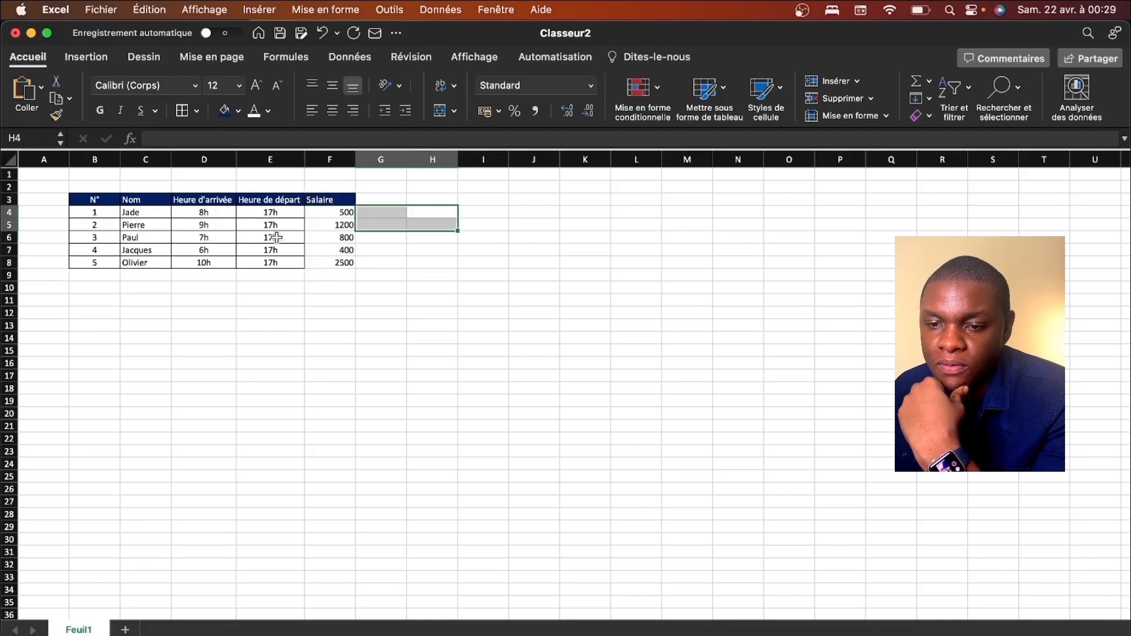
left_click_drag(262, 216, 270, 262)
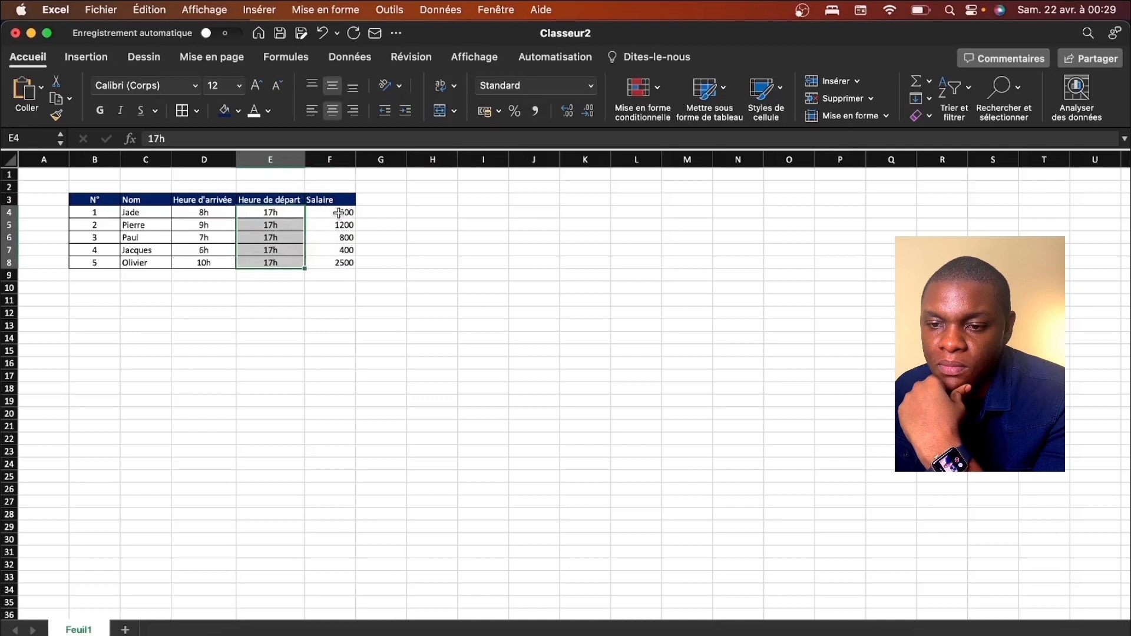
left_click_drag(334, 209, 335, 263)
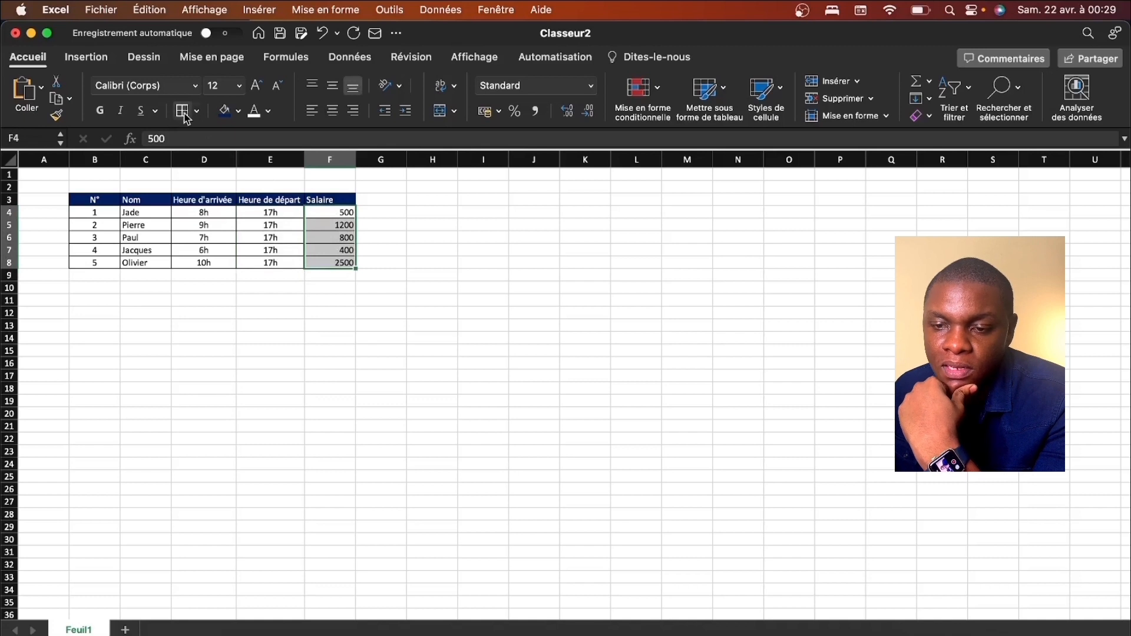
left_click(334, 113)
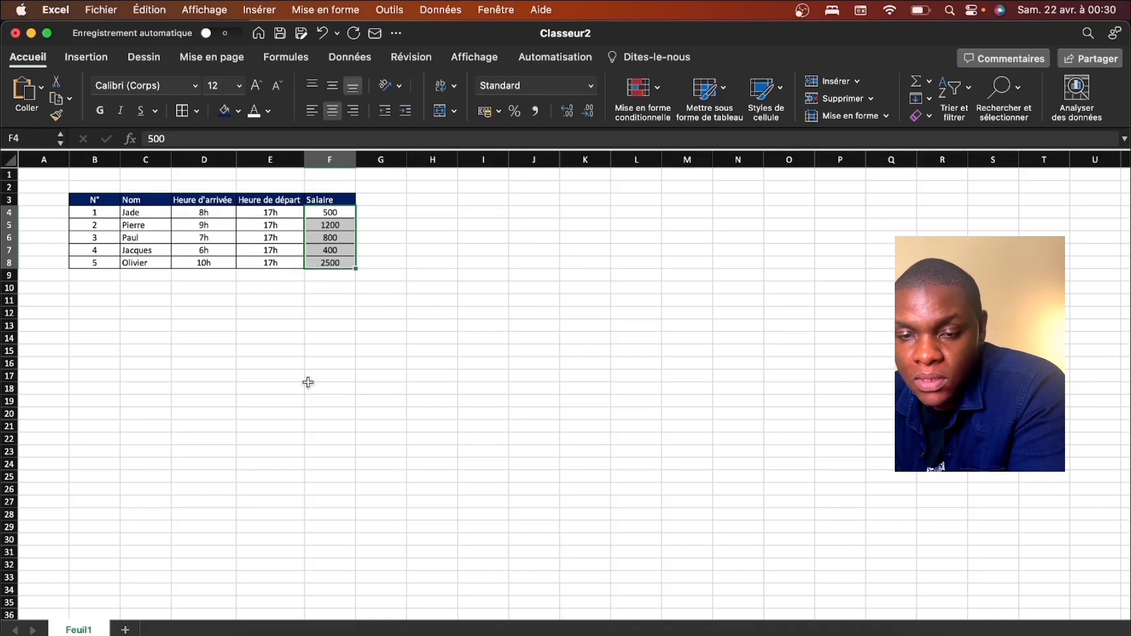
left_click(322, 33)
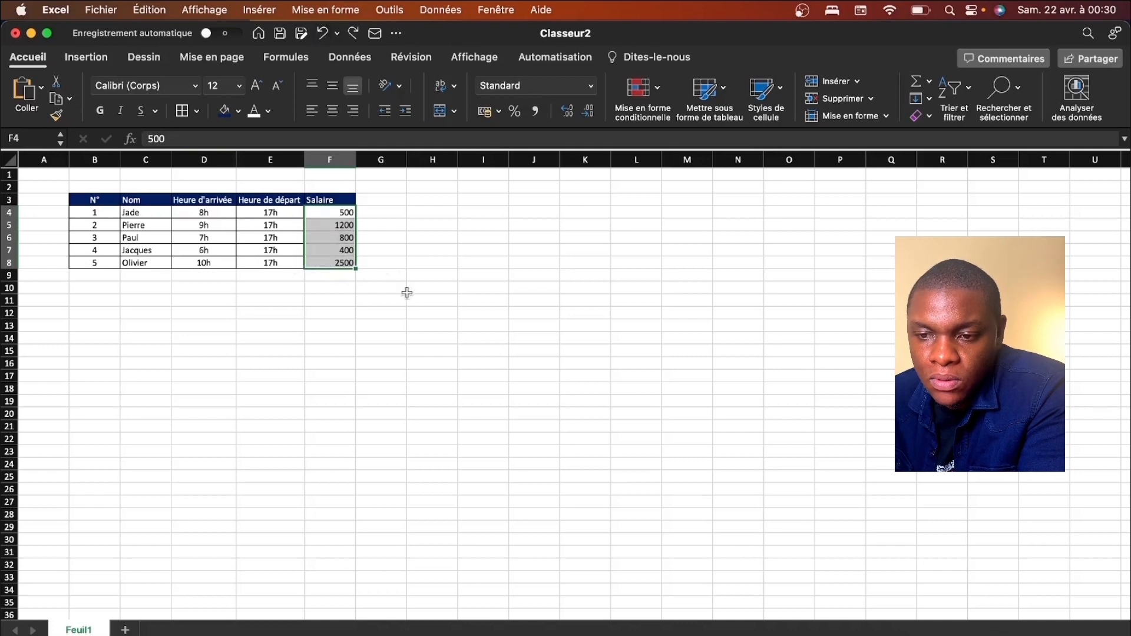
Copy the formatting of the departure times in E4:E8 onto the salaries in F4:F8 with the format painter.
left_click(439, 337)
left_click(277, 215)
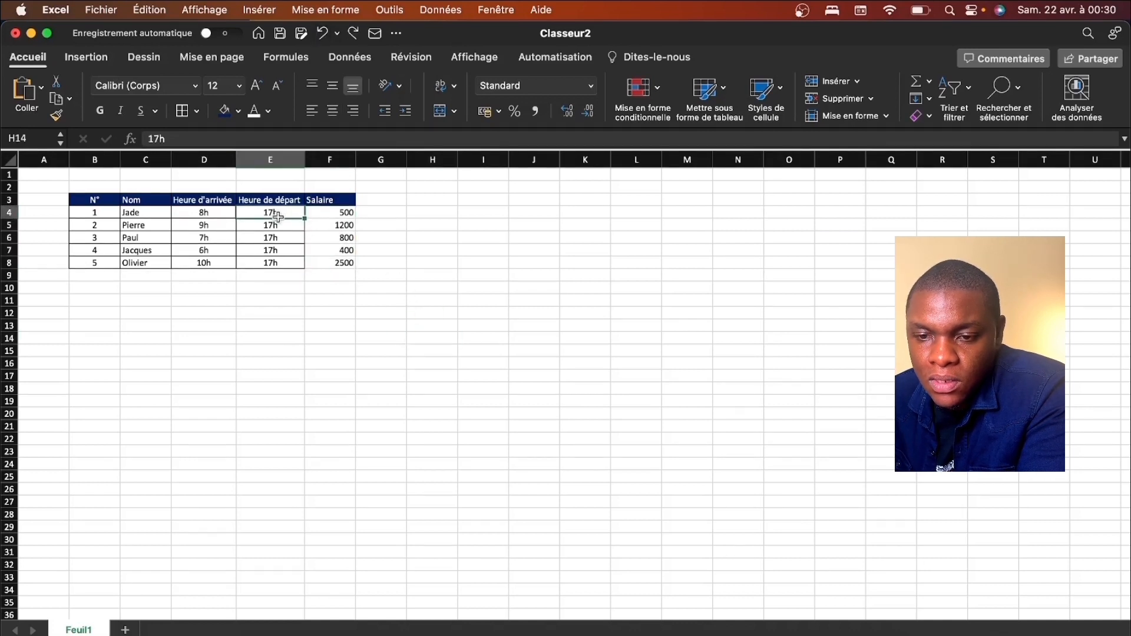
key("shift+Down")
key("shift+Down")
key("shift+Down")
key("shift+Down")
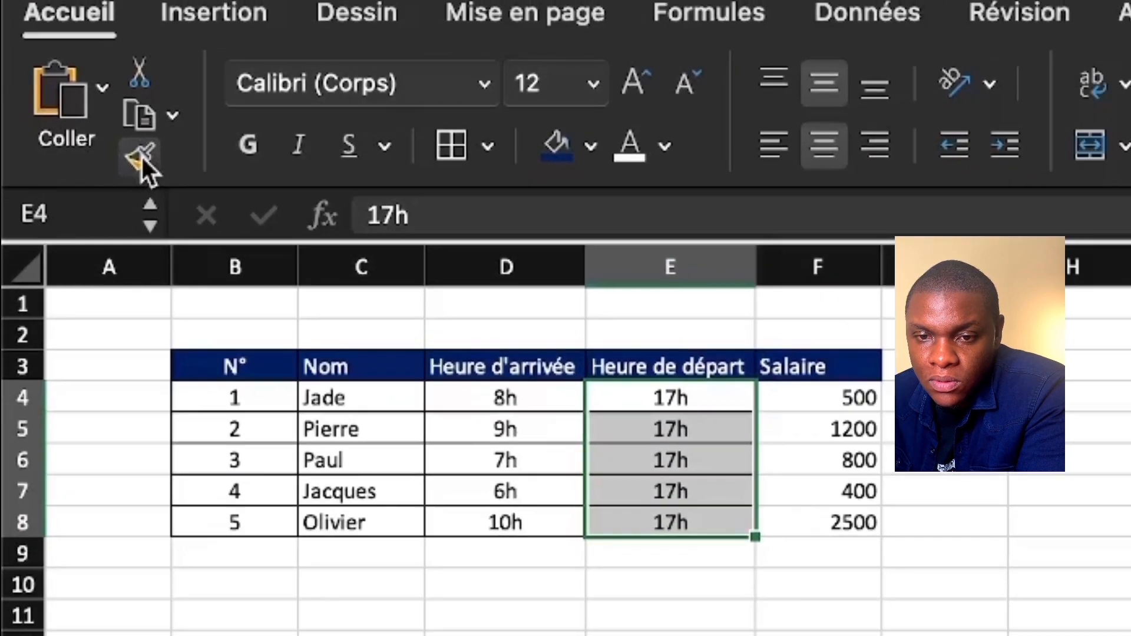
left_click(72, 125)
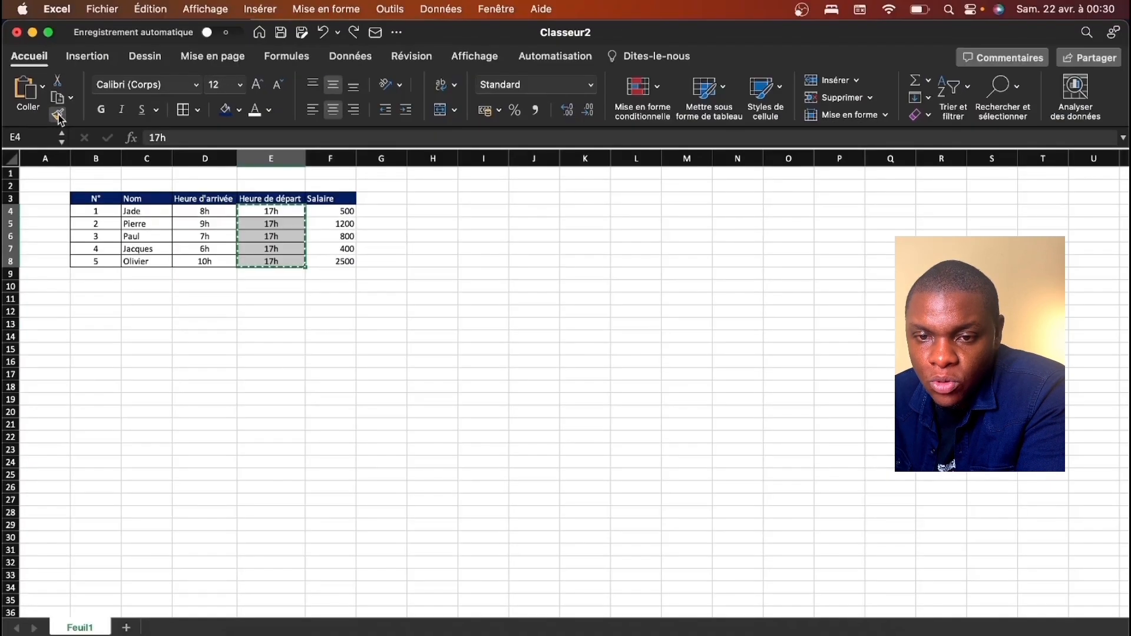
left_click(329, 213)
left_click_drag(330, 214, 336, 261)
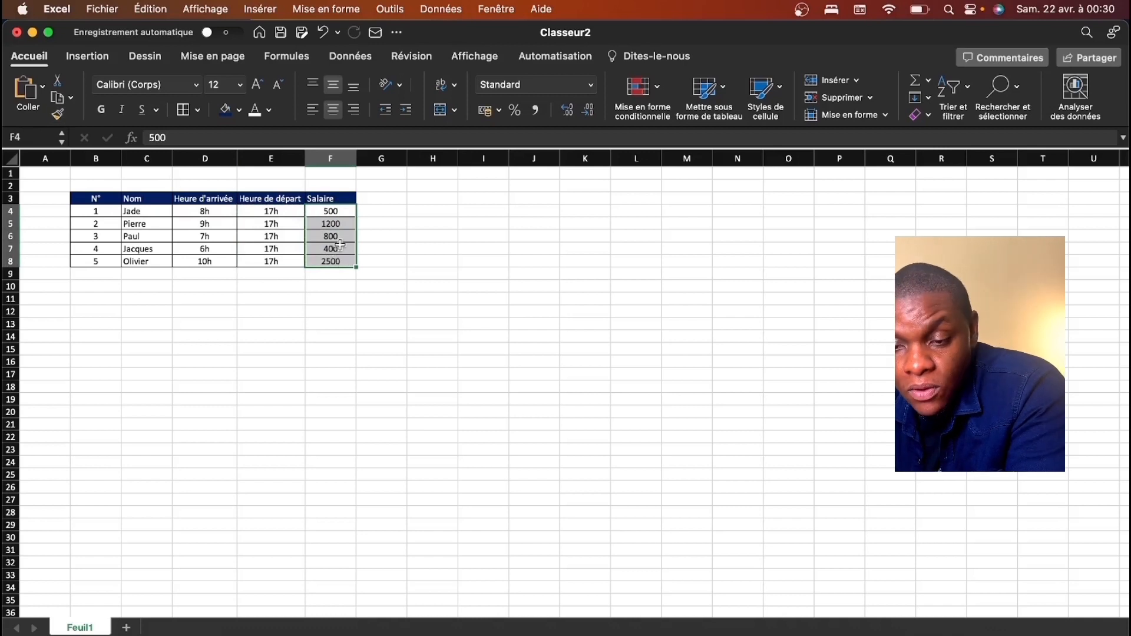
left_click(394, 308)
Apply the thousands separator number format to the salaries in F4:F8.
left_click_drag(330, 199, 332, 262)
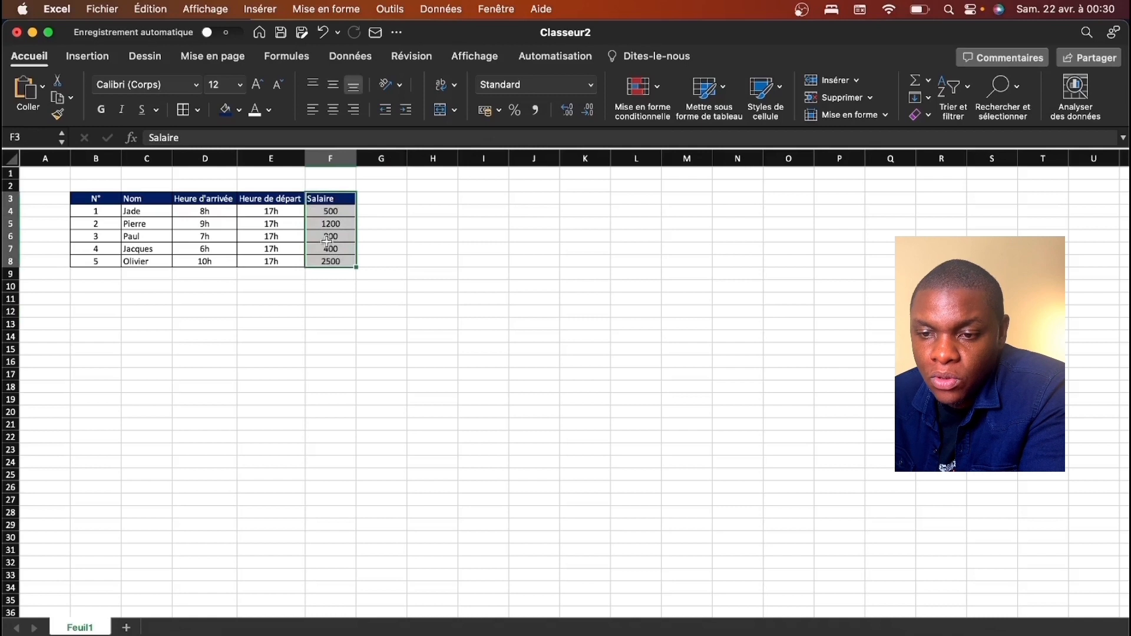
left_click(341, 207)
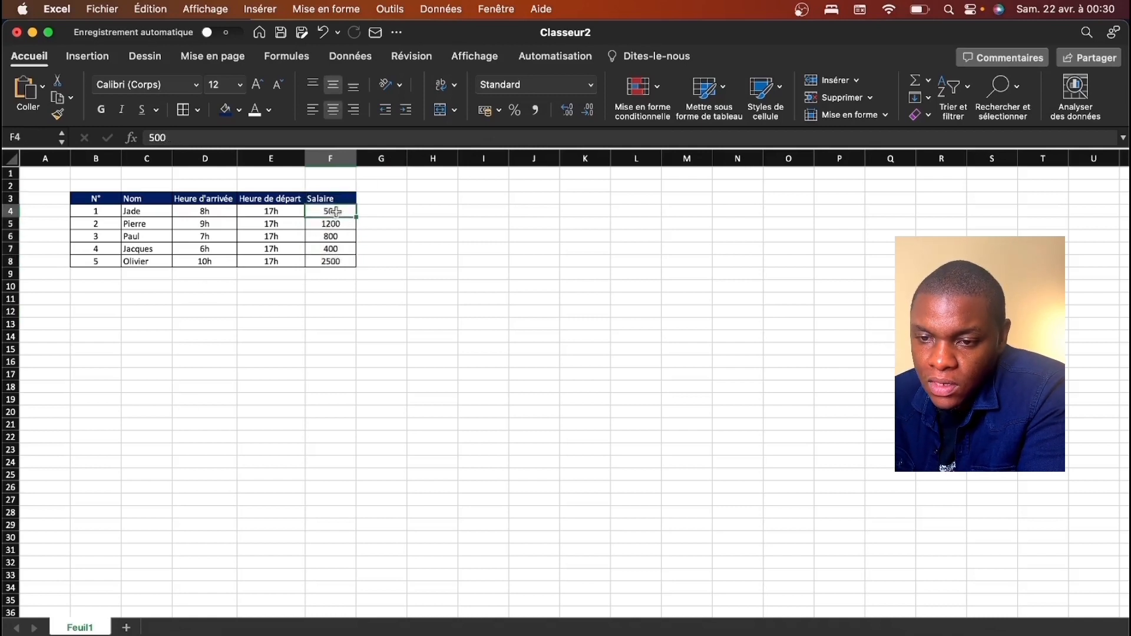
left_click_drag(336, 211, 333, 262)
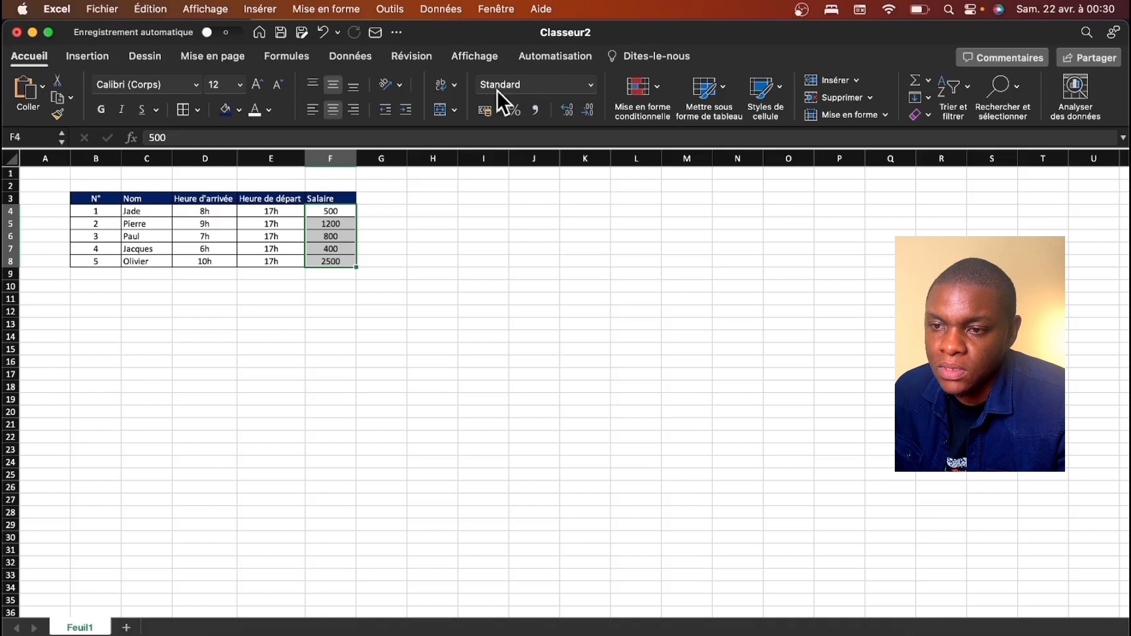
left_click(537, 112)
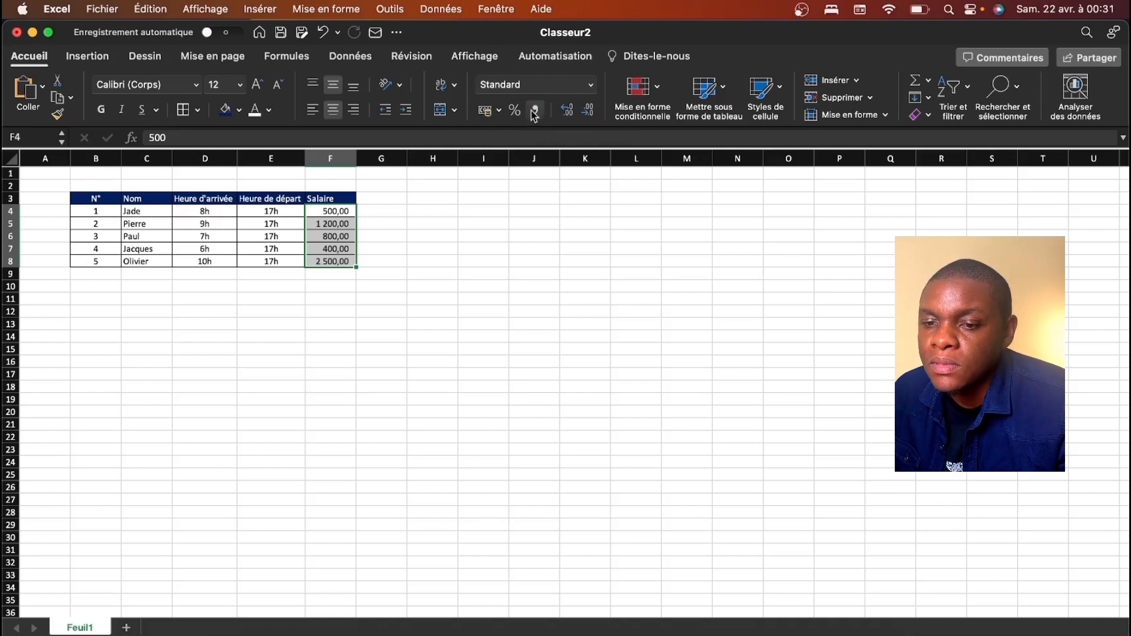
left_click(326, 229)
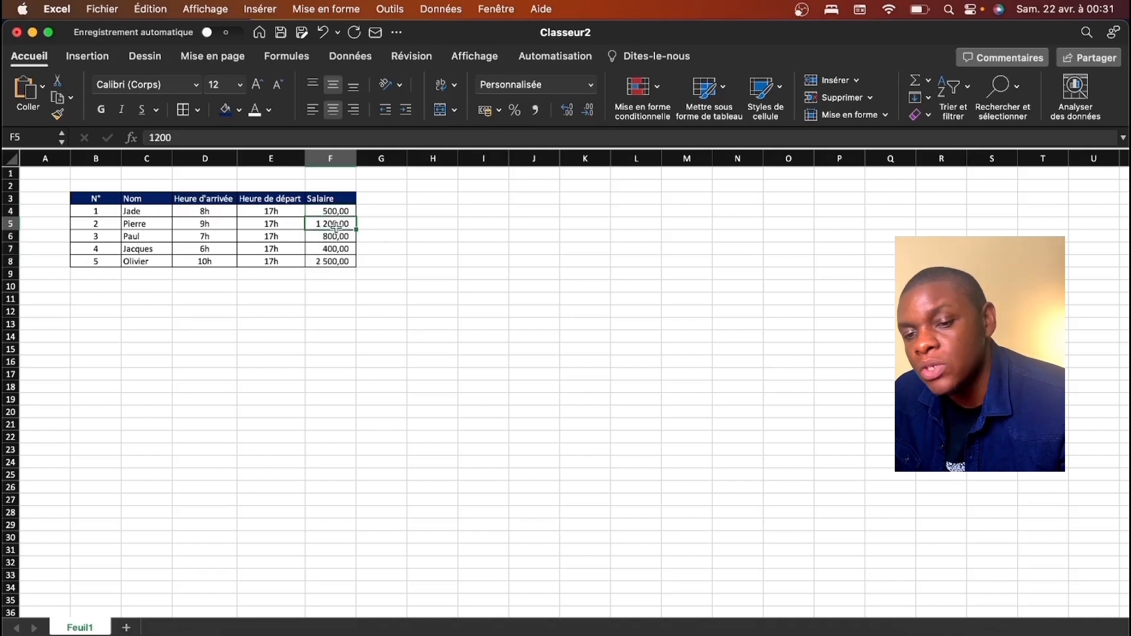
left_click(381, 235)
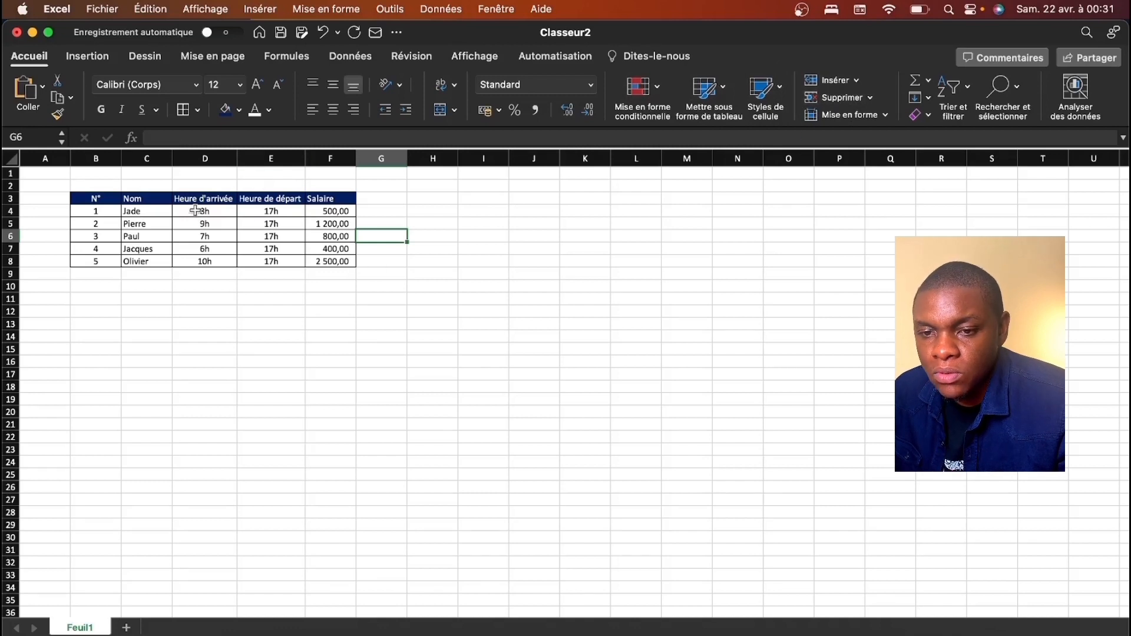
Insert blank cells at D3:D8 to make a new table column between Nom and Heure d'arrivée.
left_click_drag(145, 186, 143, 272)
left_click_drag(193, 187, 200, 273)
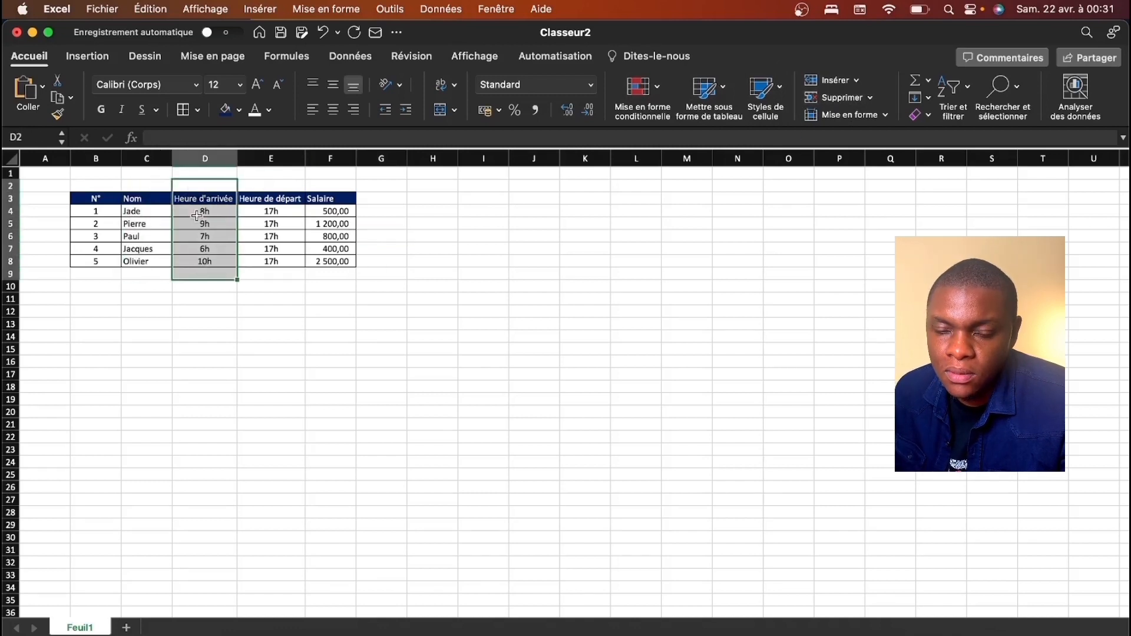
left_click_drag(133, 209, 134, 270)
left_click(151, 234)
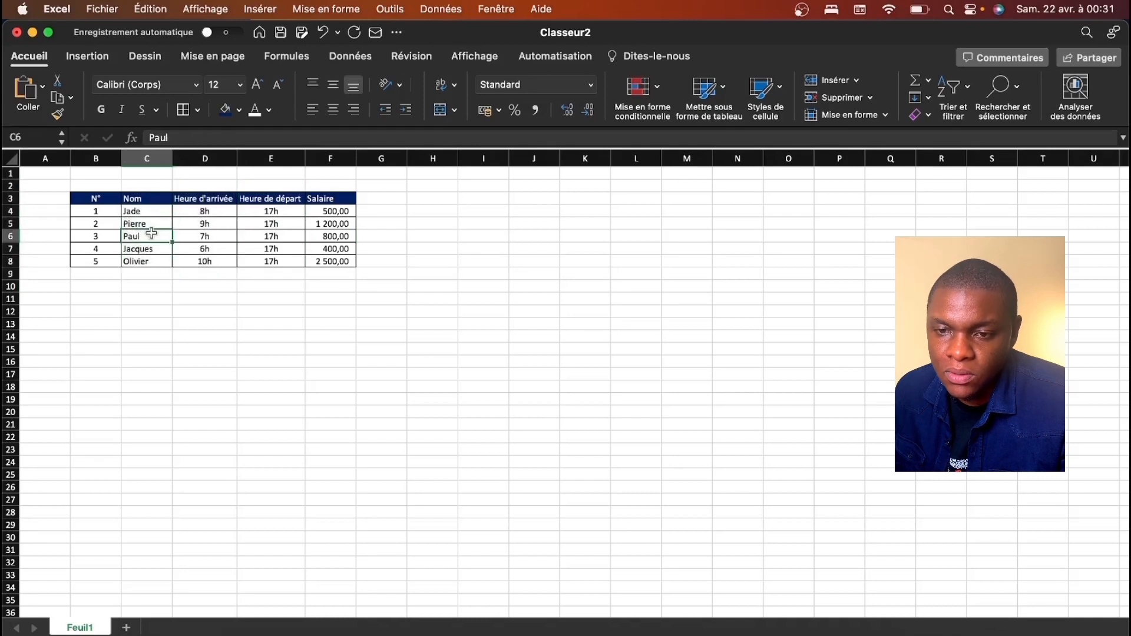
left_click(207, 151)
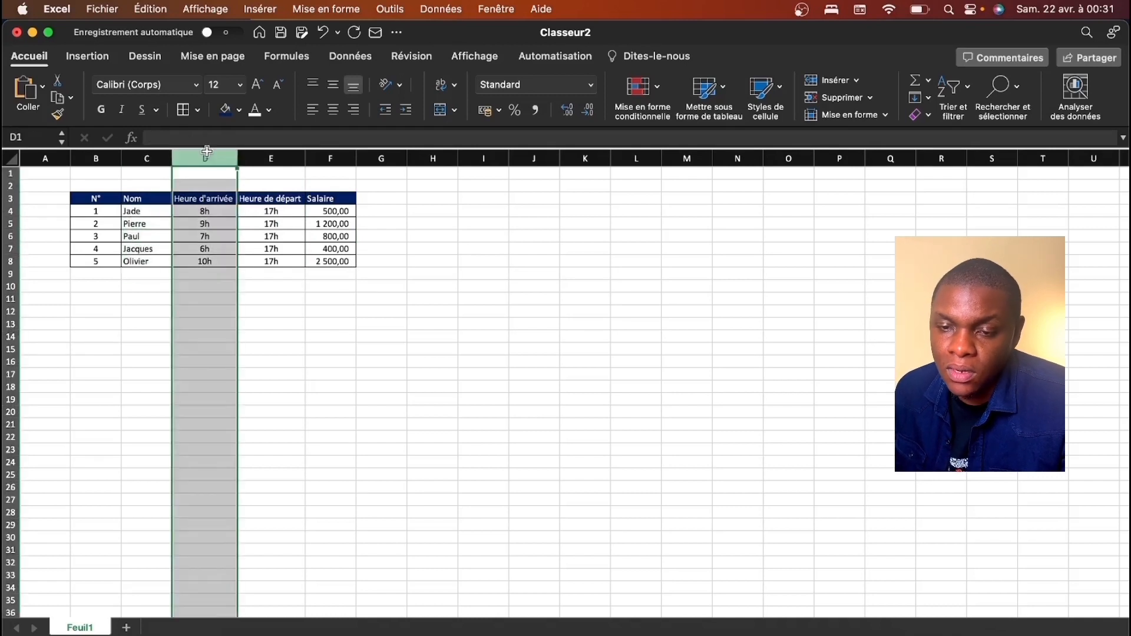
left_click_drag(210, 199, 206, 261)
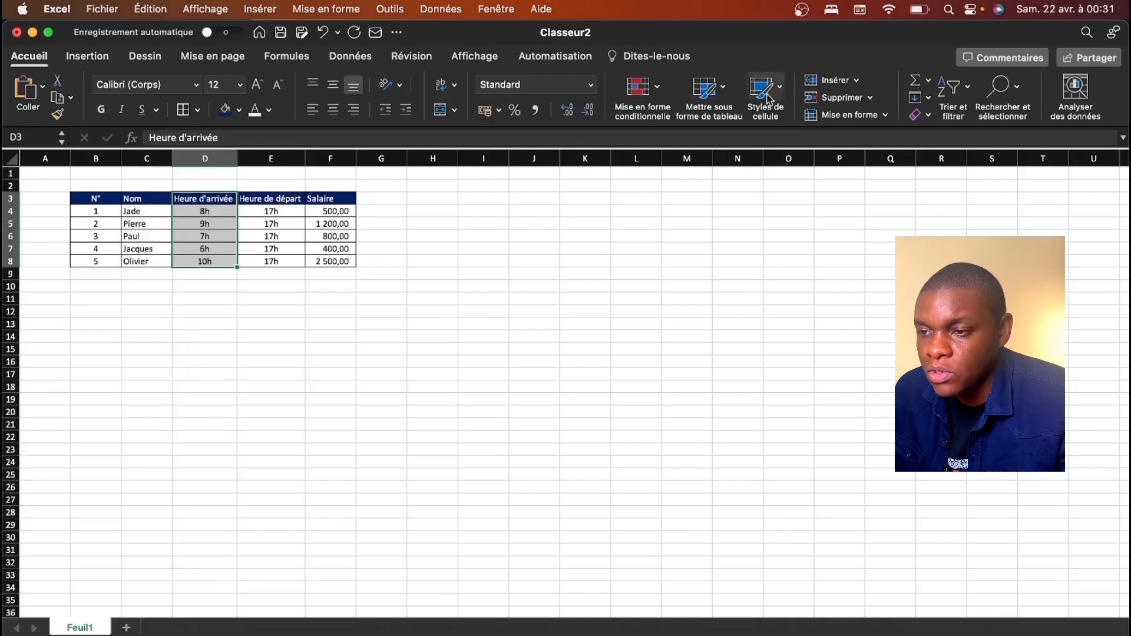
left_click(837, 86)
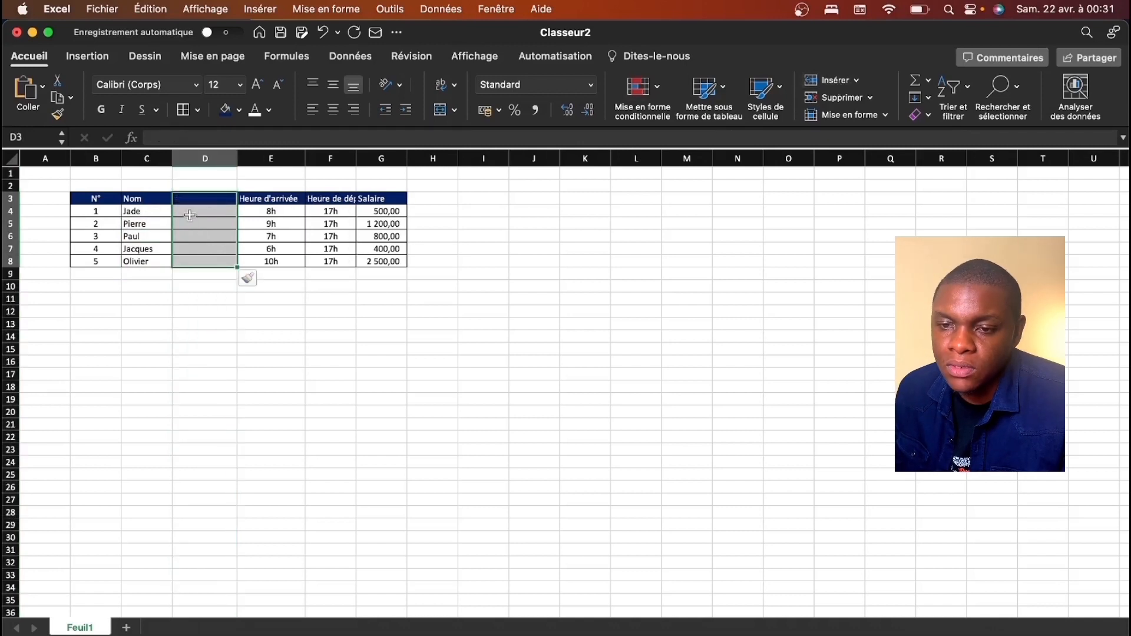
Head the blank column "Post Nom" in D3 and fill D4:D8 with AAA, BBB, CCC, DDD and EEE.
left_click(206, 201)
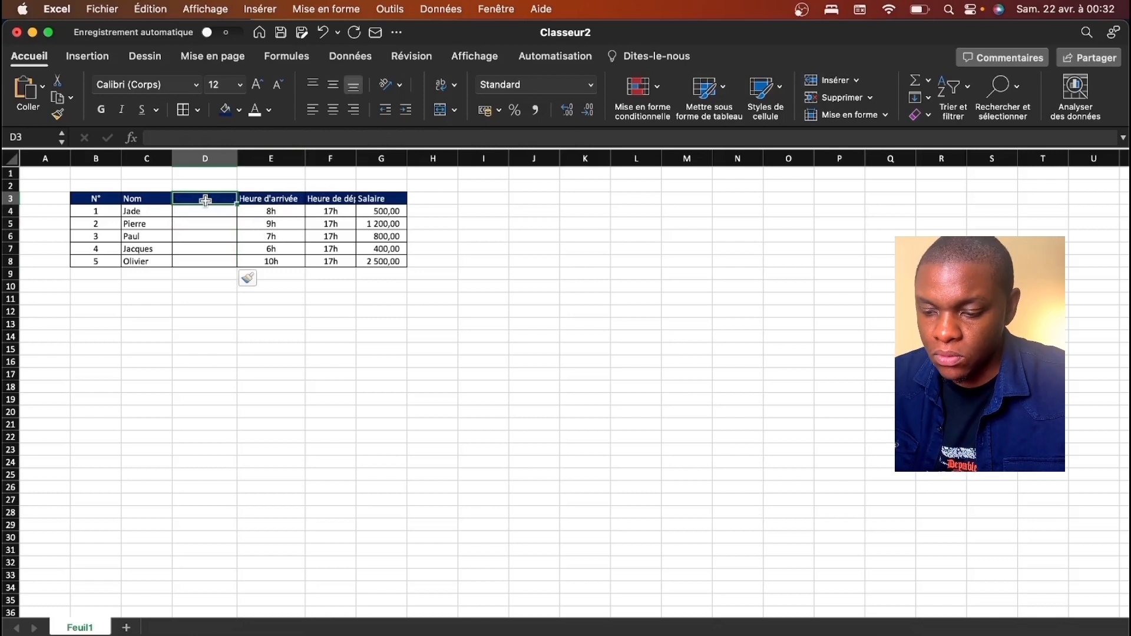
type("Post Nom")
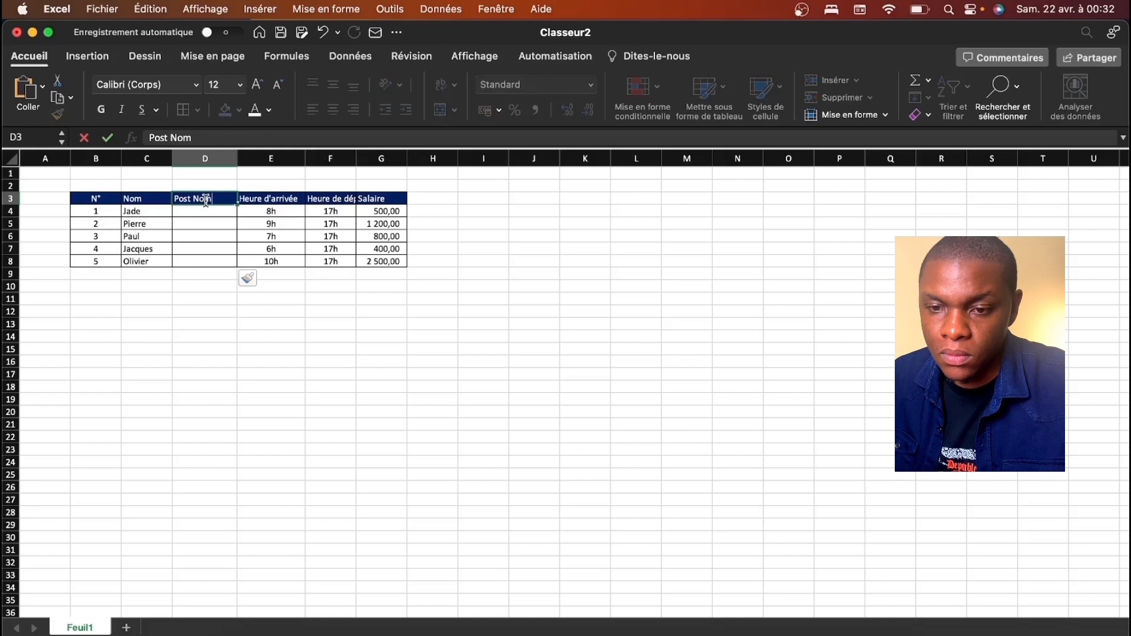
key("Return")
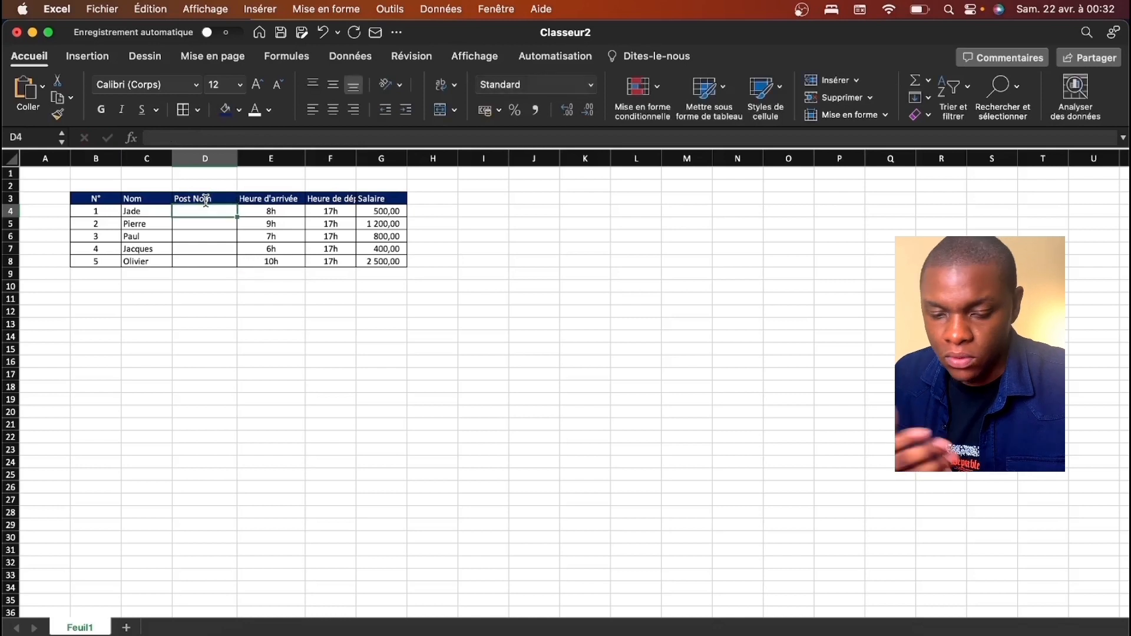
type("AAA")
key("Return")
type("BBB")
key("Return")
type("CCC")
key("Return")
type("DDD")
key("Return")
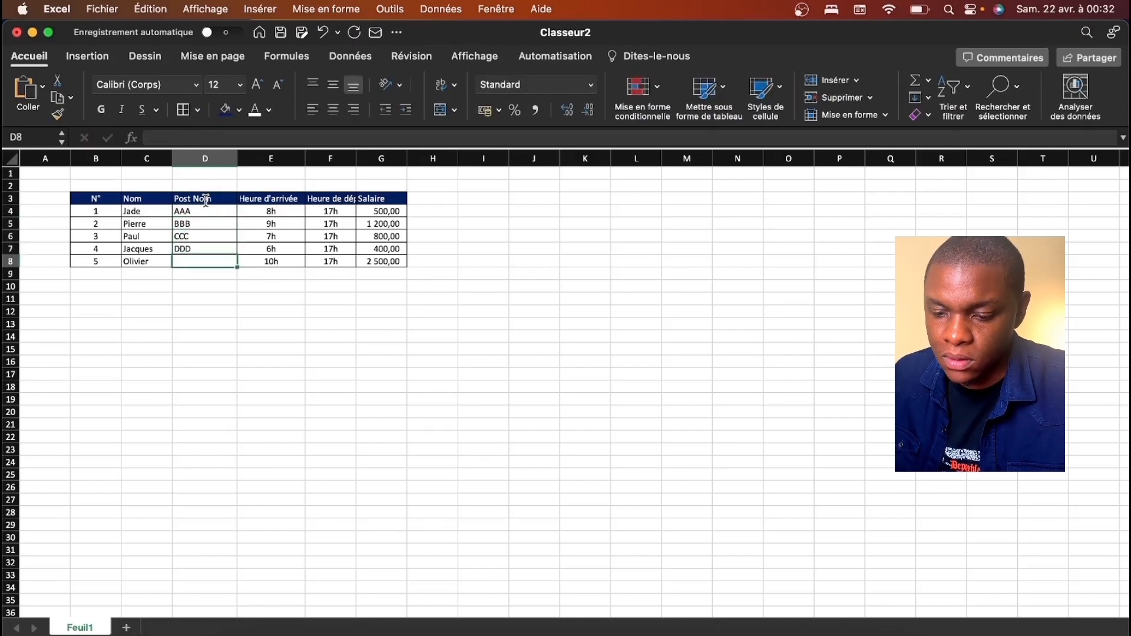
type("EEE")
key("Return")
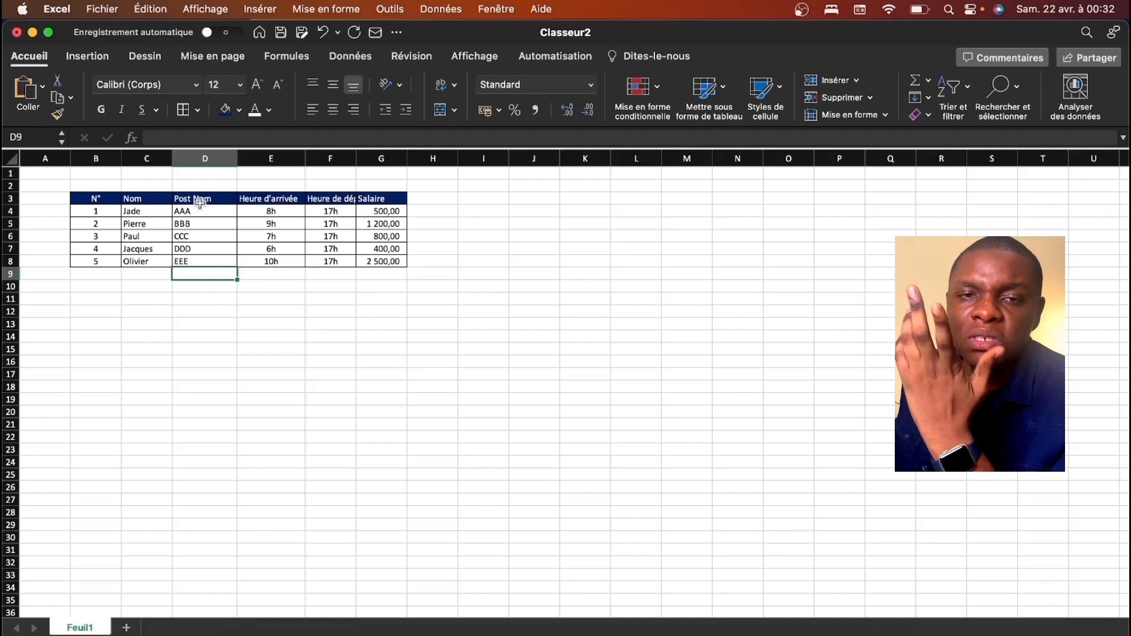
Delete the Post Nom cells D3:D8 from the table.
left_click_drag(200, 203, 234, 272)
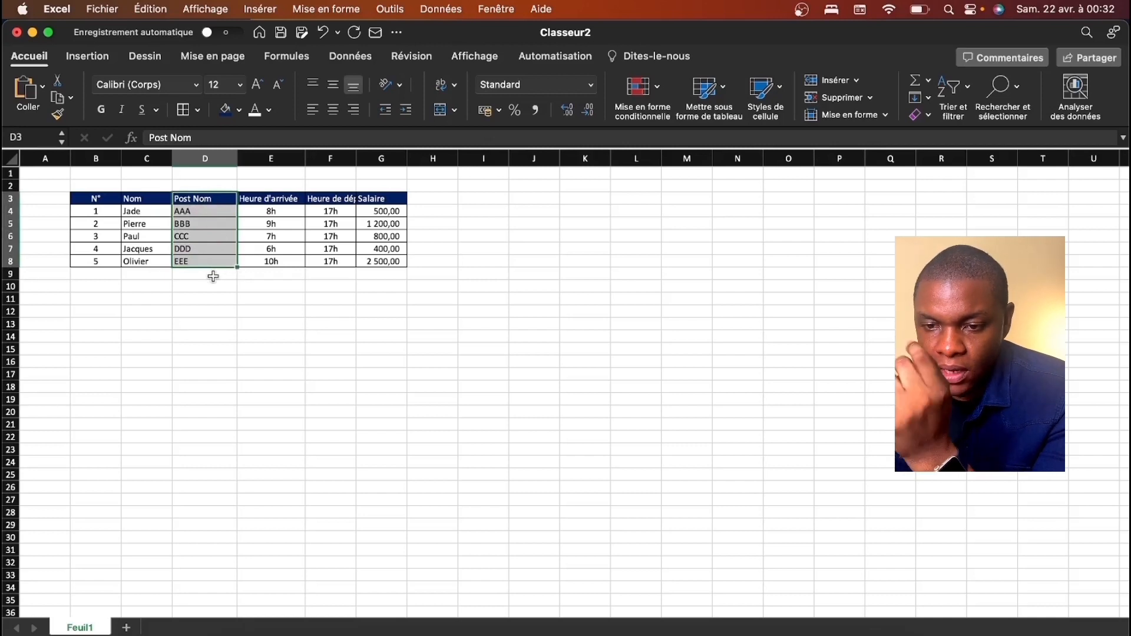
left_click(834, 99)
left_click(203, 235)
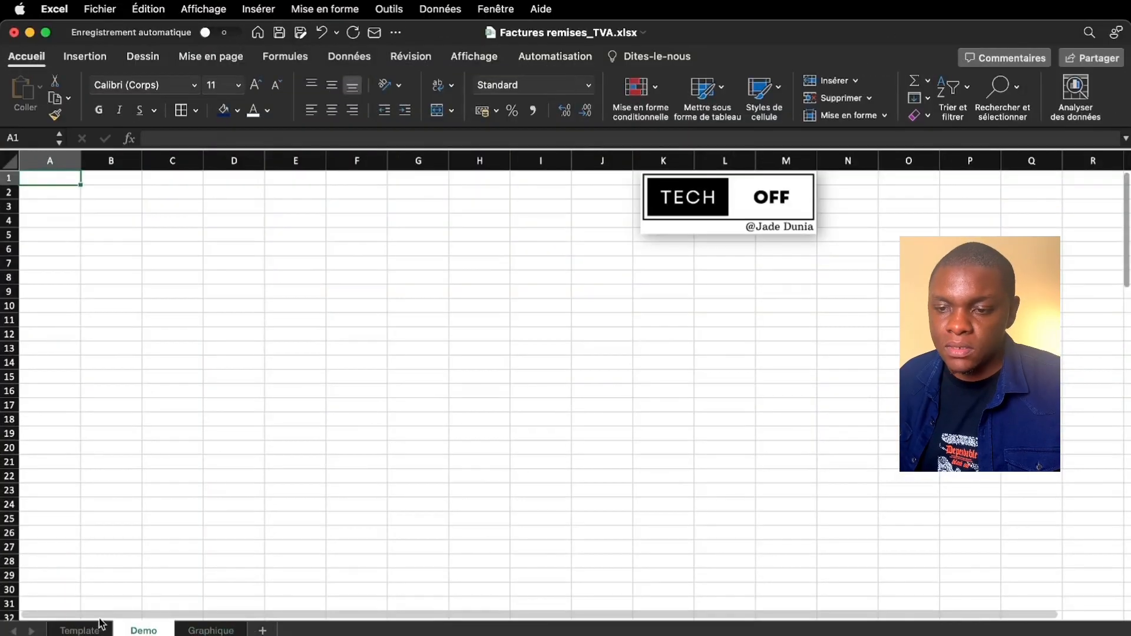
In the Factures remises_TVA.xlsx workbook, examine the Template sheet's first column headers and the data beneath them.
left_click(80, 629)
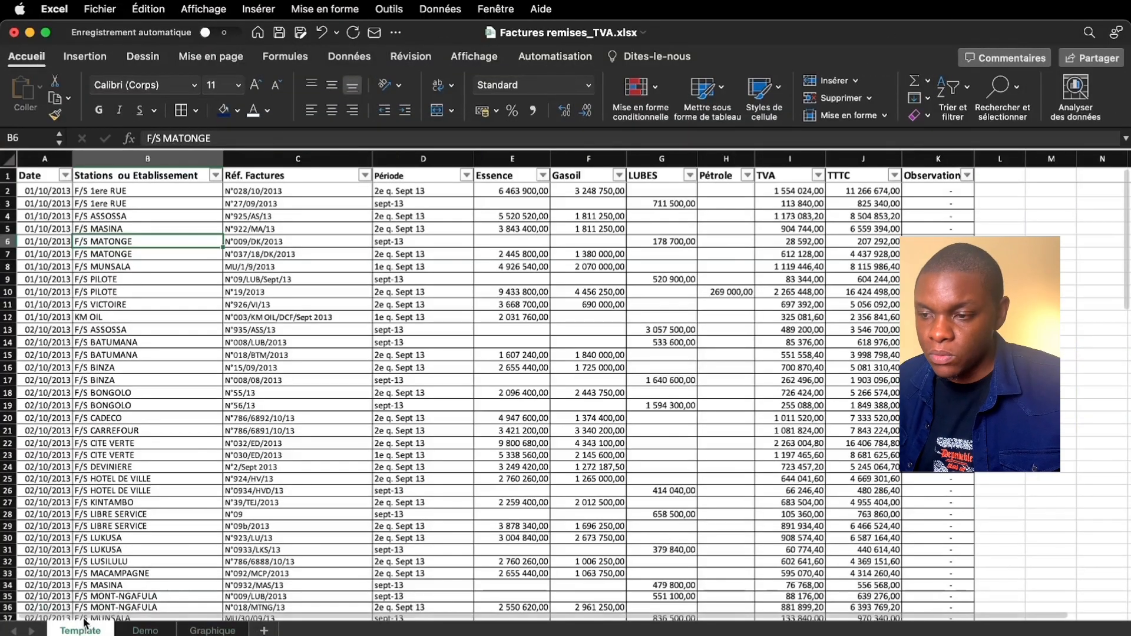
left_click(144, 631)
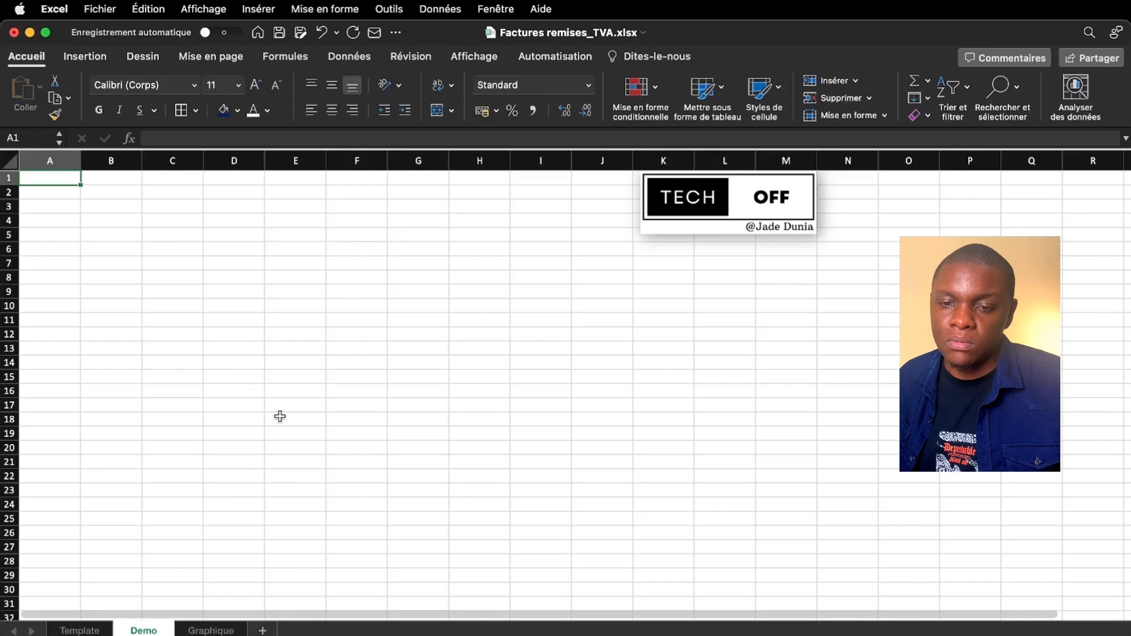
left_click(81, 629)
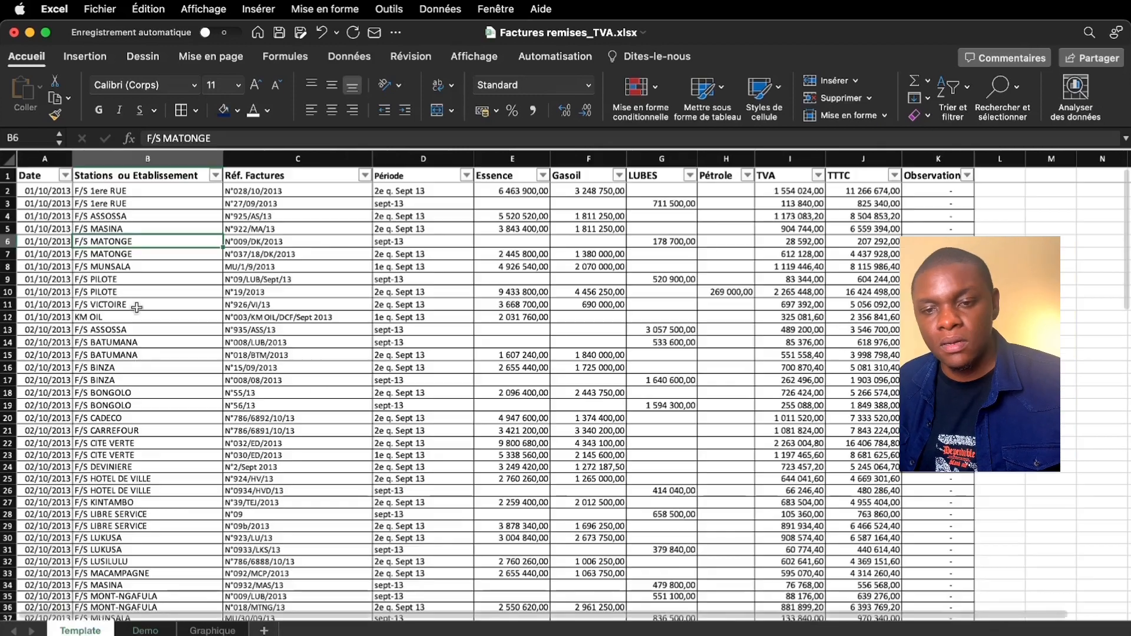
left_click(13, 176)
left_click(57, 158)
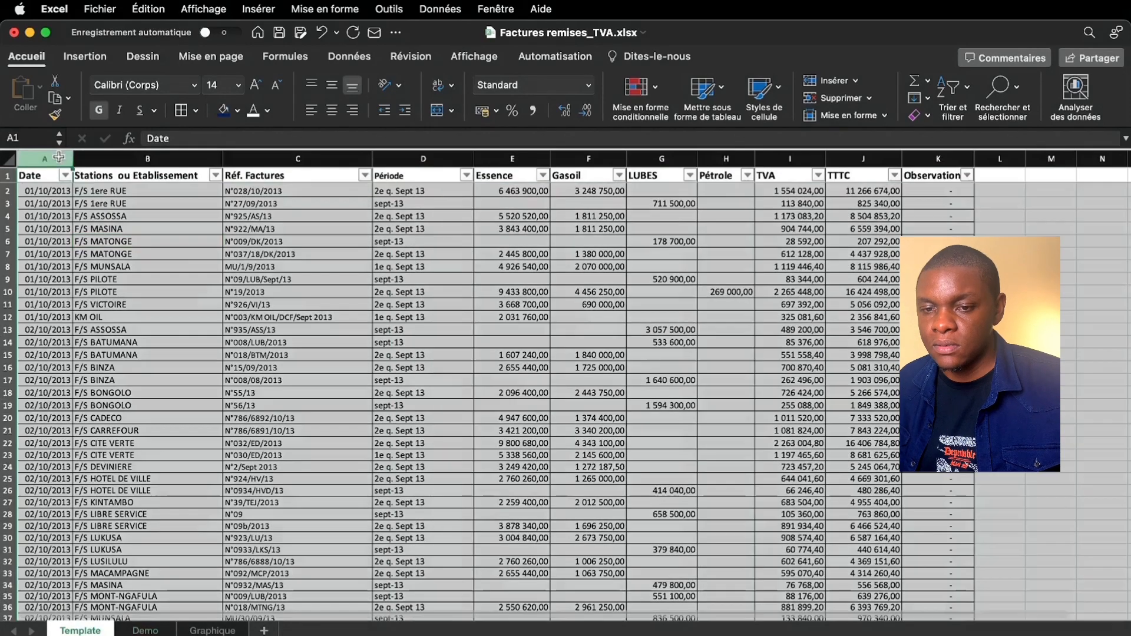
left_click(154, 158)
left_click(319, 158)
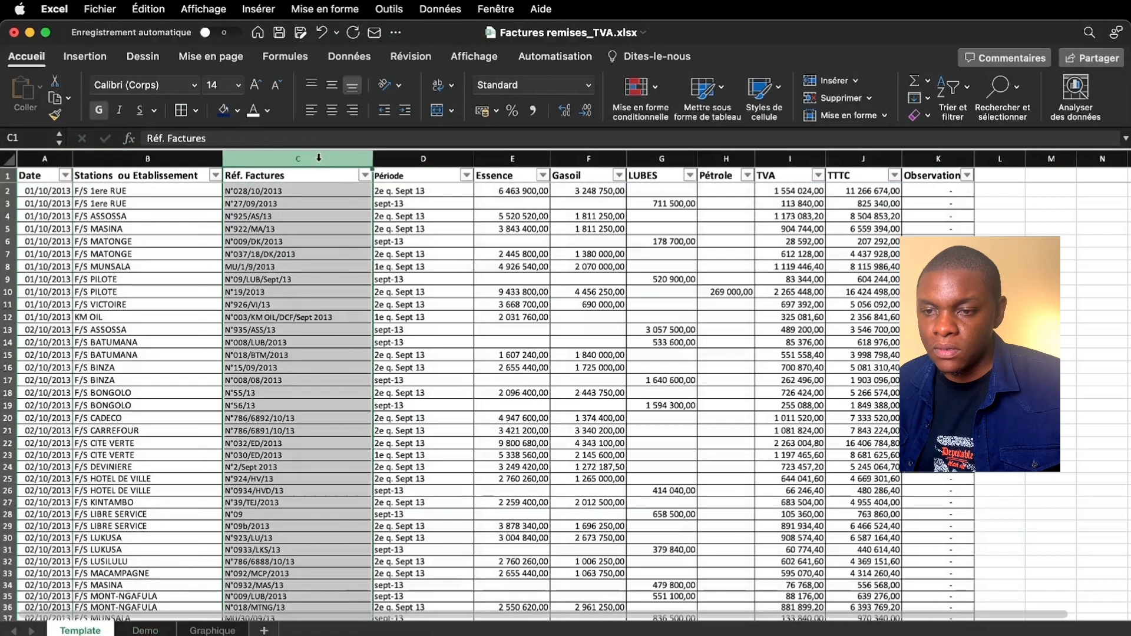
left_click(423, 158)
On the Demo sheet, enter the headers Date, Stations, Réf Facture and Période in cells A1 to D1.
left_click(145, 631)
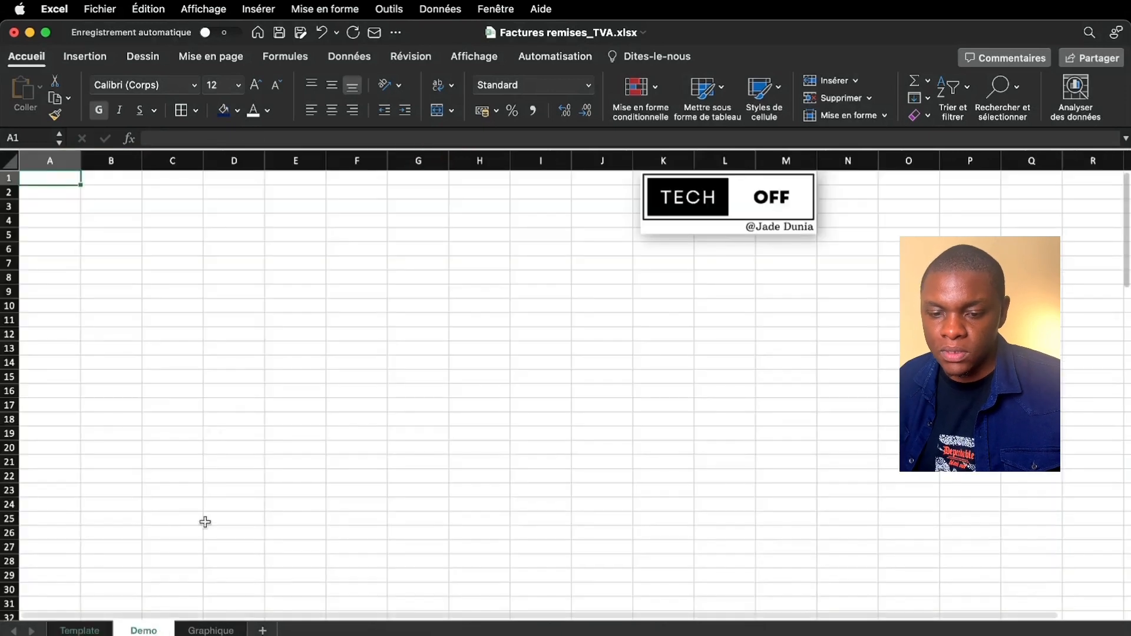
type("Date")
key("Tab")
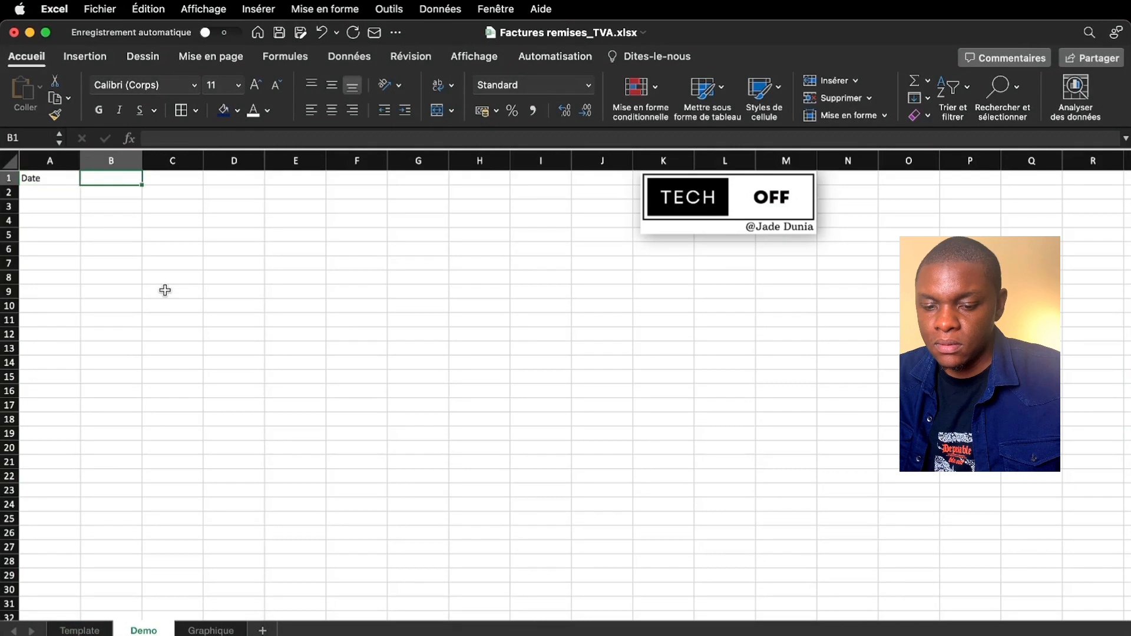
type("Stat")
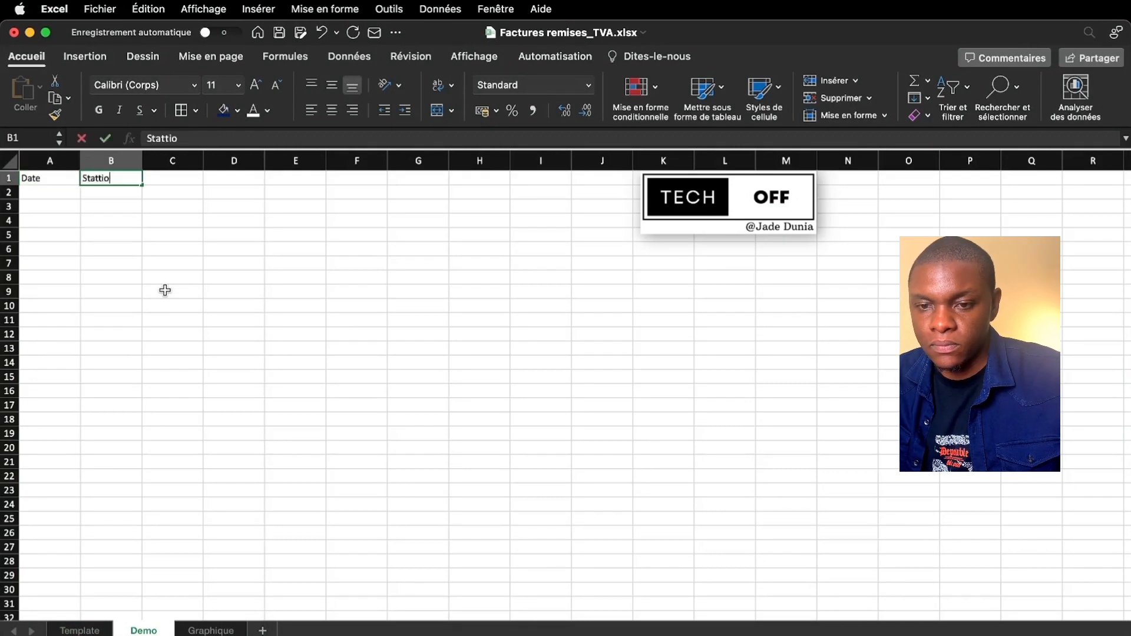
type("ions")
key("Tab")
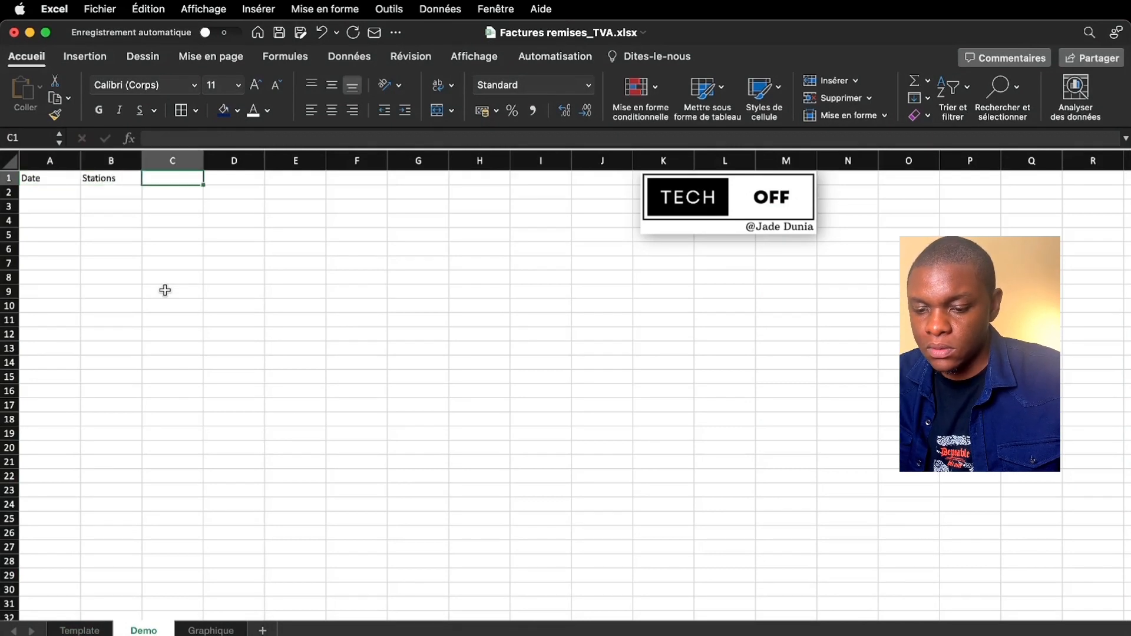
type("Réf ")
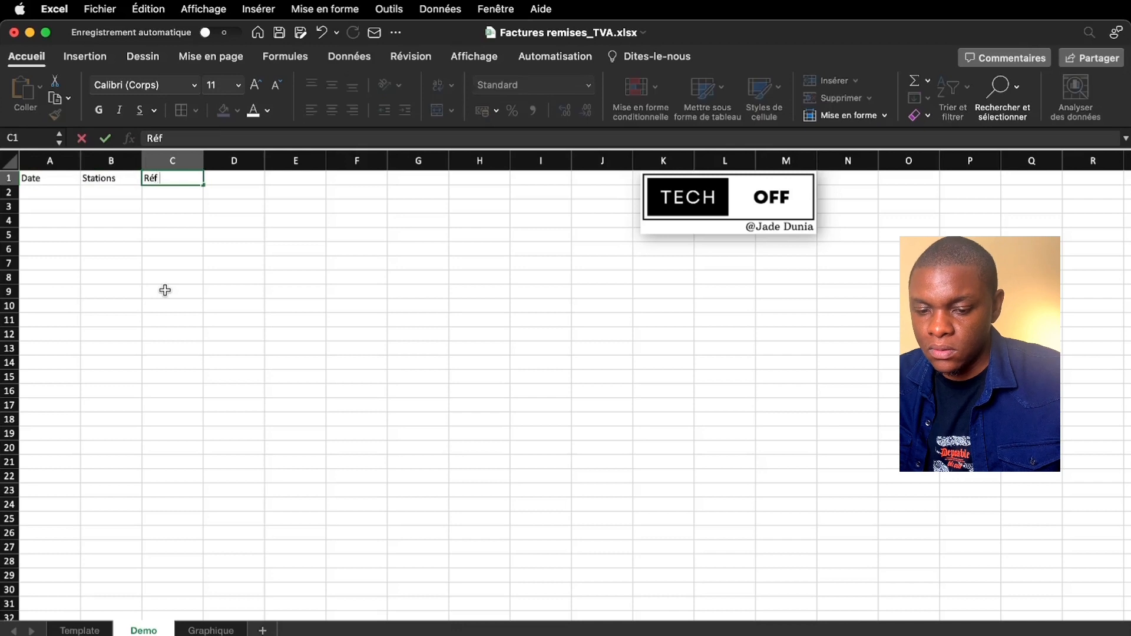
type("Facture")
key("Tab")
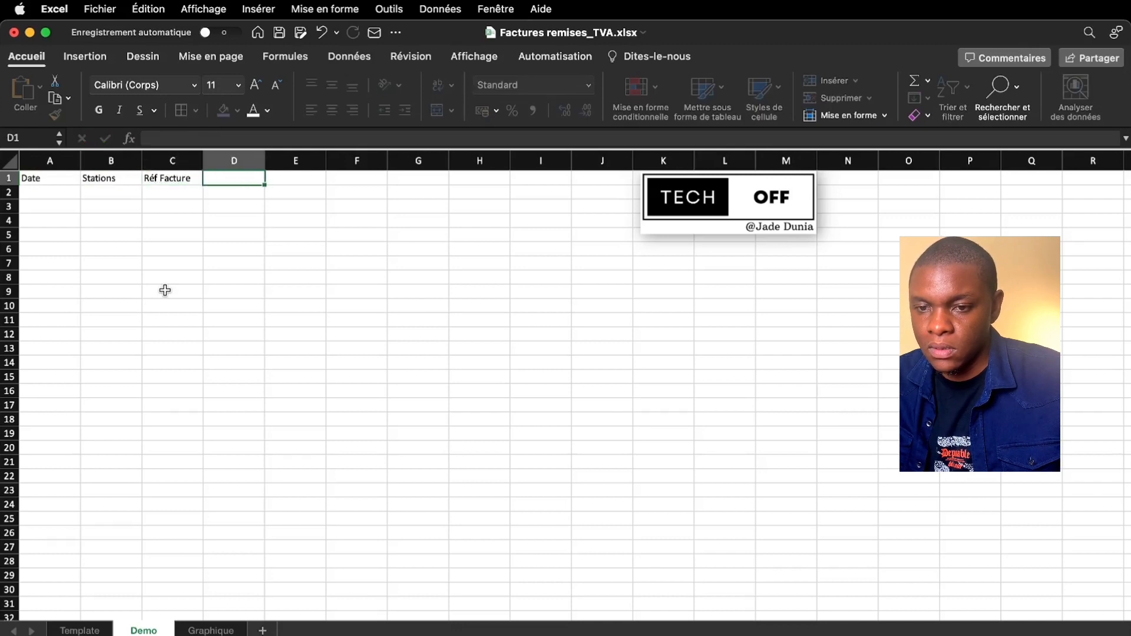
type("Période")
key("Tab")
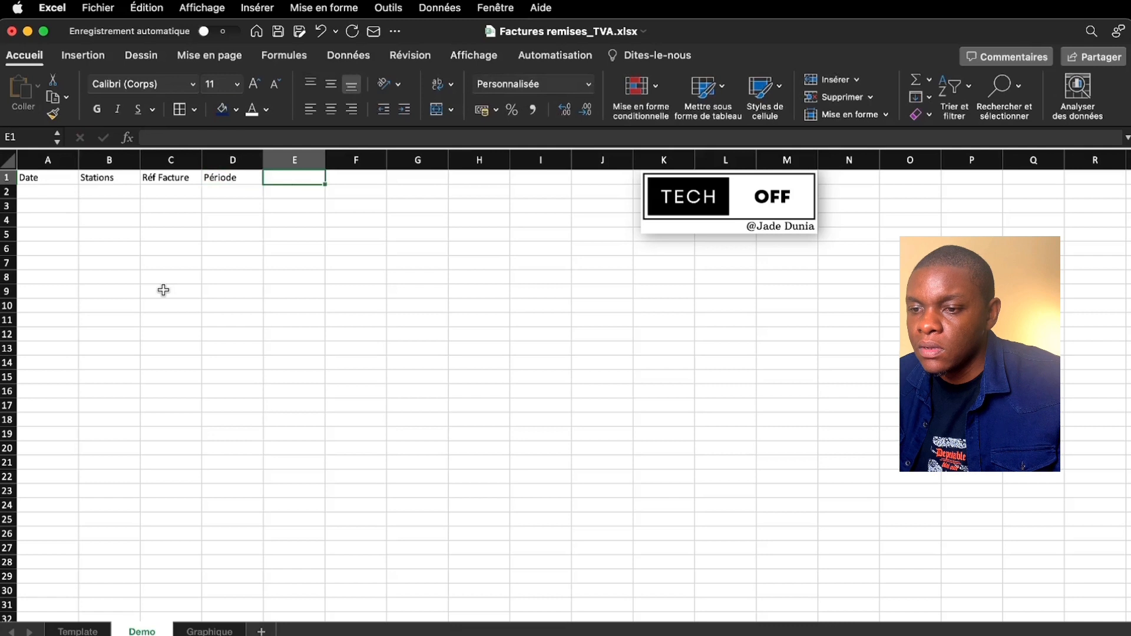
key("Left")
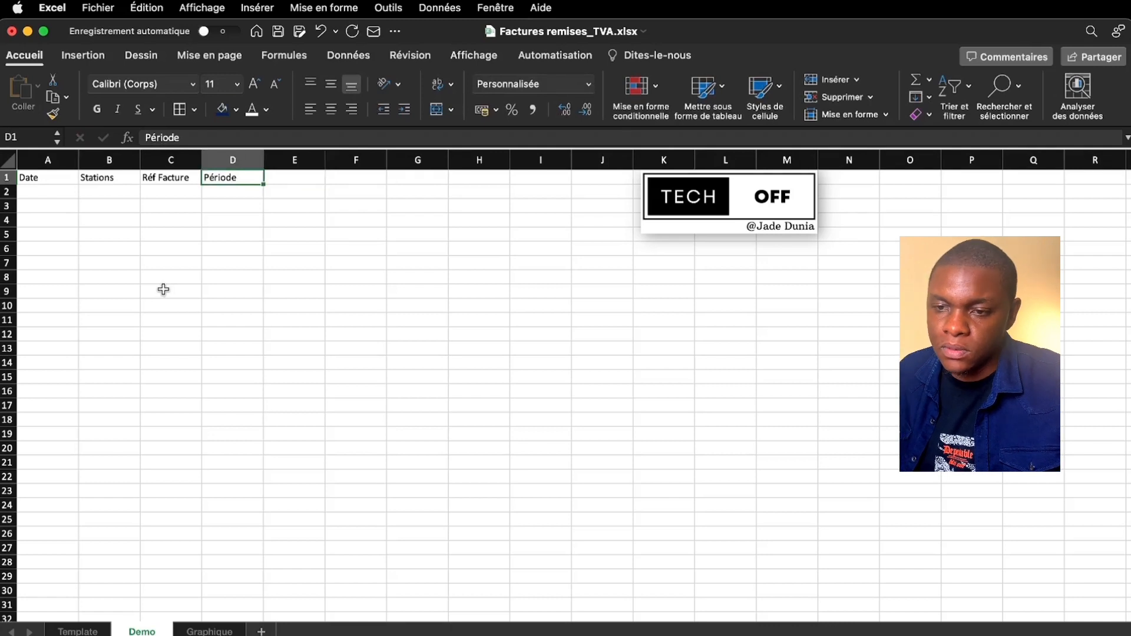
Extend the header in cell D1 to read "Période de la facture".
left_click(192, 138)
type("de la facture")
key("Tab")
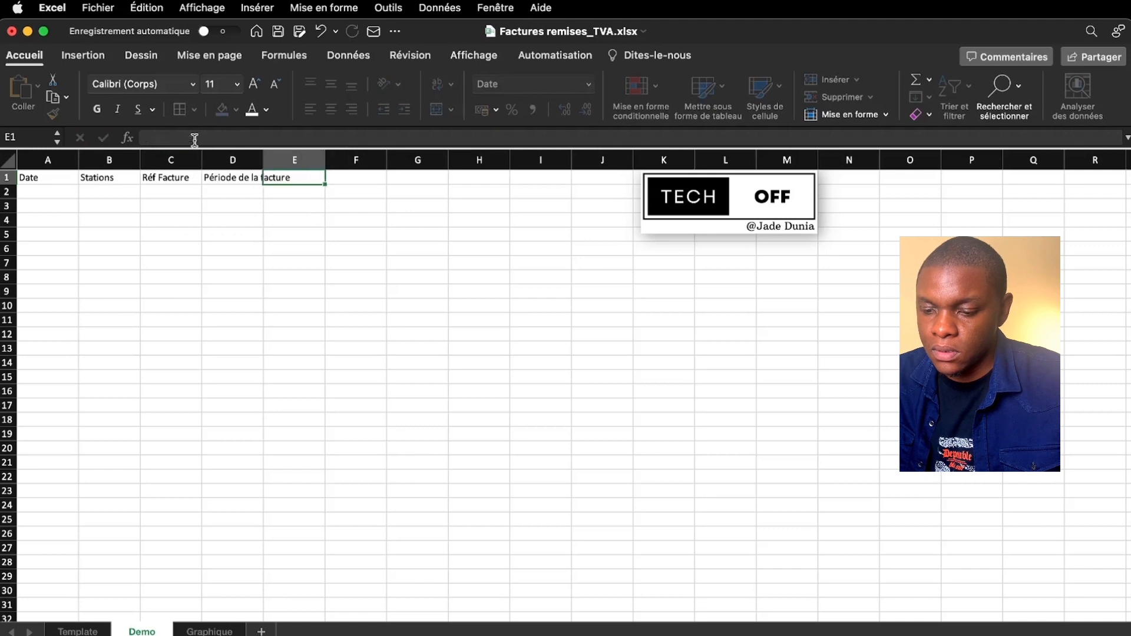
Enter the product headers Essence, Gasoil, LUBES and Pétrole in cells E1 to H1.
type("Essence")
key("Tab")
type("Gasoil")
key("Tab")
type("LUBES")
key("Tab")
type("Pét")
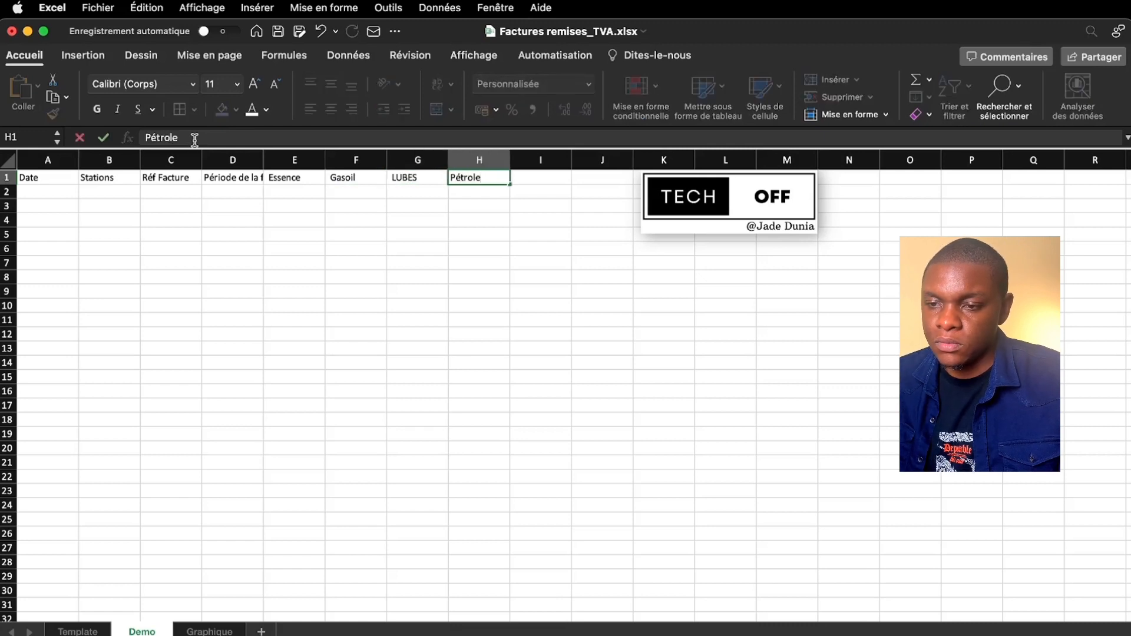
key("Return")
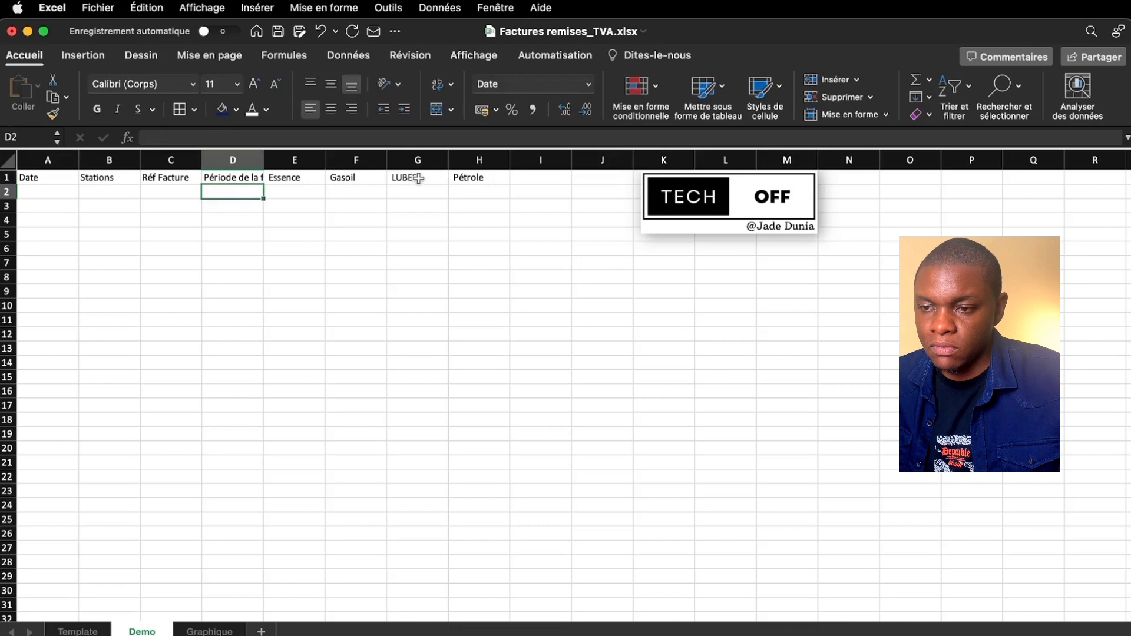
Add the headers TVA in I1 and TTC in J1.
left_click(540, 174)
type("TVA")
key("Tab")
type("TT")
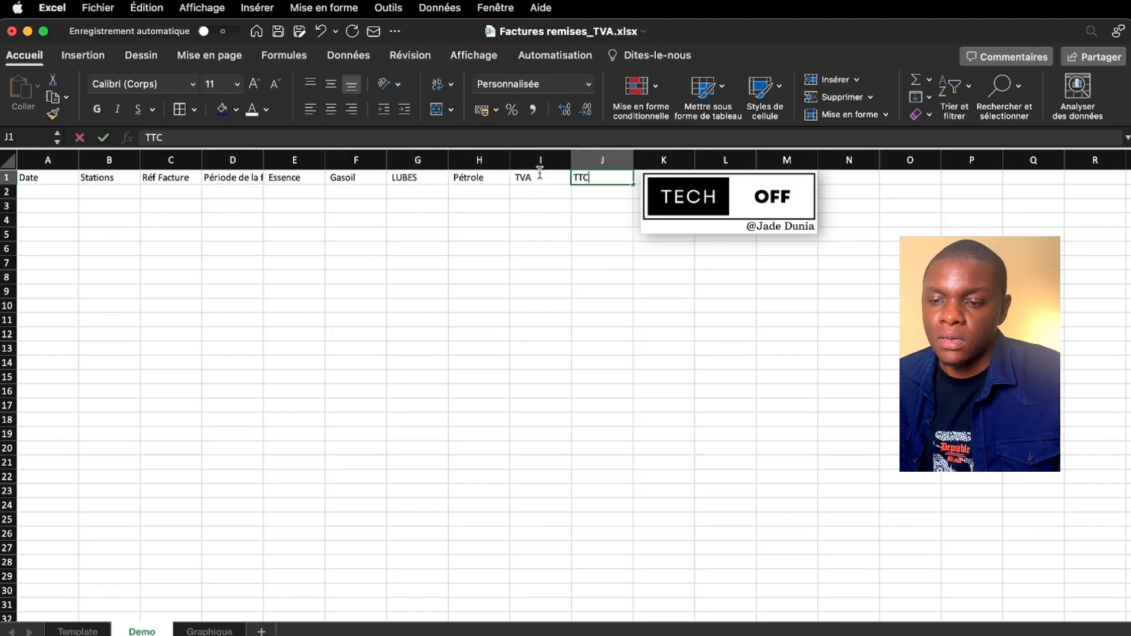
key("Tab")
key("Left")
key("Left")
key("Left")
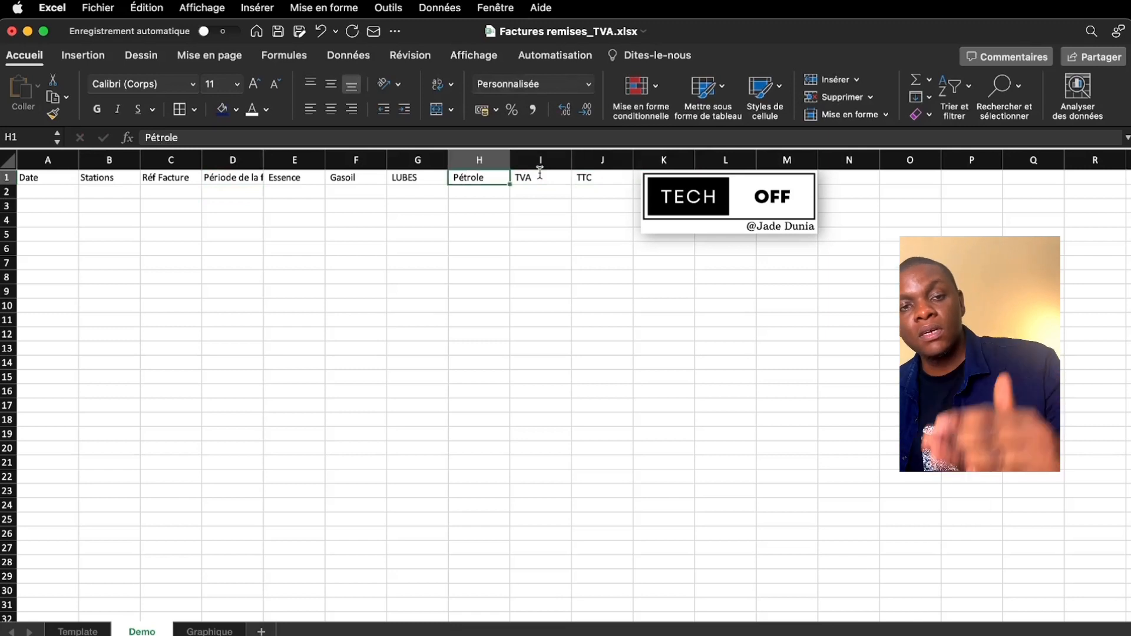
Fill row 2 with date 01/10/2013, station F/S 1ERE RUE, the invoice reference, period 2E Q SEPT 13, Essence 6463900 and Gasoil 3248750.
left_click(56, 196)
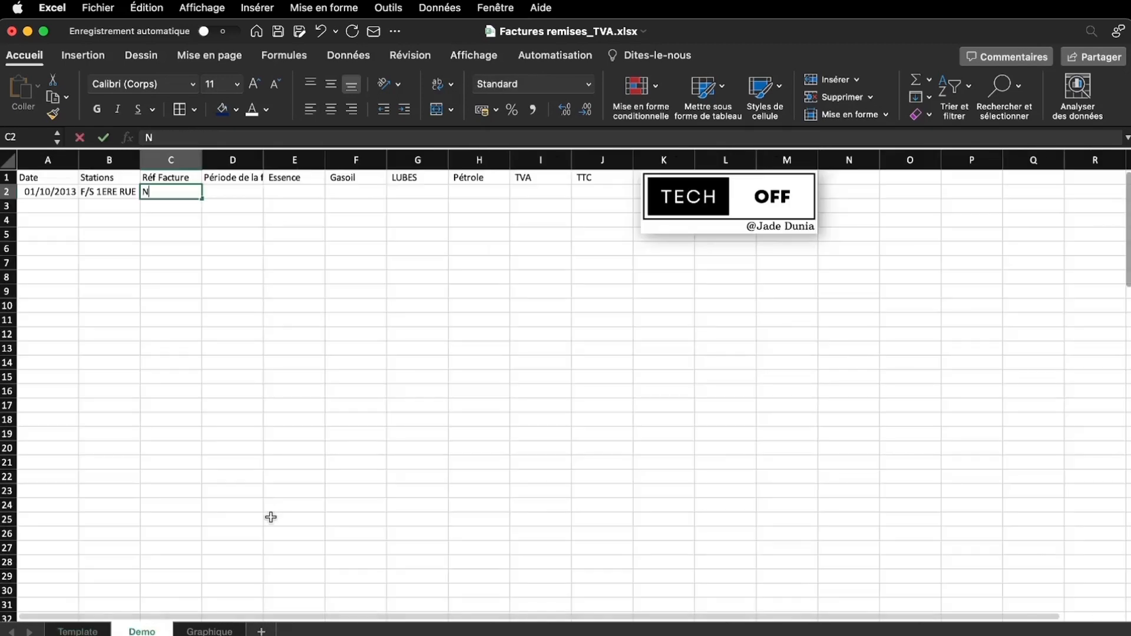
type("910/2013")
key("Tab")
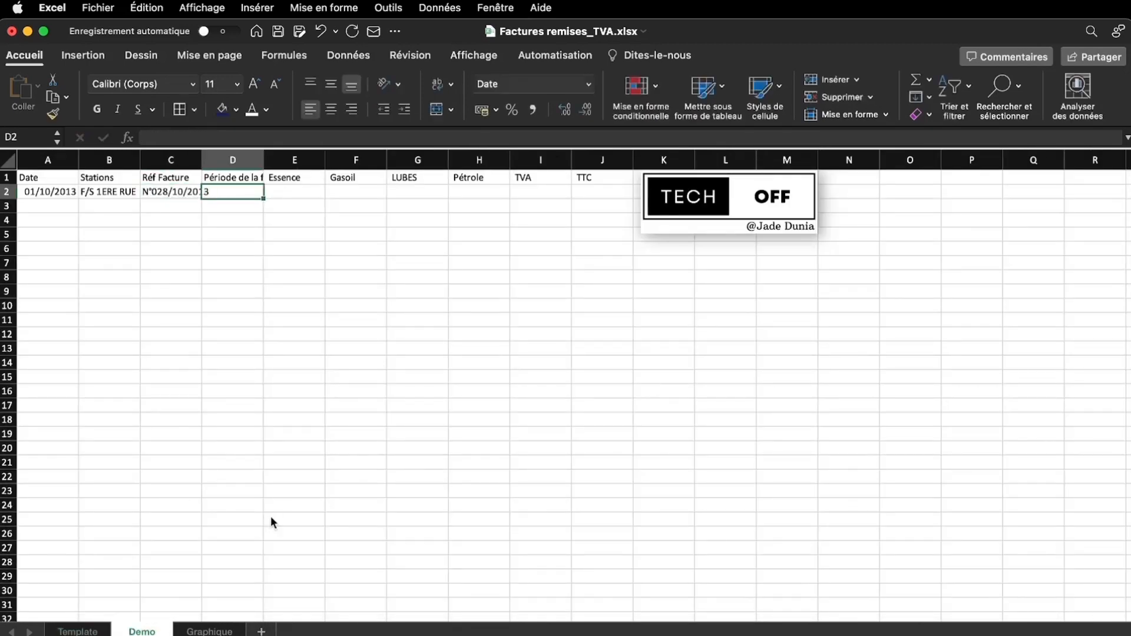
type("2E Q OCT 13")
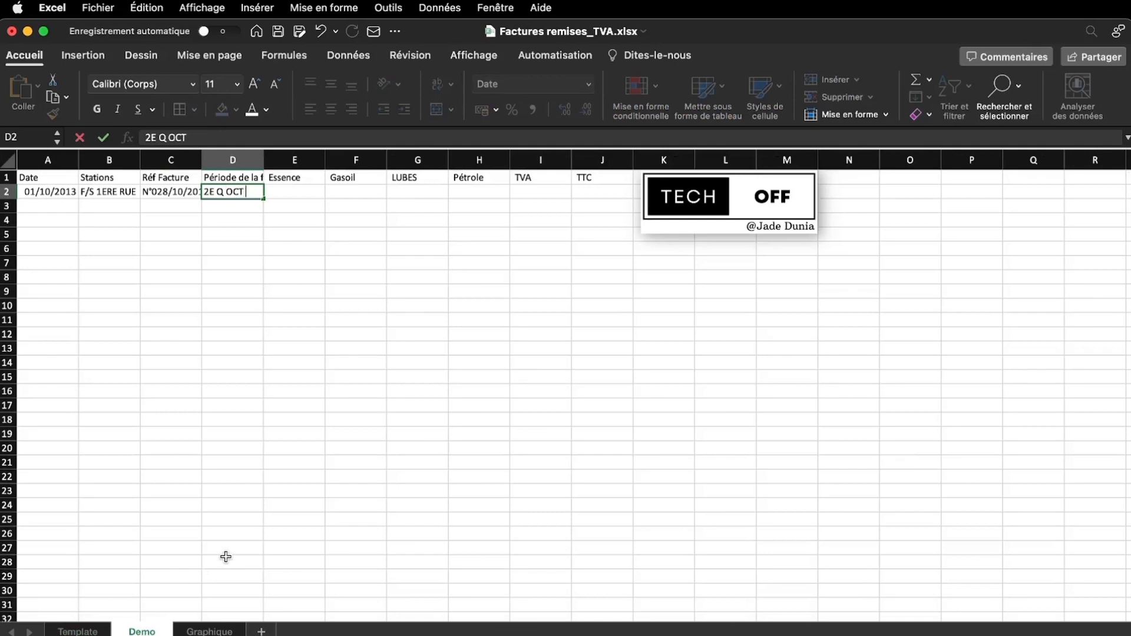
key("Tab")
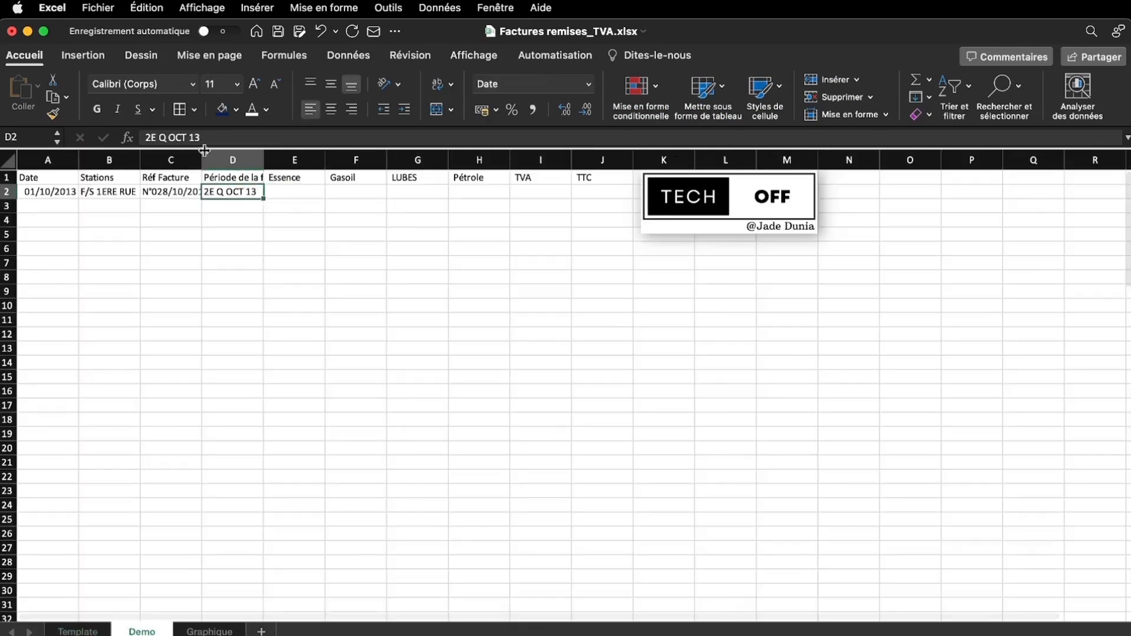
type("6463900")
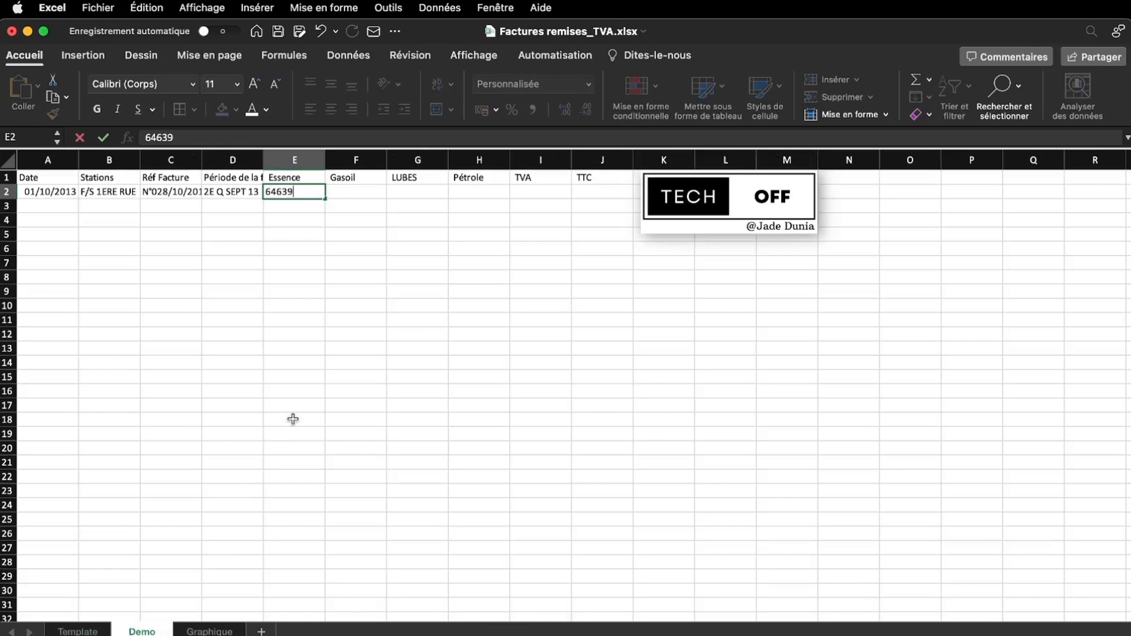
key("Tab")
type("3248750")
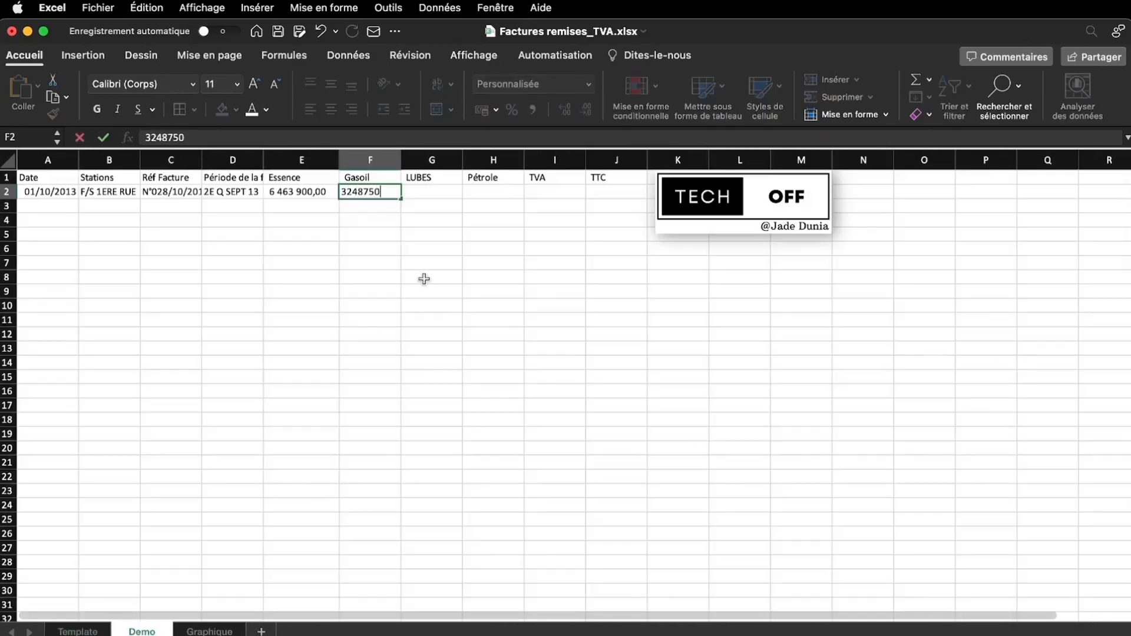
key("Tab")
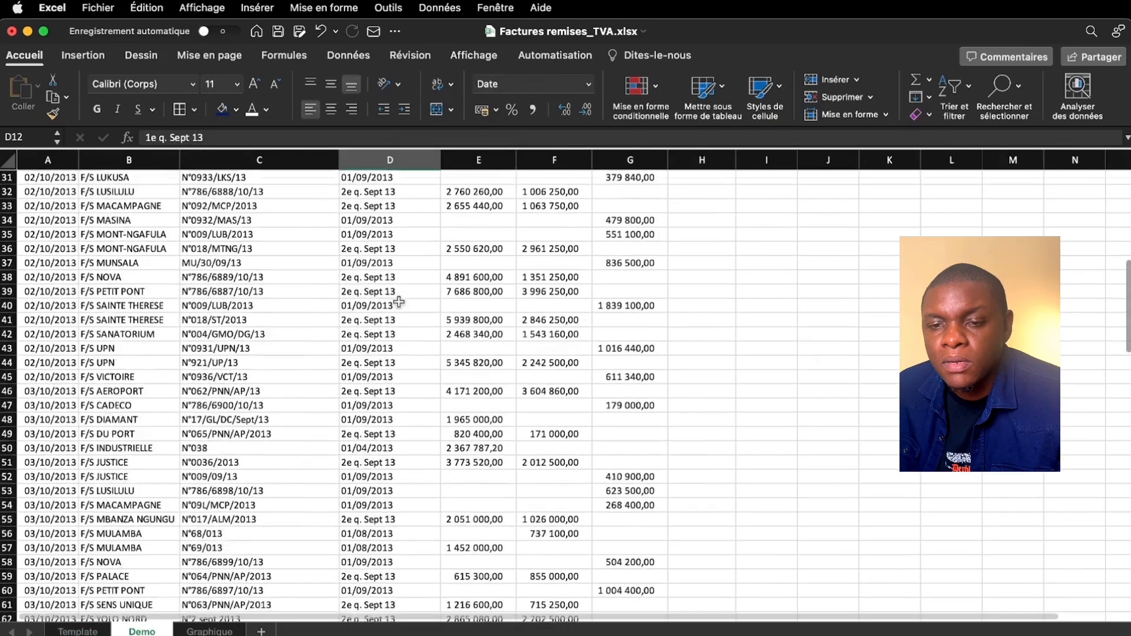
Apply all borders to the whole invoice table, from the header row through row 123 and columns A to J.
scroll(399, 302, "up", 10)
scroll(399, 301, "up", 1)
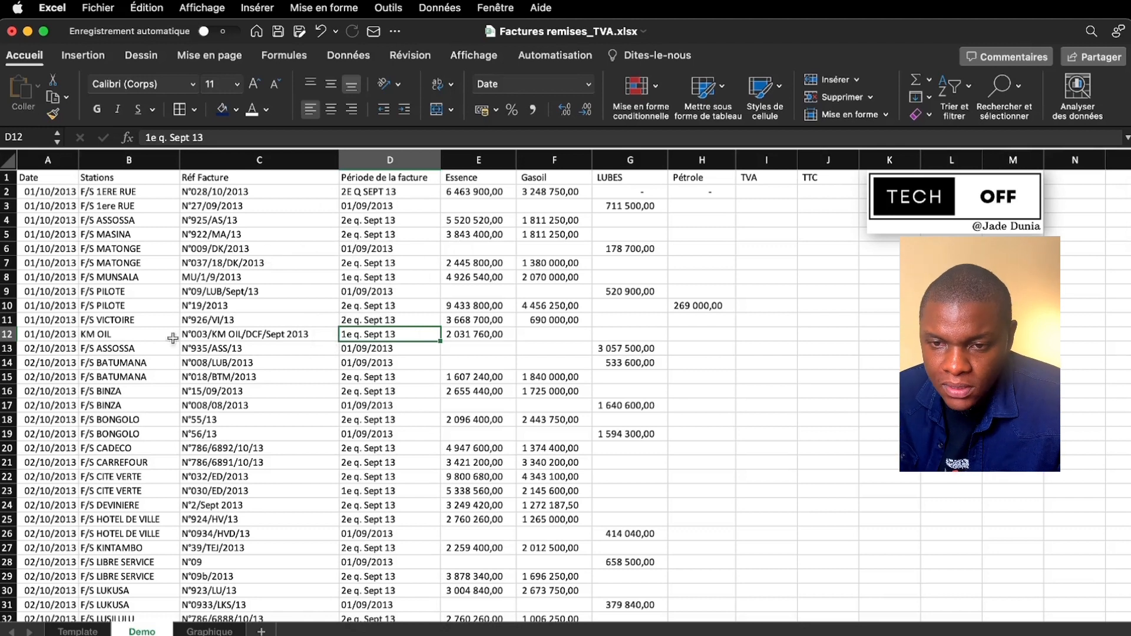
left_click_drag(28, 177, 697, 535)
scroll(464, 397, "up", 7)
scroll(463, 398, "up", 15)
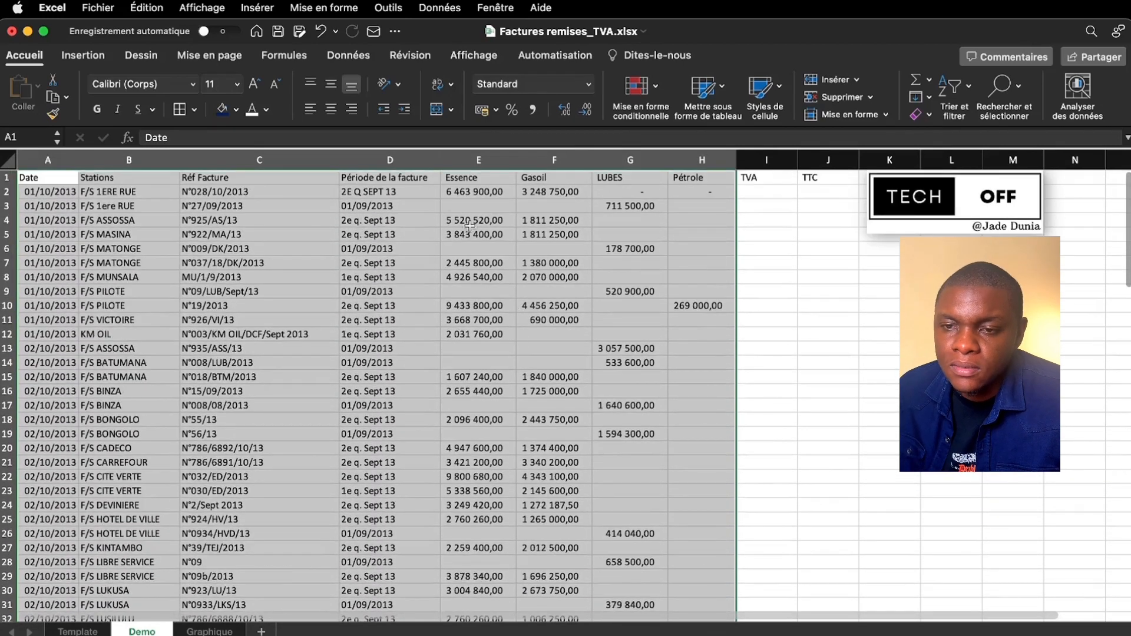
key("shift+Right")
key("shift+Right")
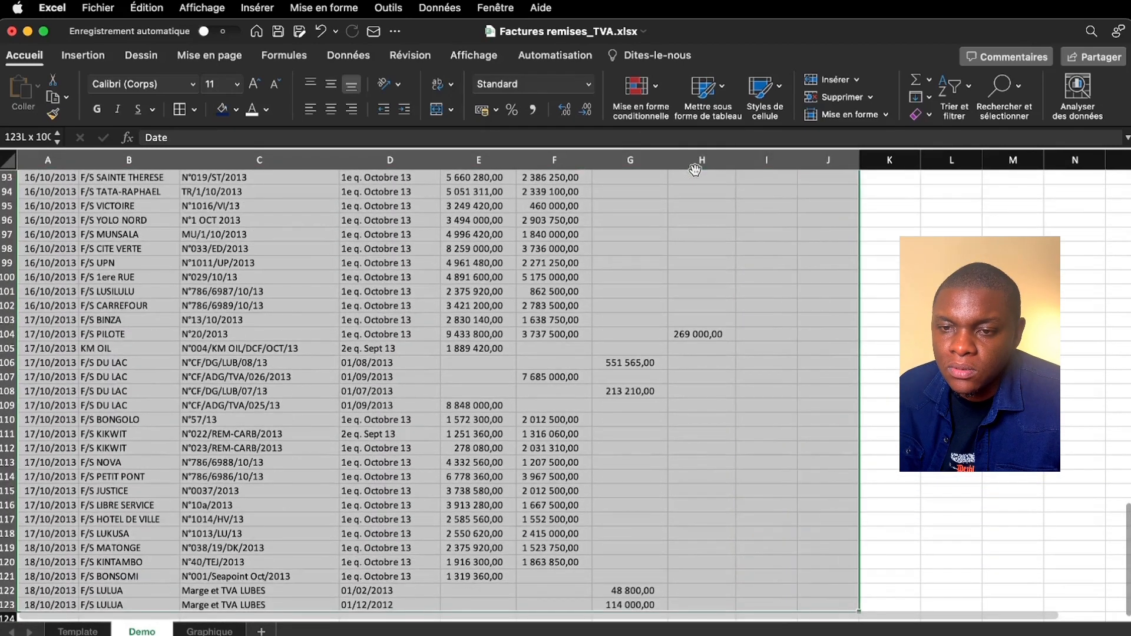
scroll(675, 188, "up", 18)
scroll(687, 294, "up", 1)
left_click(194, 109)
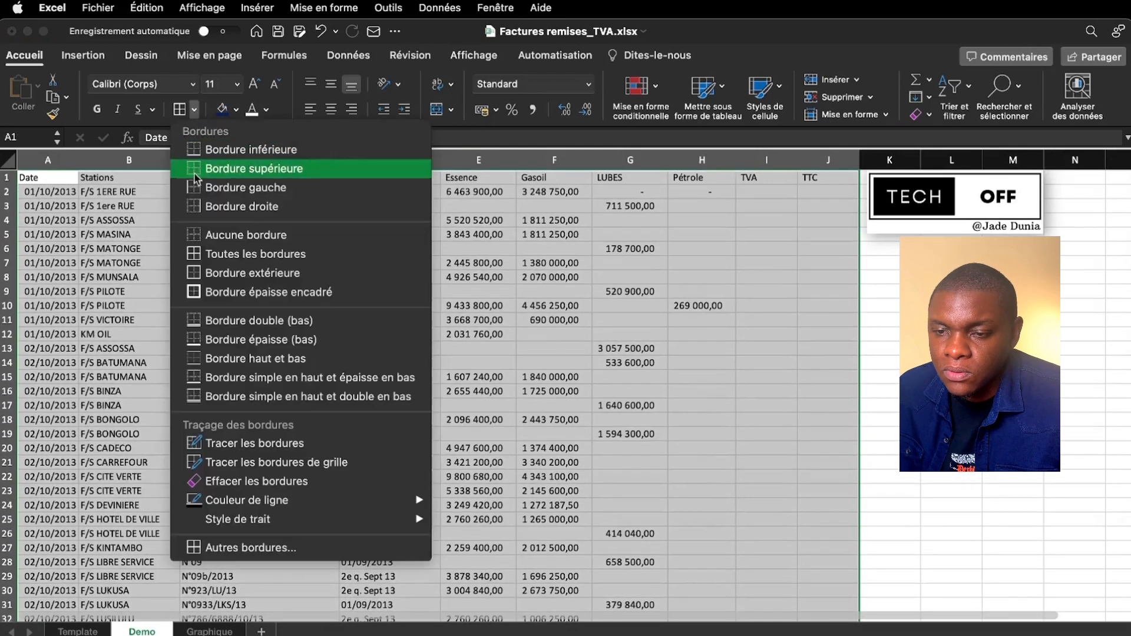
left_click(221, 254)
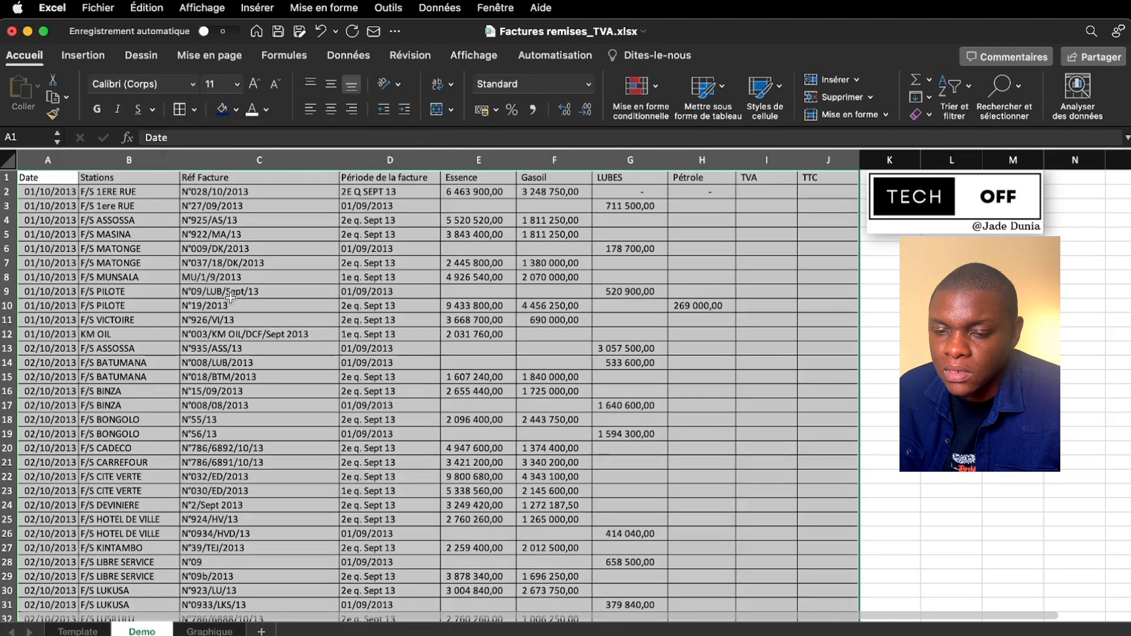
left_click(168, 220)
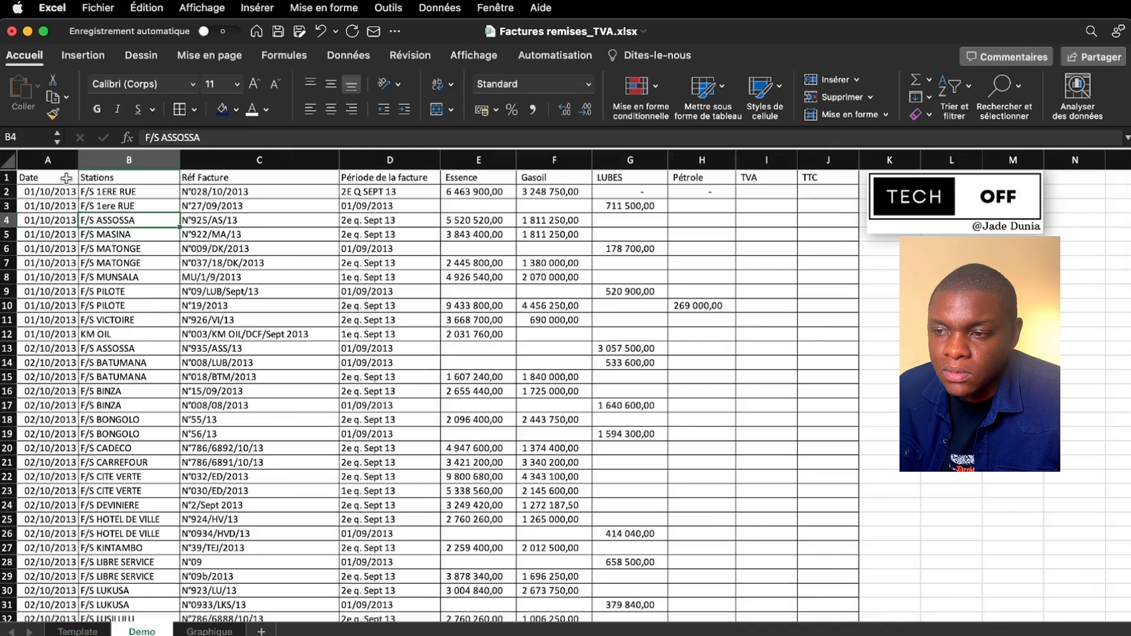
Format the header cells A1:J1 with bold white text on a dark blue fill.
left_click_drag(57, 177, 828, 177)
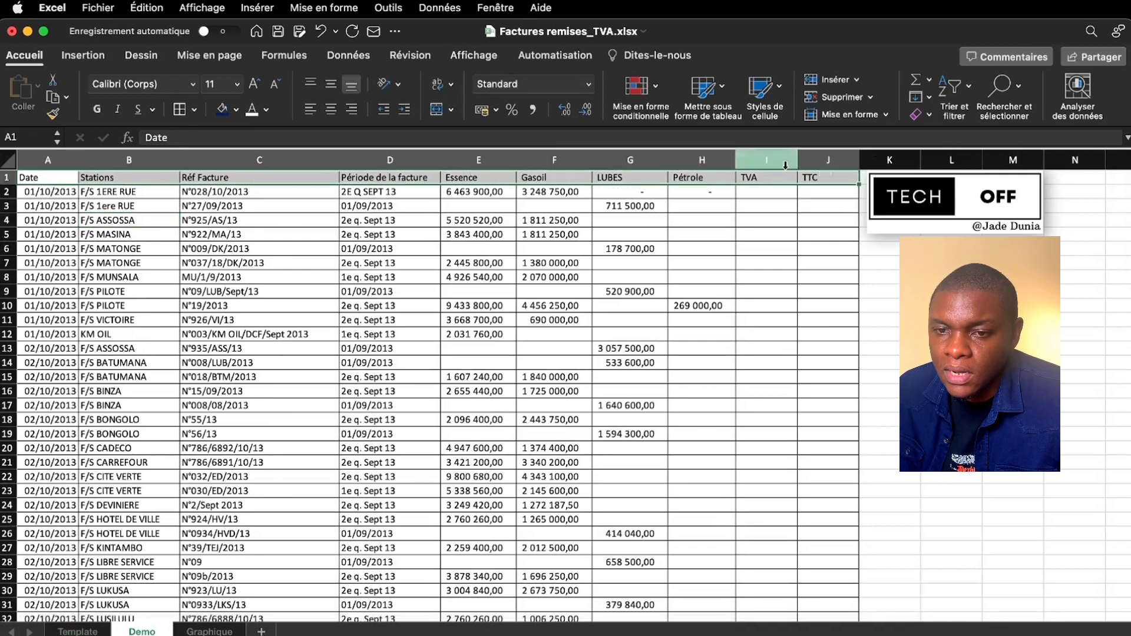
left_click(96, 110)
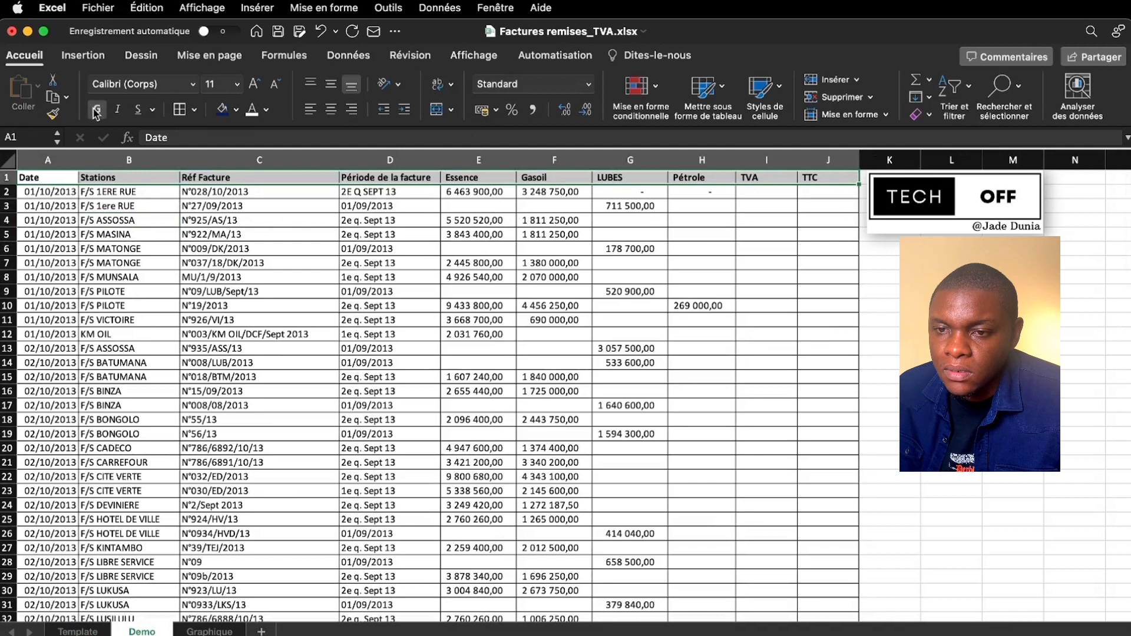
left_click(224, 109)
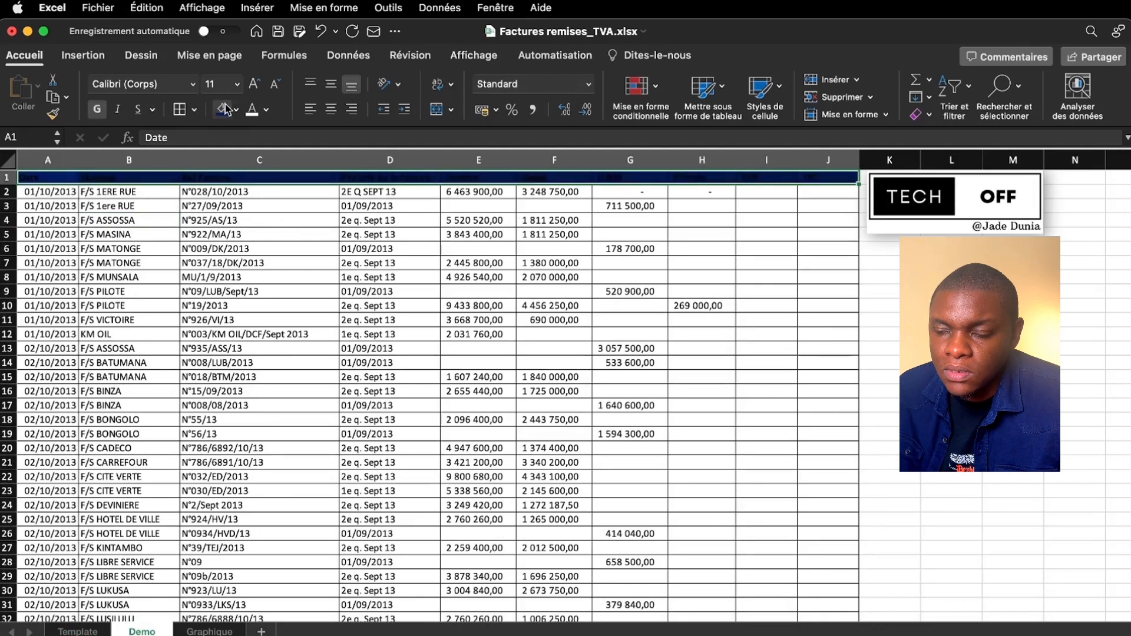
left_click(253, 112)
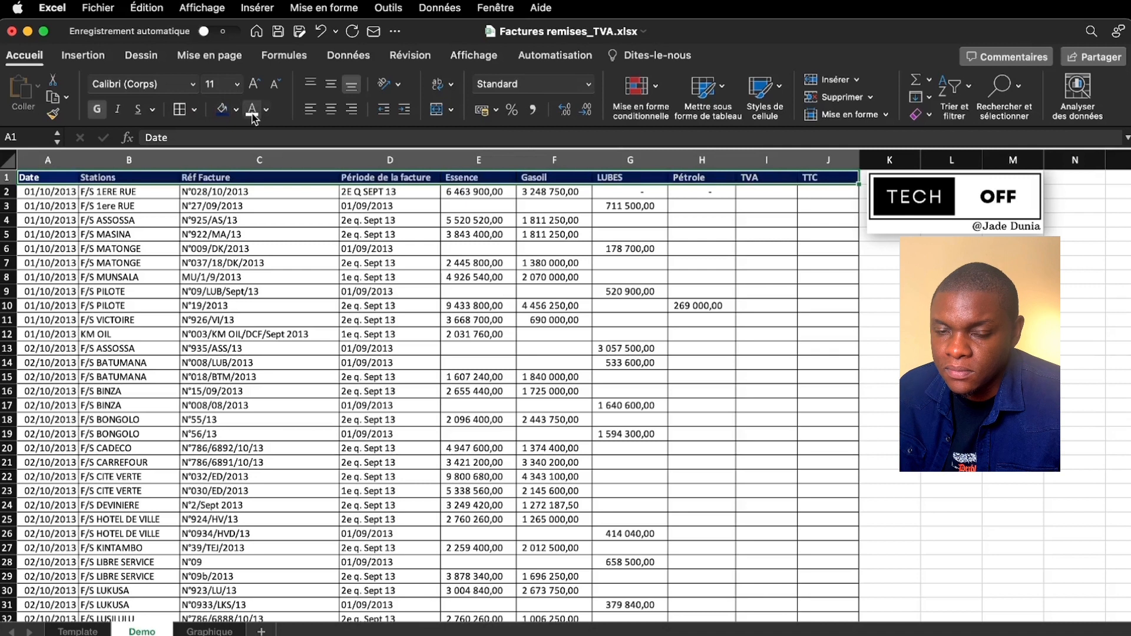
left_click(238, 246)
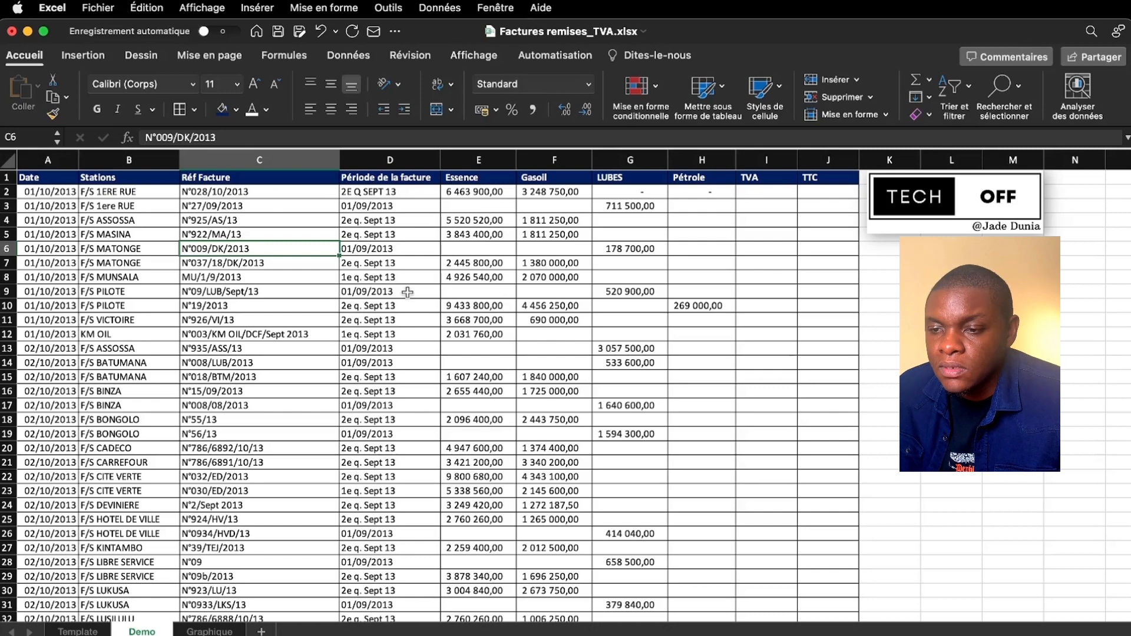
scroll(429, 289, "down", 20)
scroll(412, 289, "up", 15)
scroll(411, 291, "up", 10)
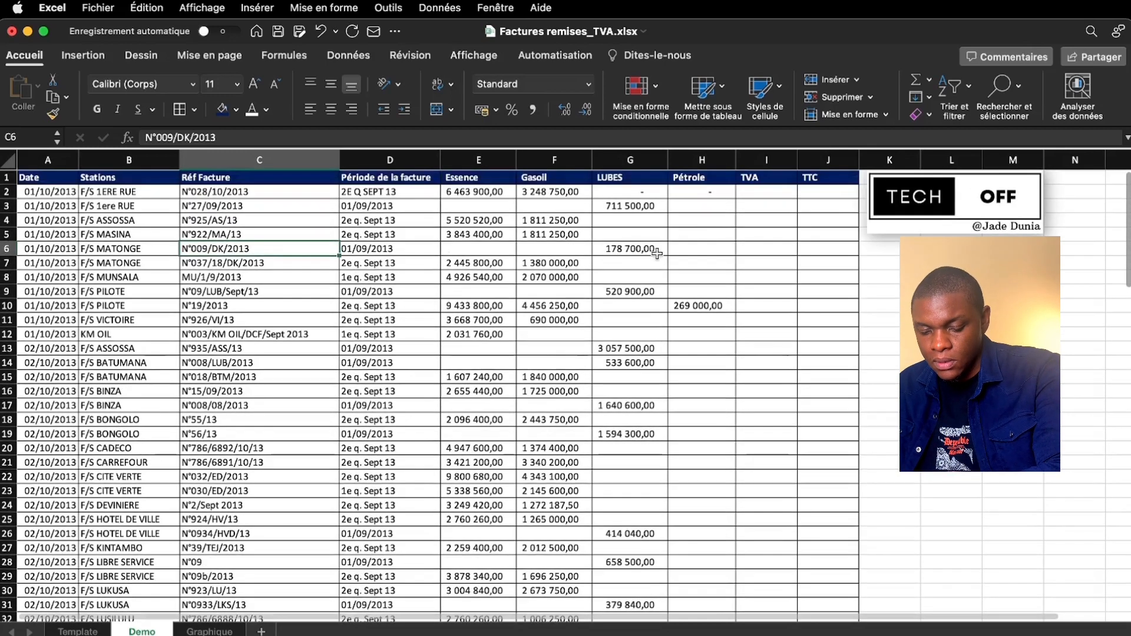
In I2 under TVA, enter the formula =(E2+F2+G2+H2)*16% to compute the tax on the four product amounts.
left_click_drag(766, 159, 817, 163)
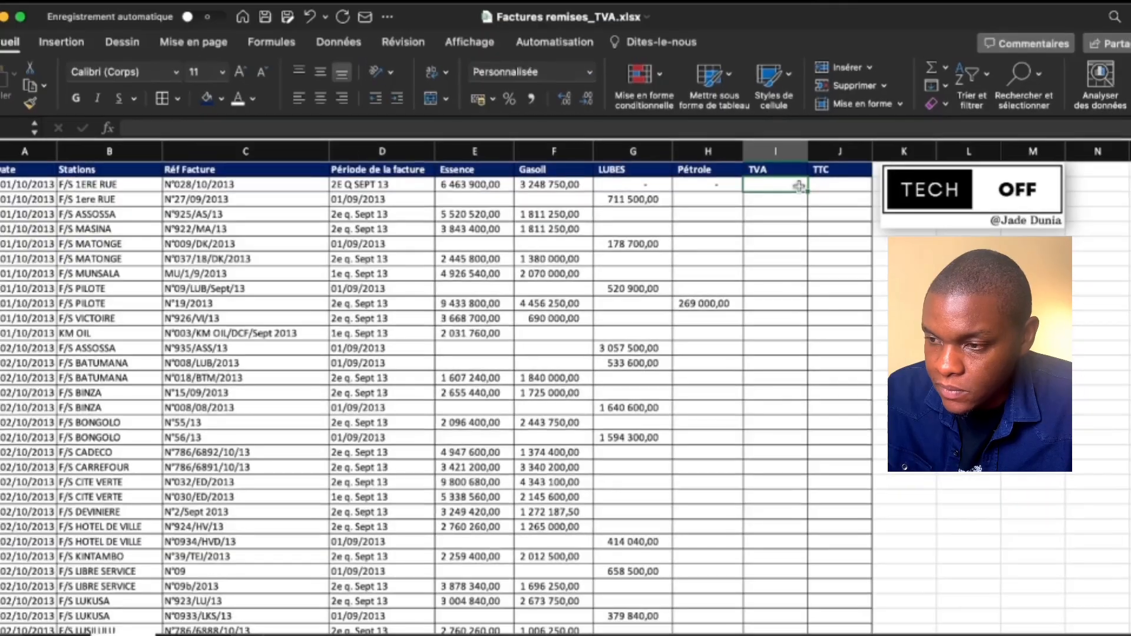
type("=(")
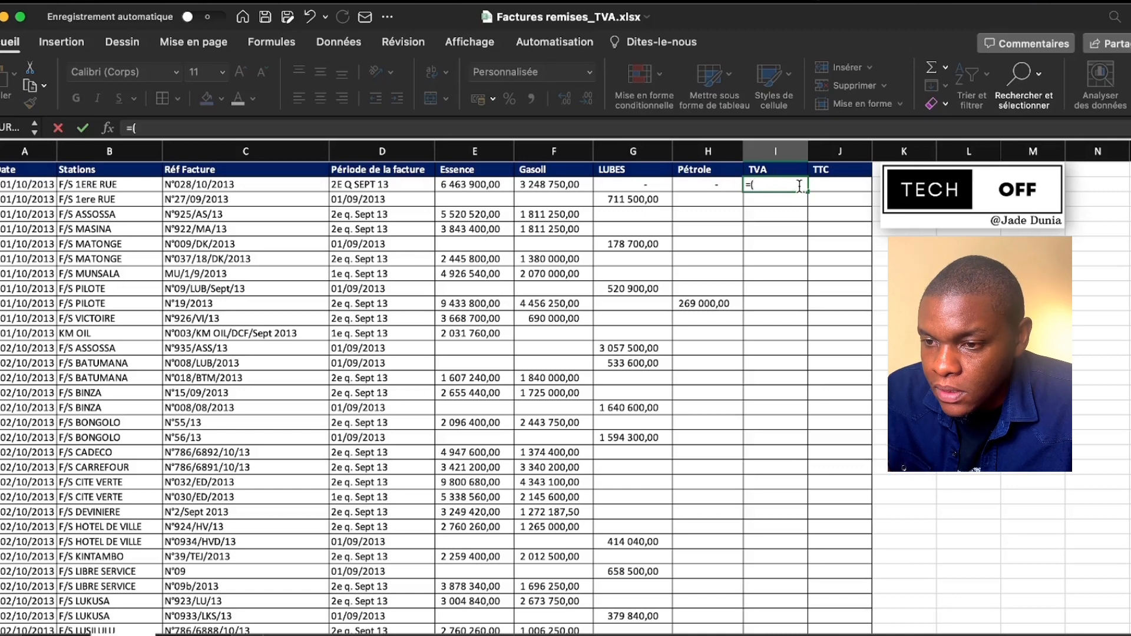
left_click(482, 186)
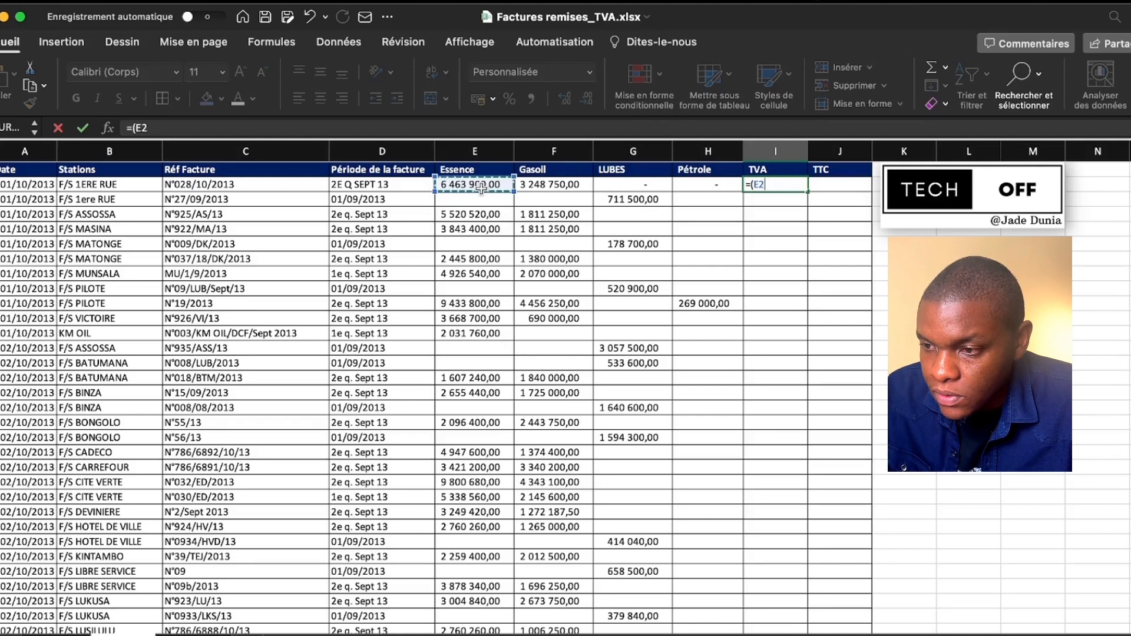
type("+")
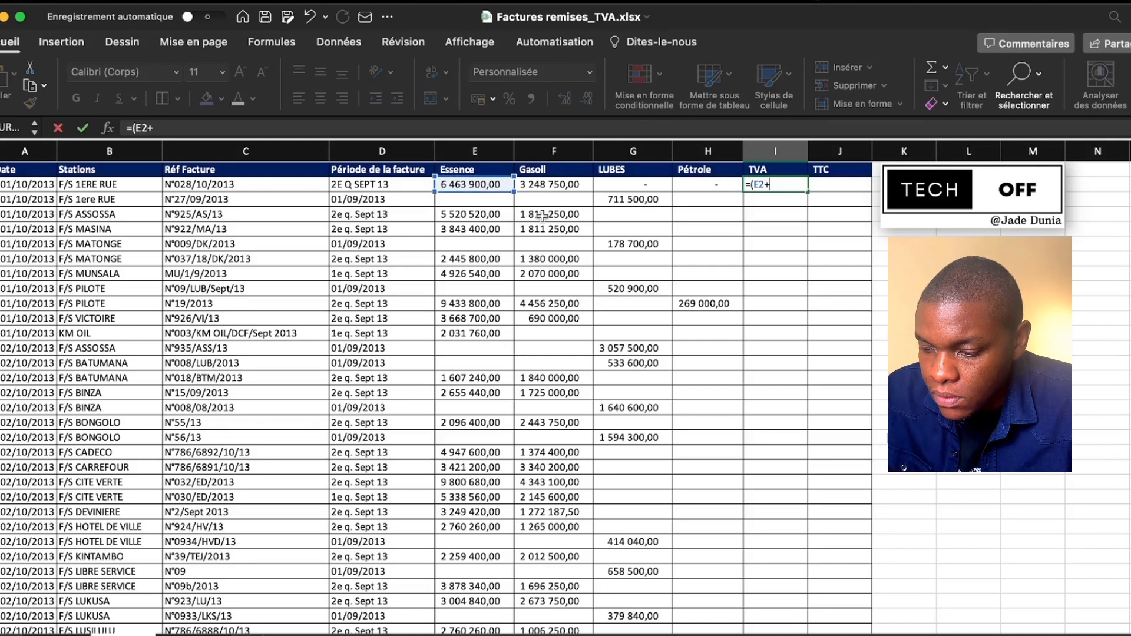
left_click(558, 187)
type("+")
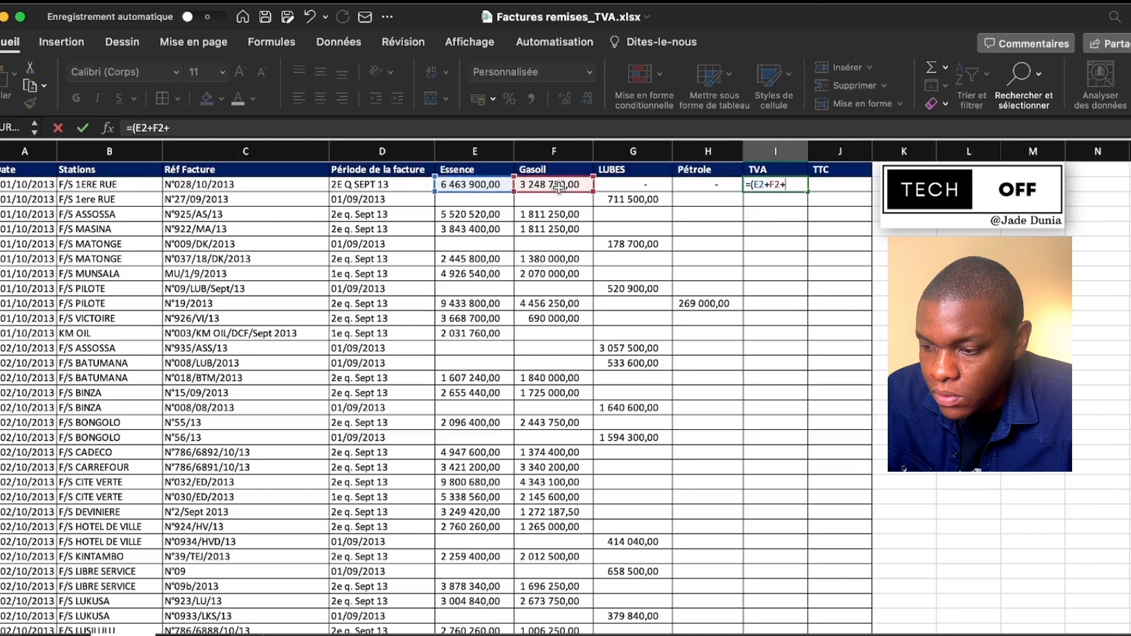
left_click(636, 184)
type("+")
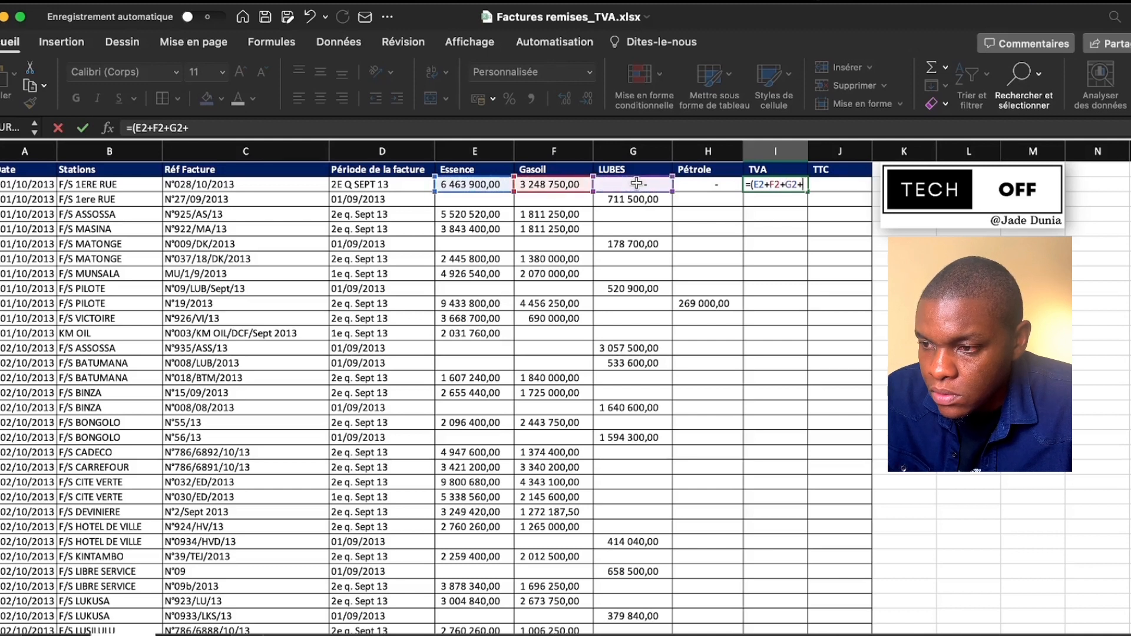
left_click(698, 189)
type(")*16%")
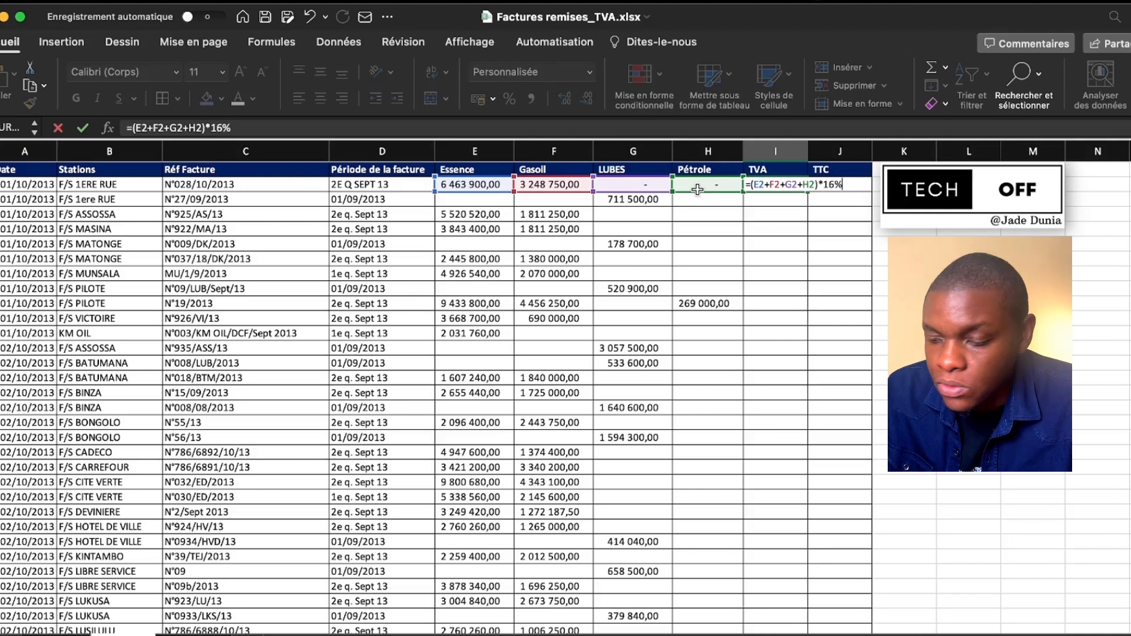
key("Return")
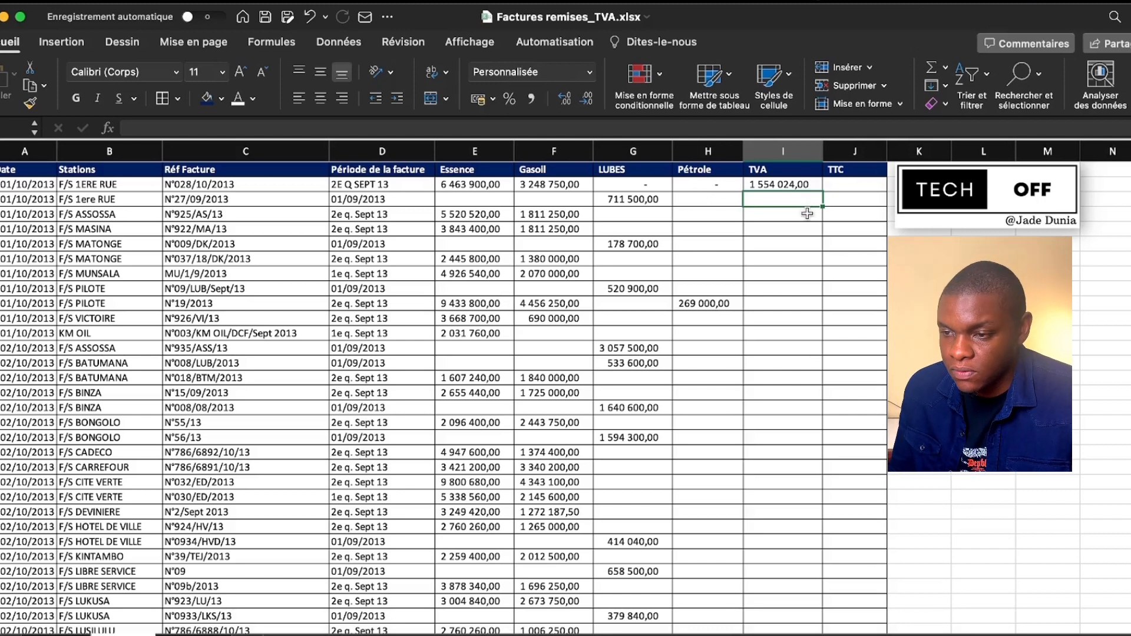
Fill the TVA formula from I2 down the rest of the table's rows.
left_click(797, 186)
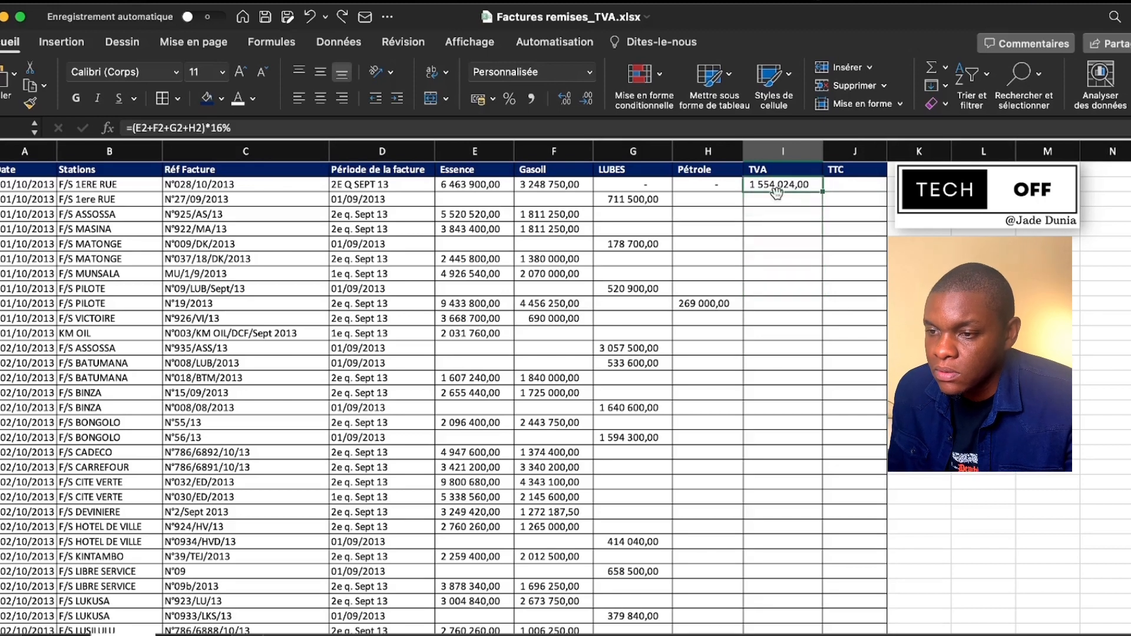
double_click(822, 191)
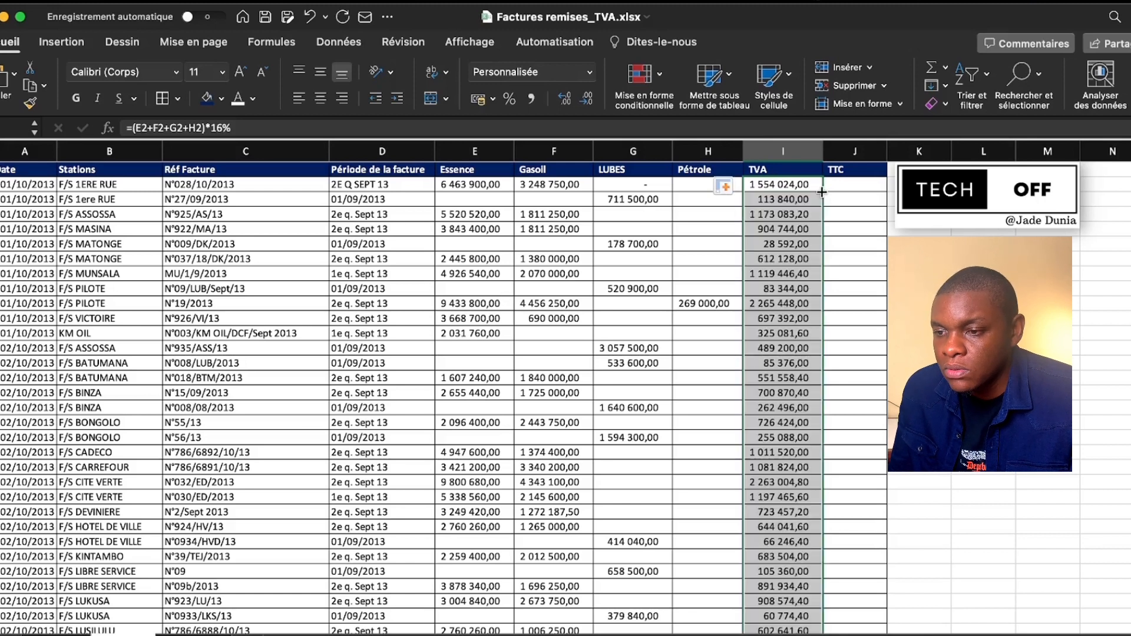
left_click(795, 236)
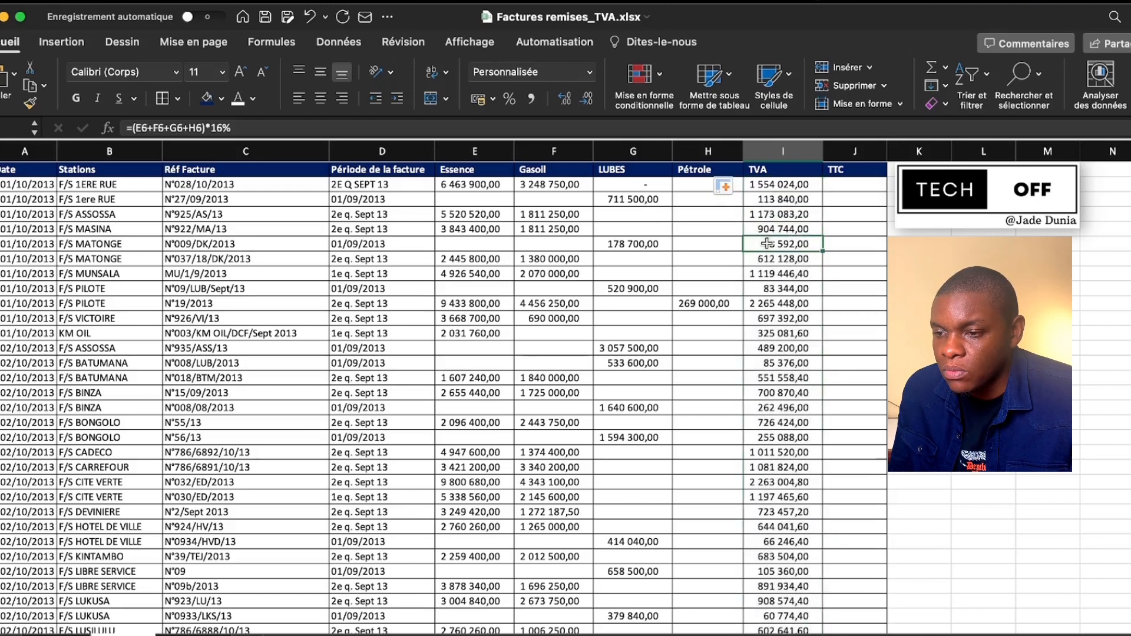
Check the TVA formula in I6 and review the filled values down the TVA column.
left_click(766, 124)
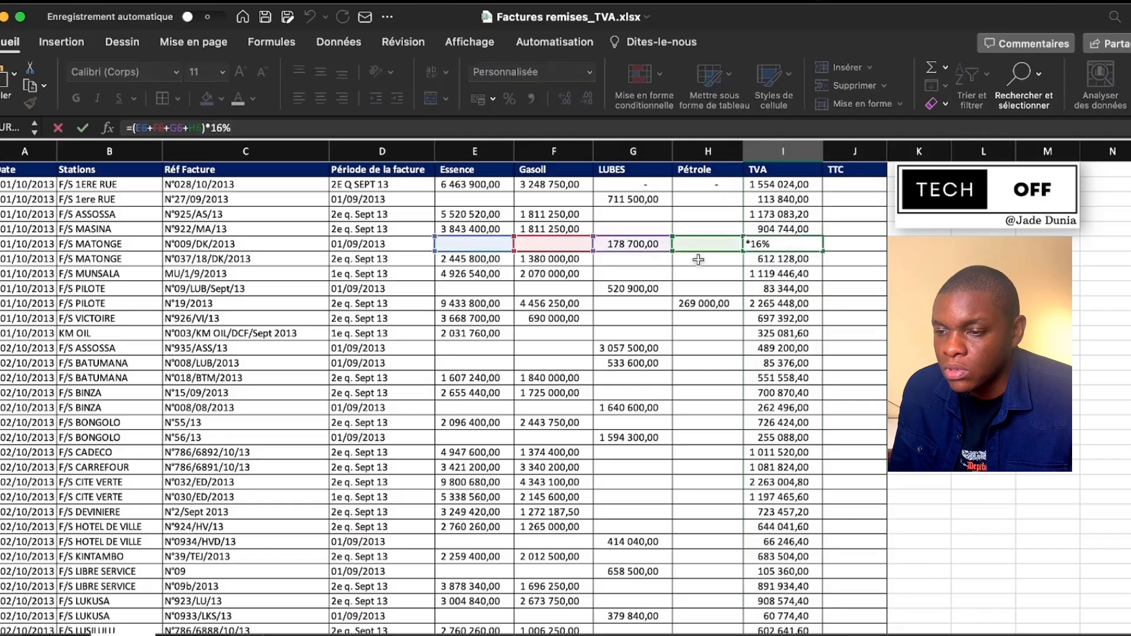
left_click(771, 277)
scroll(771, 277, "down", 20)
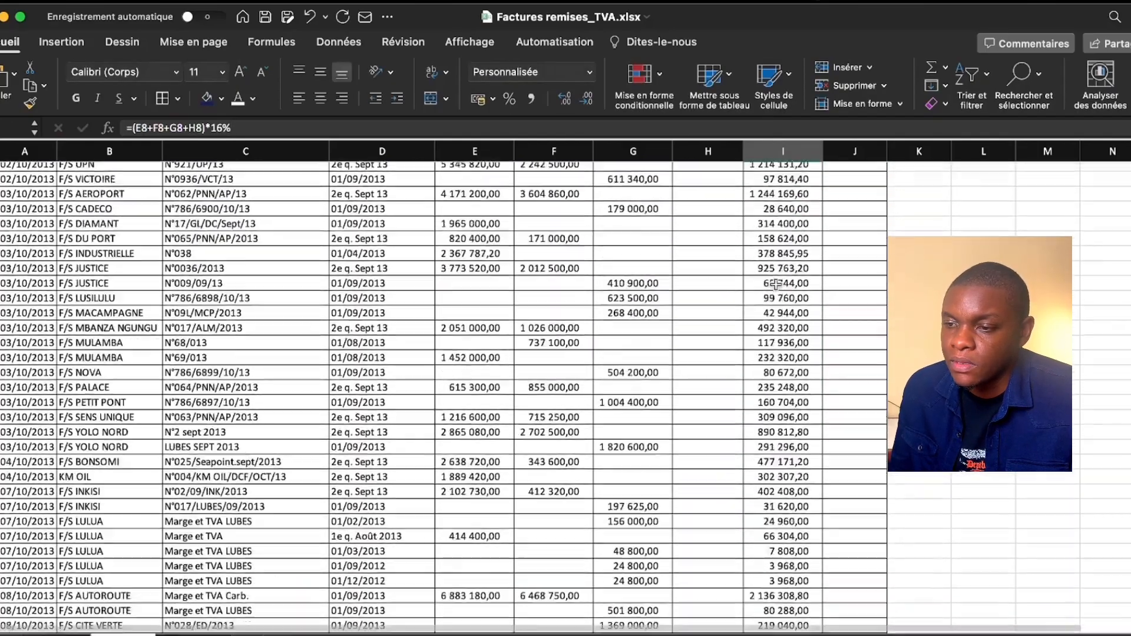
scroll(780, 287, "up", 20)
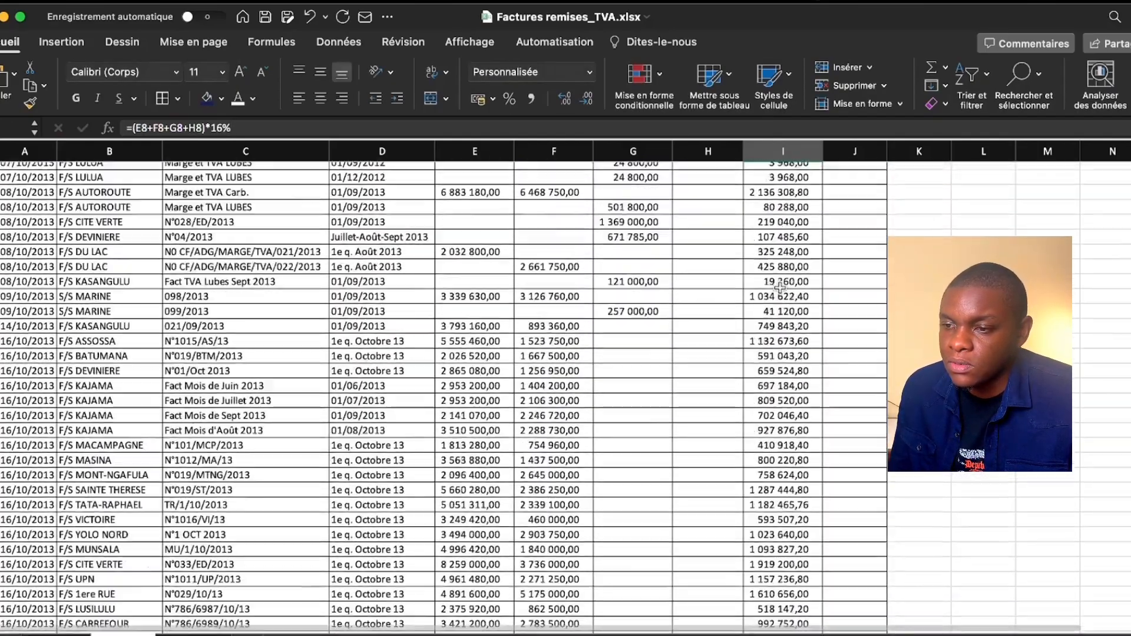
scroll(779, 287, "up", 10)
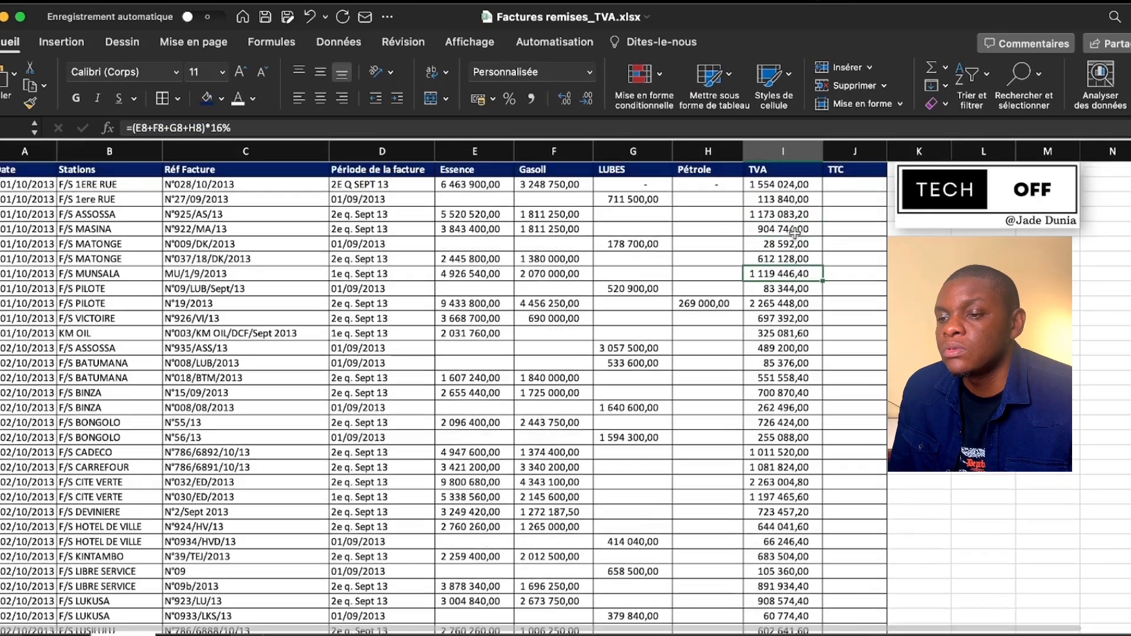
In J2 under TTC, enter the formula =SOMME(E2:I2) to add the four product amounts and the TVA.
left_click(826, 185)
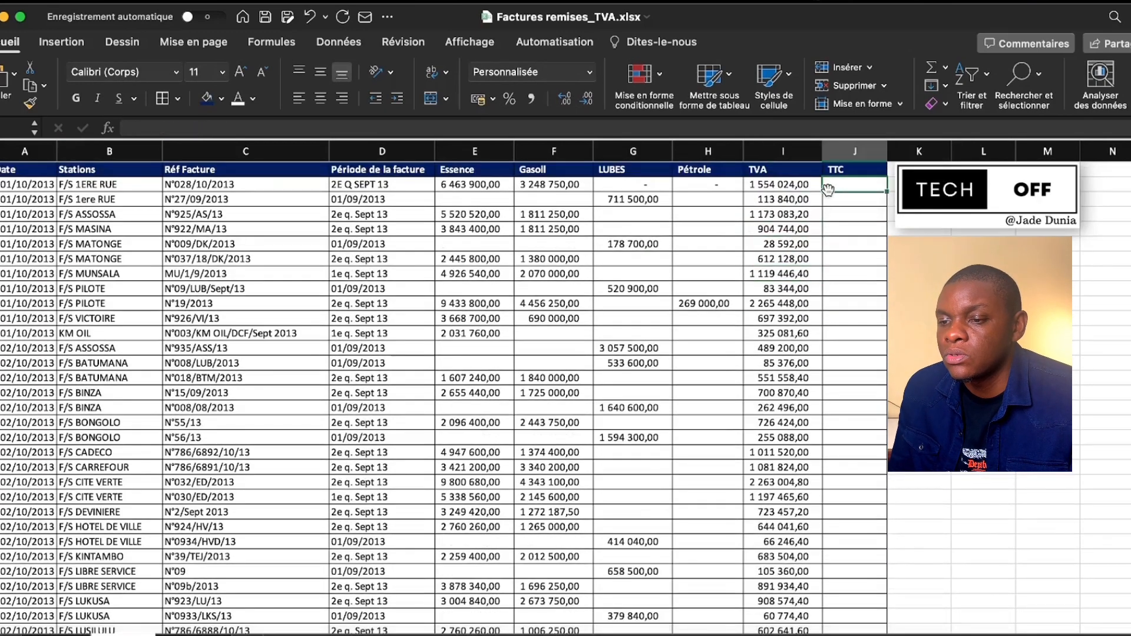
left_click(773, 186)
left_click_drag(710, 185, 488, 188)
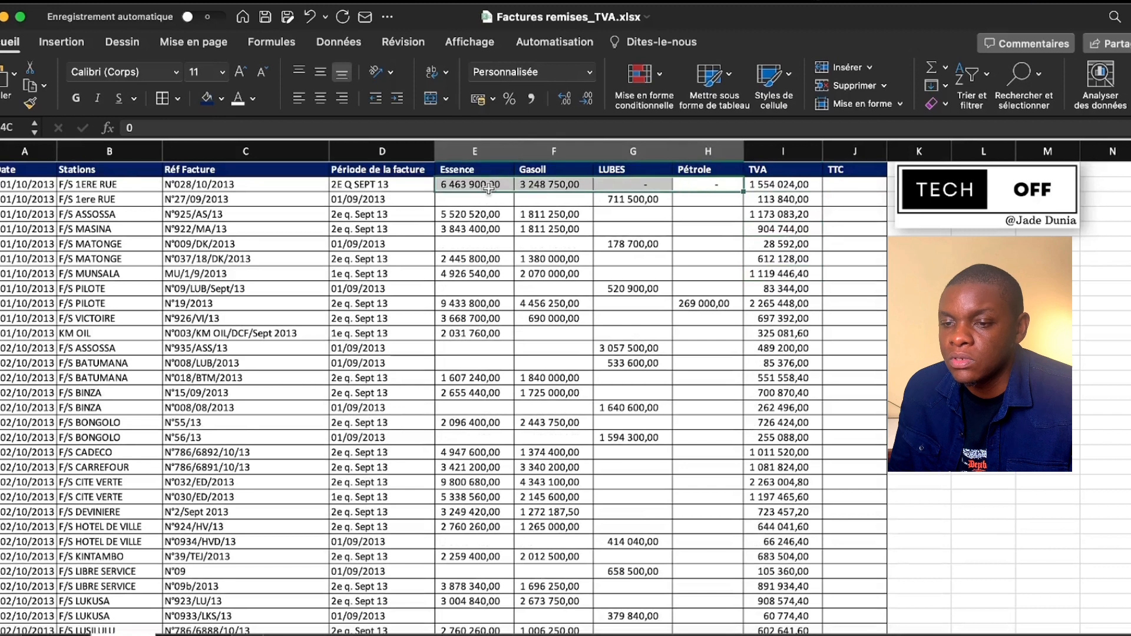
left_click(843, 185)
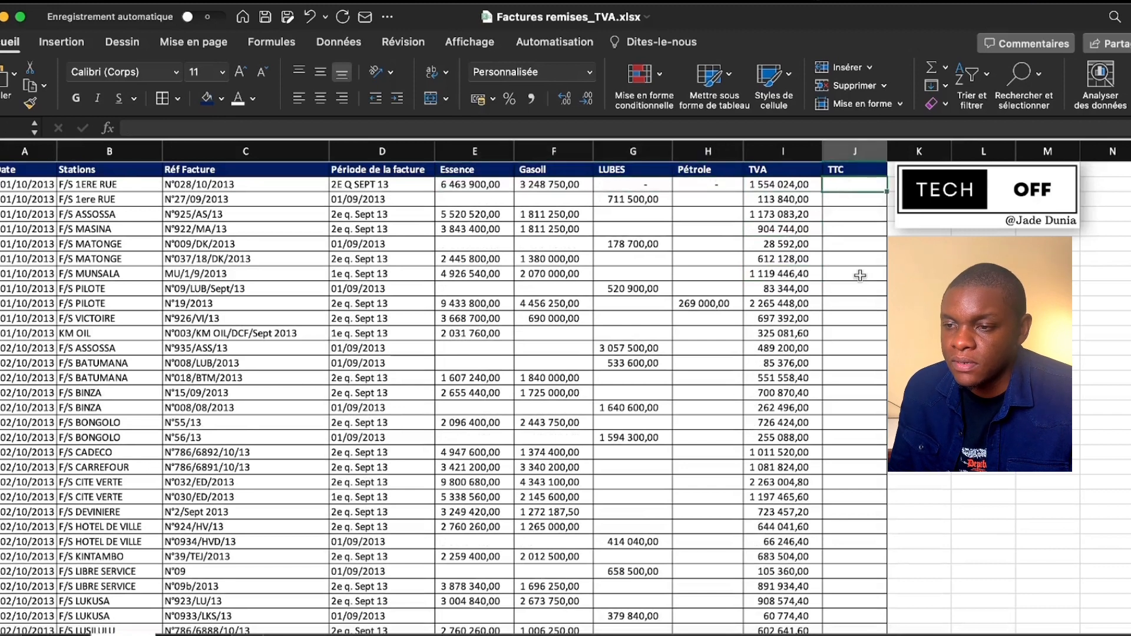
type("=")
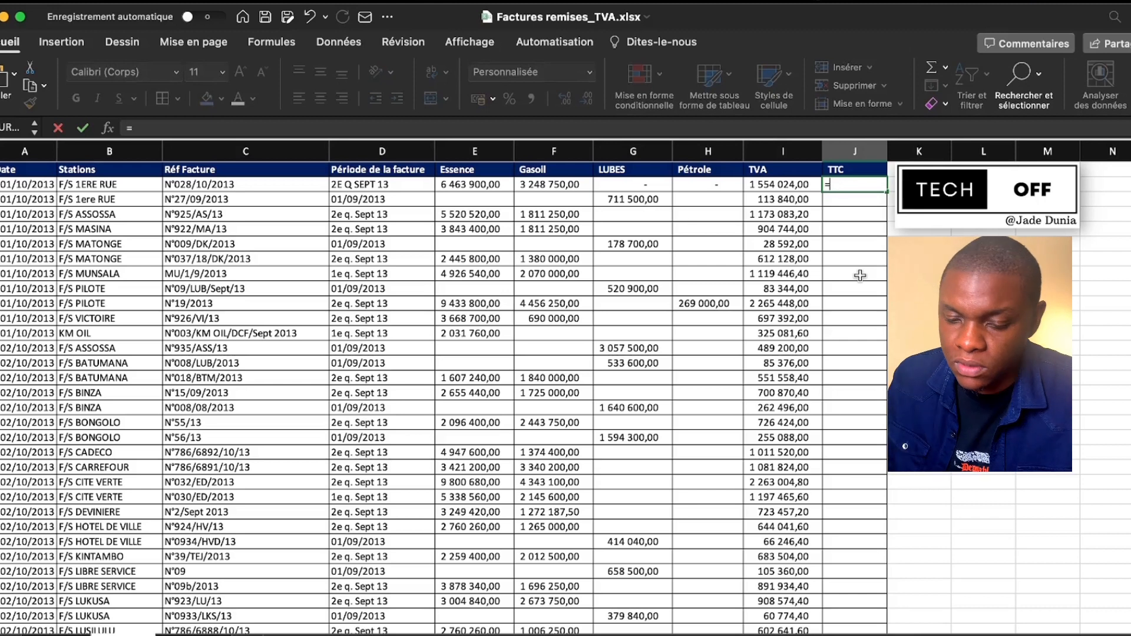
type("s")
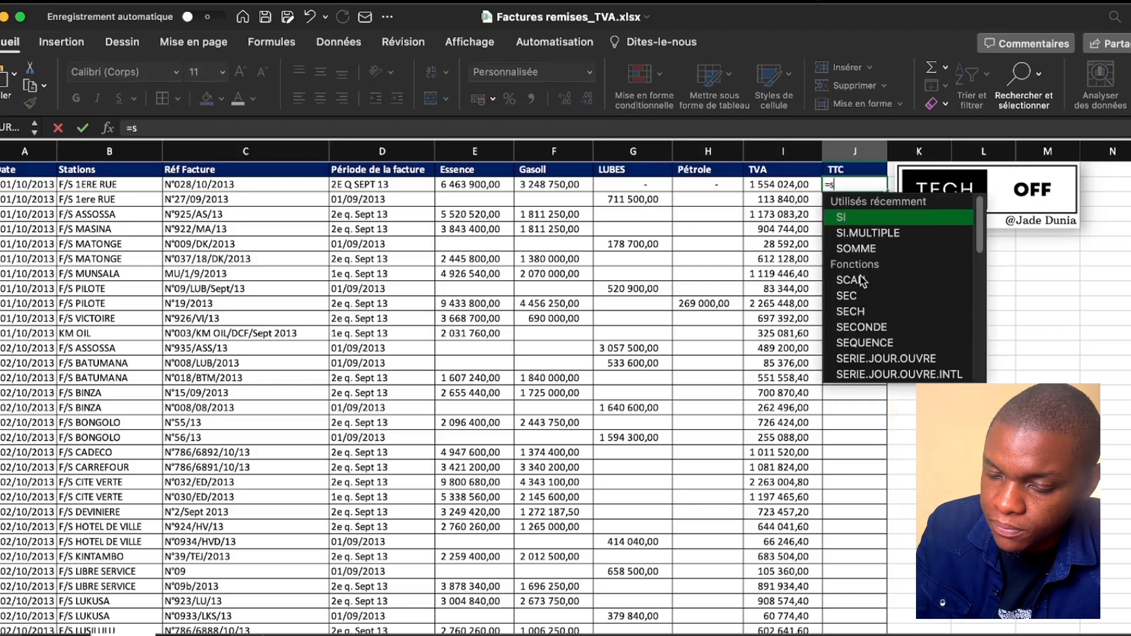
type("omme")
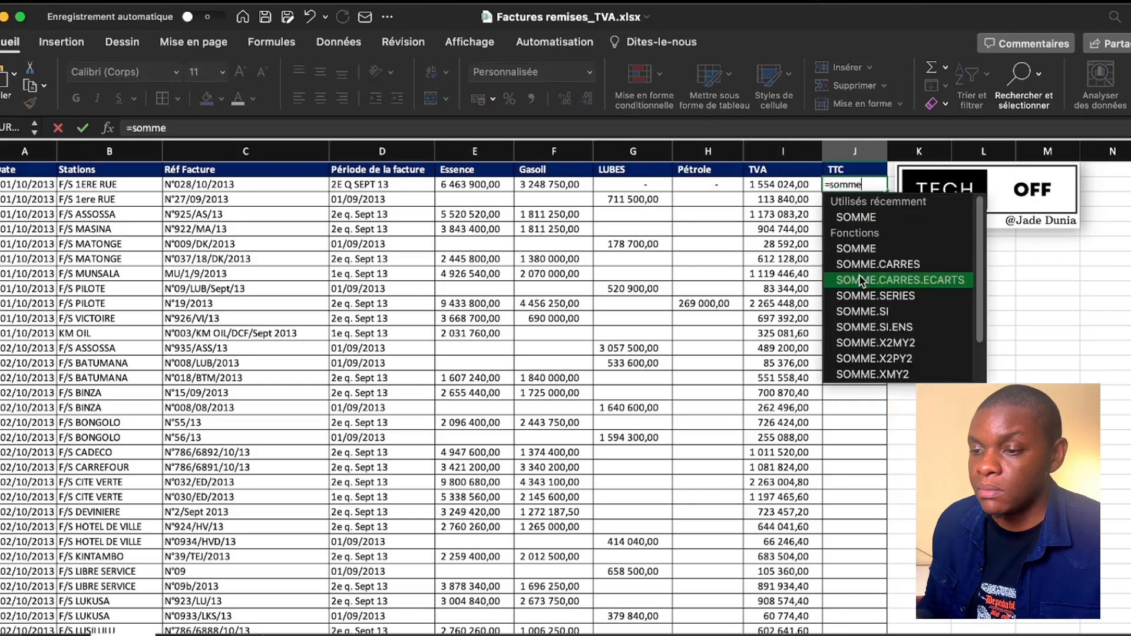
double_click(872, 246)
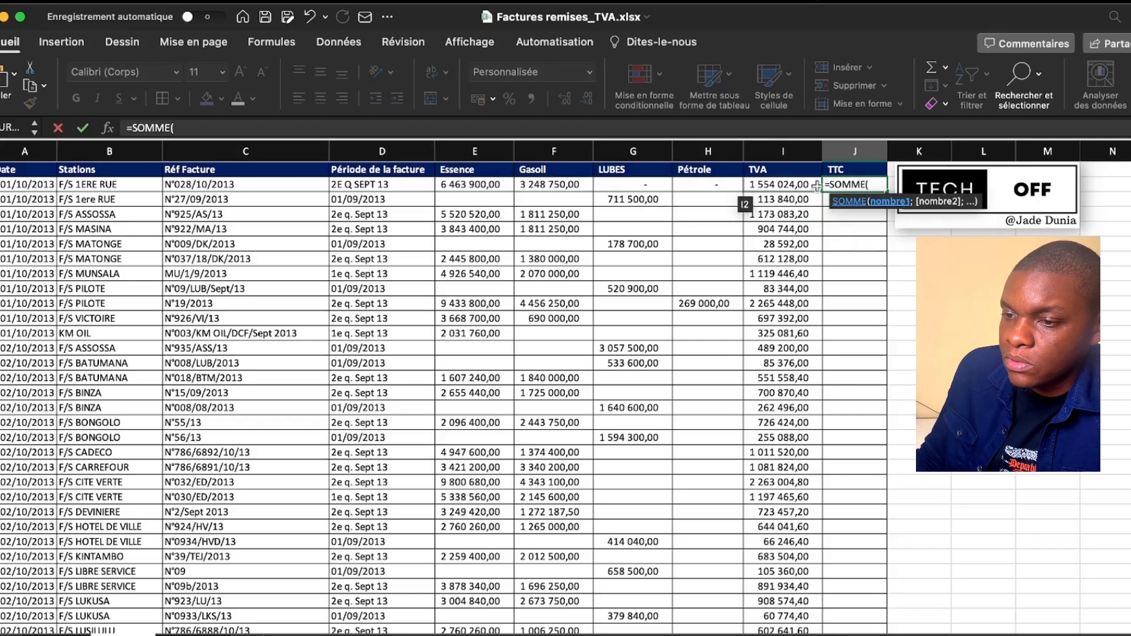
left_click_drag(492, 185, 782, 186)
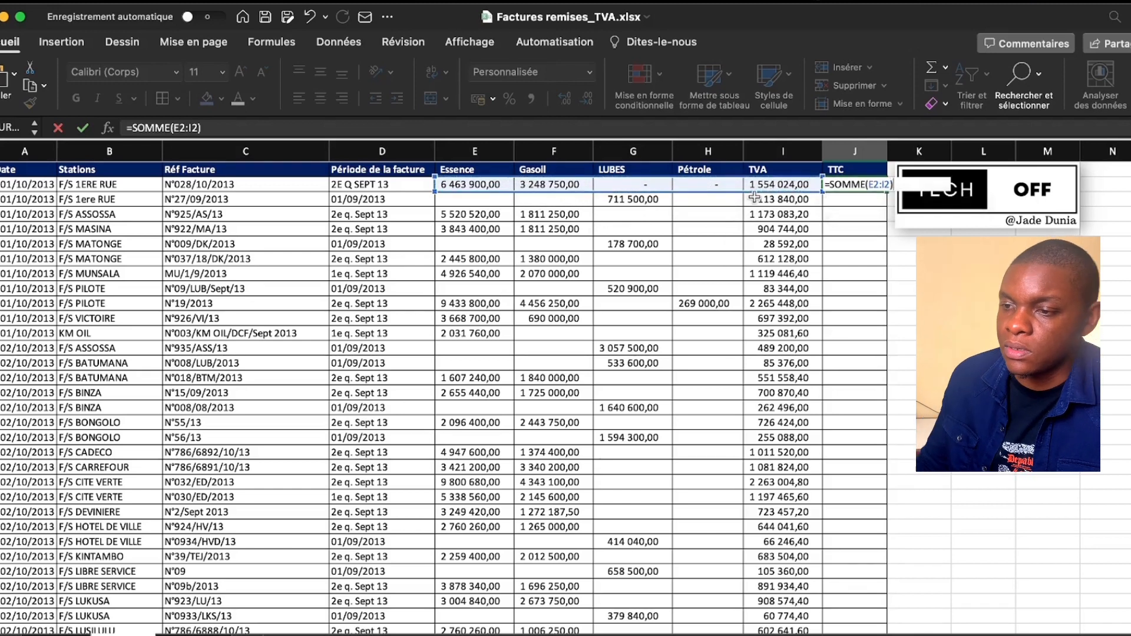
key("Return")
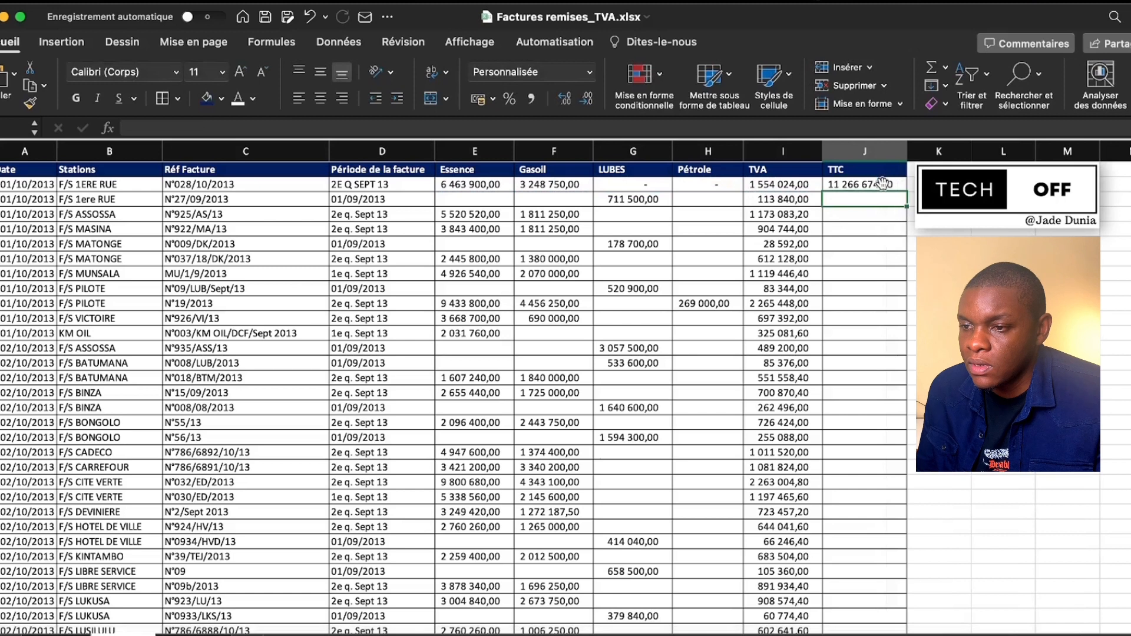
Check the SOMME formula in J2 and fill it down the rest of the TTC column.
left_click(883, 184)
double_click(882, 185)
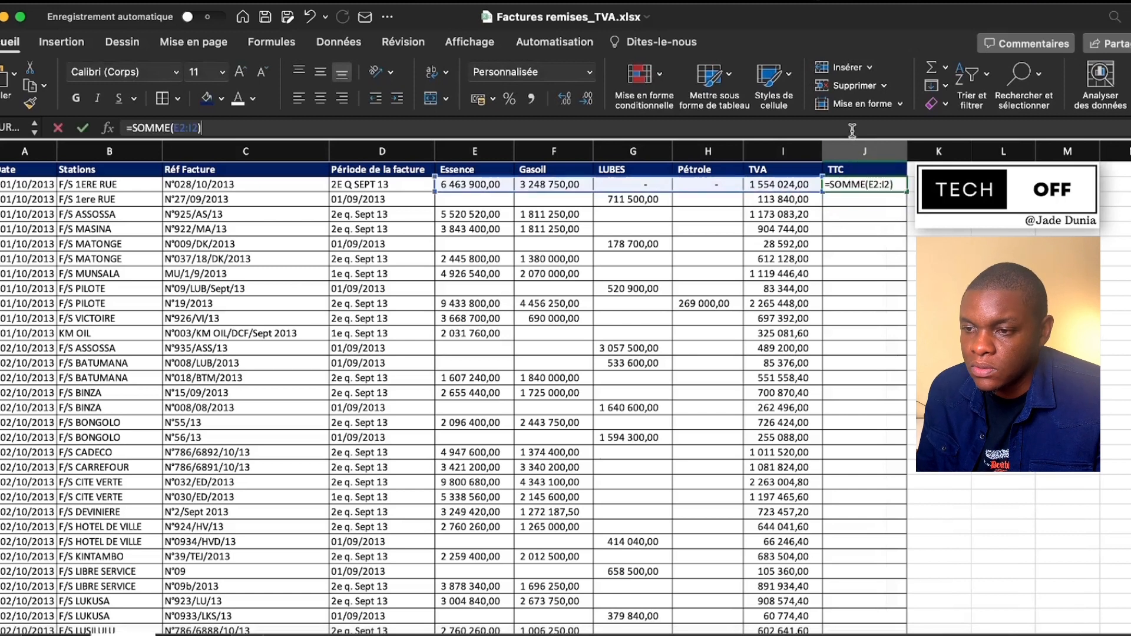
left_click(881, 185)
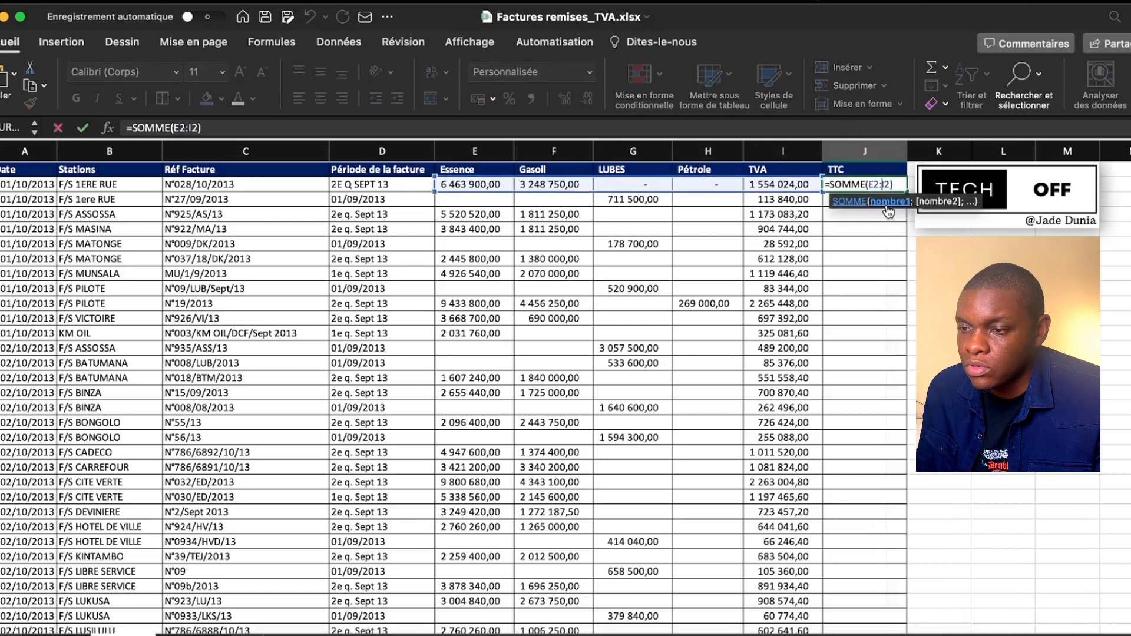
left_click(884, 228)
key("Escape")
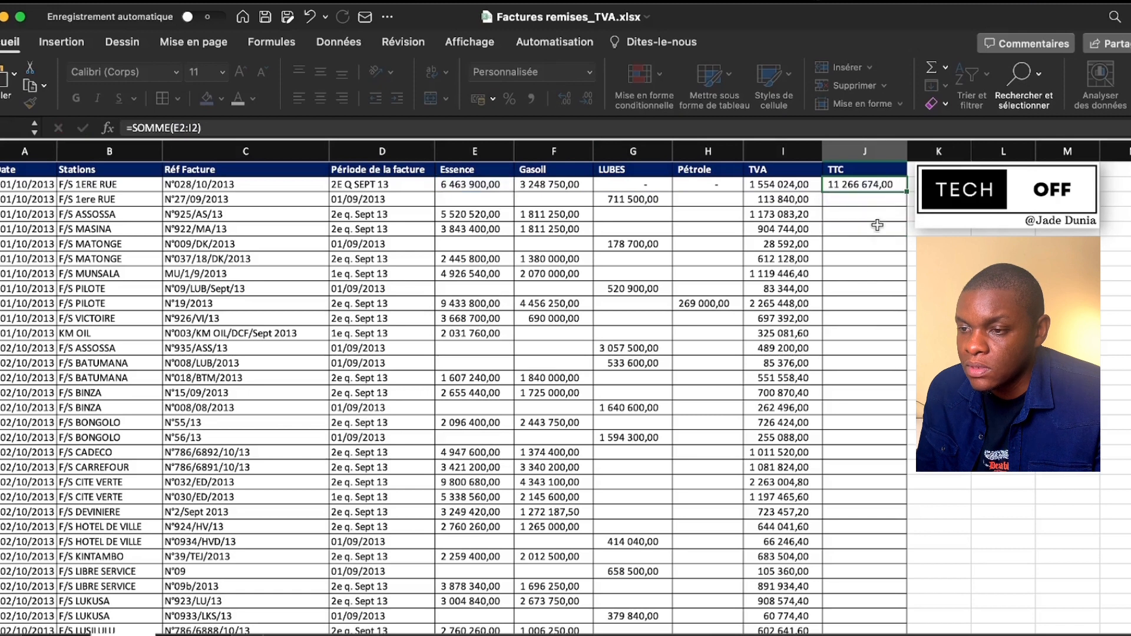
double_click(906, 190)
Review the filled TTC and TVA columns and the empty cells beneath the amount columns at the table's end.
left_click(882, 246)
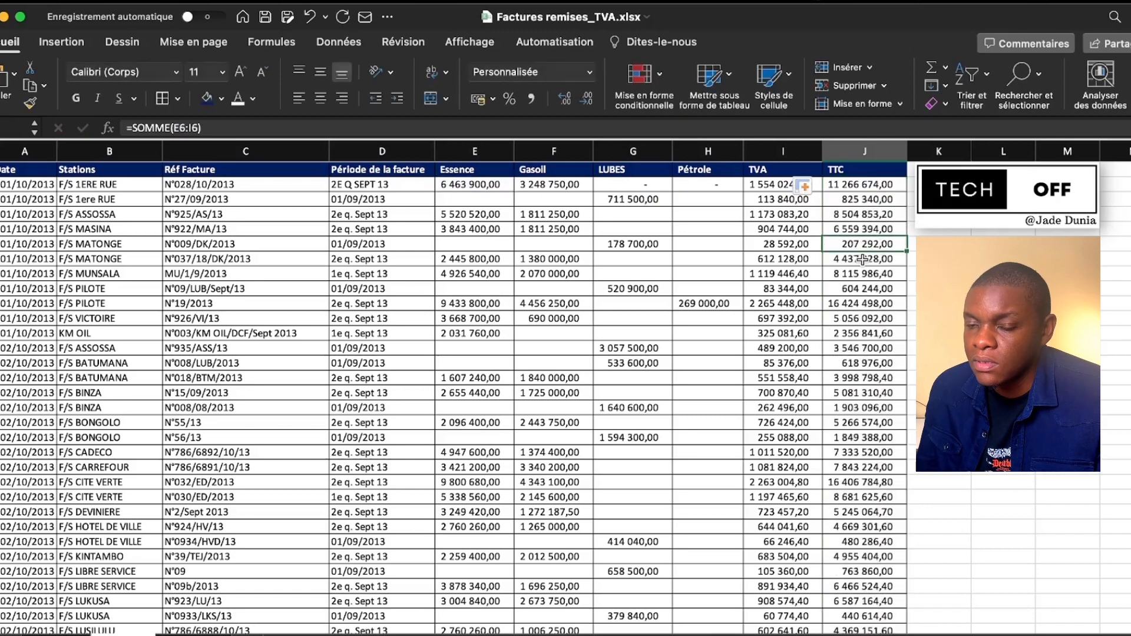
scroll(886, 263, "down", 3)
scroll(886, 263, "down", 15)
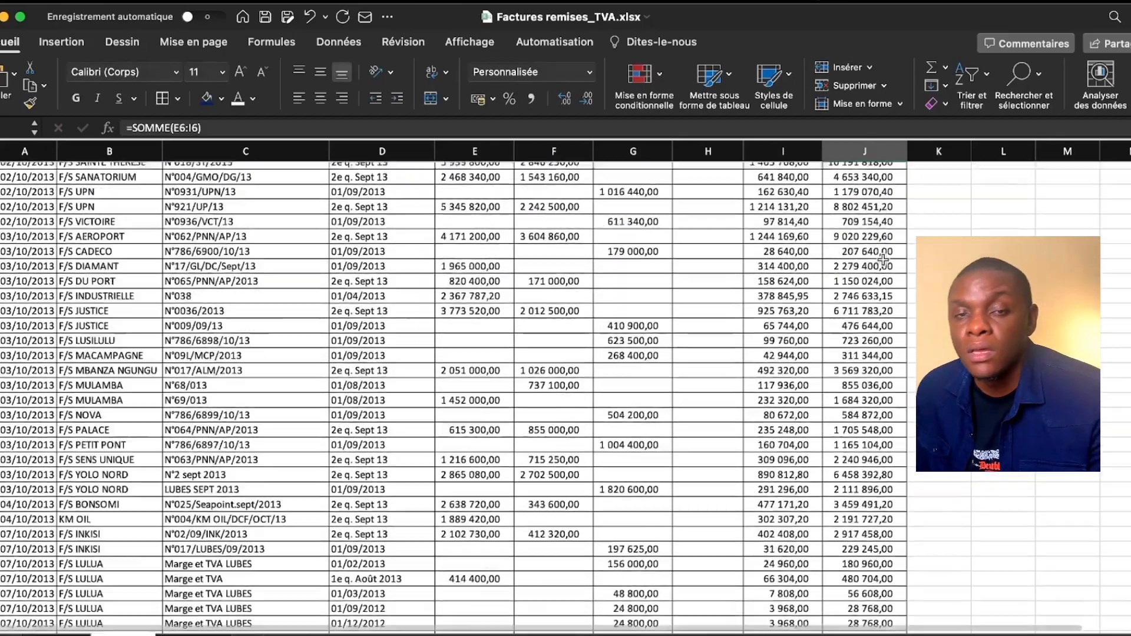
scroll(884, 259, "up", 20)
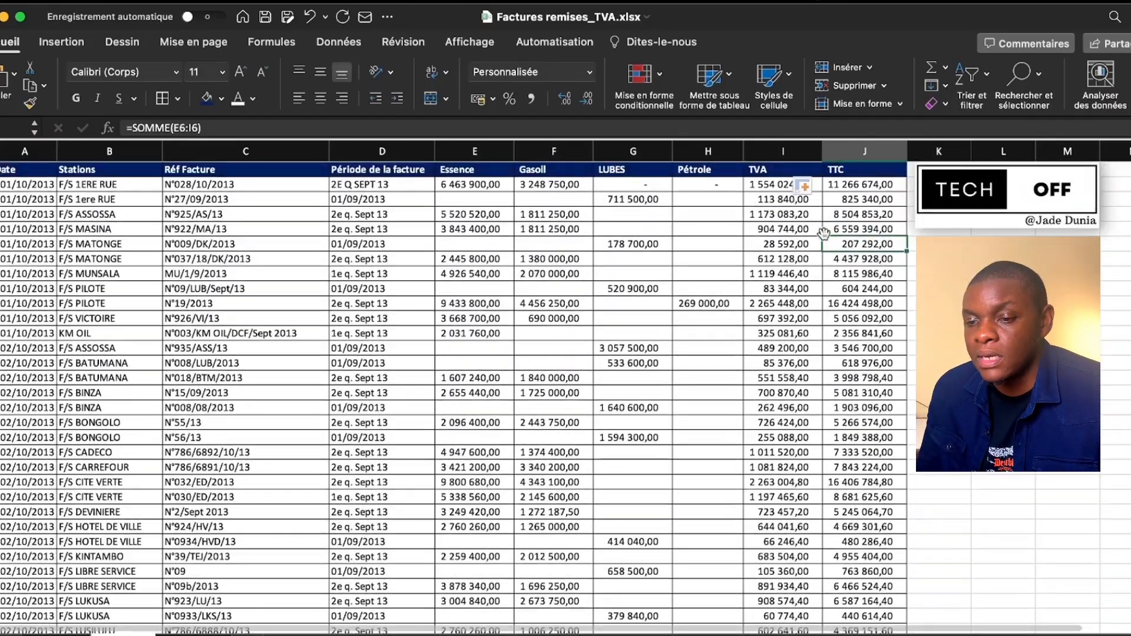
left_click(788, 218)
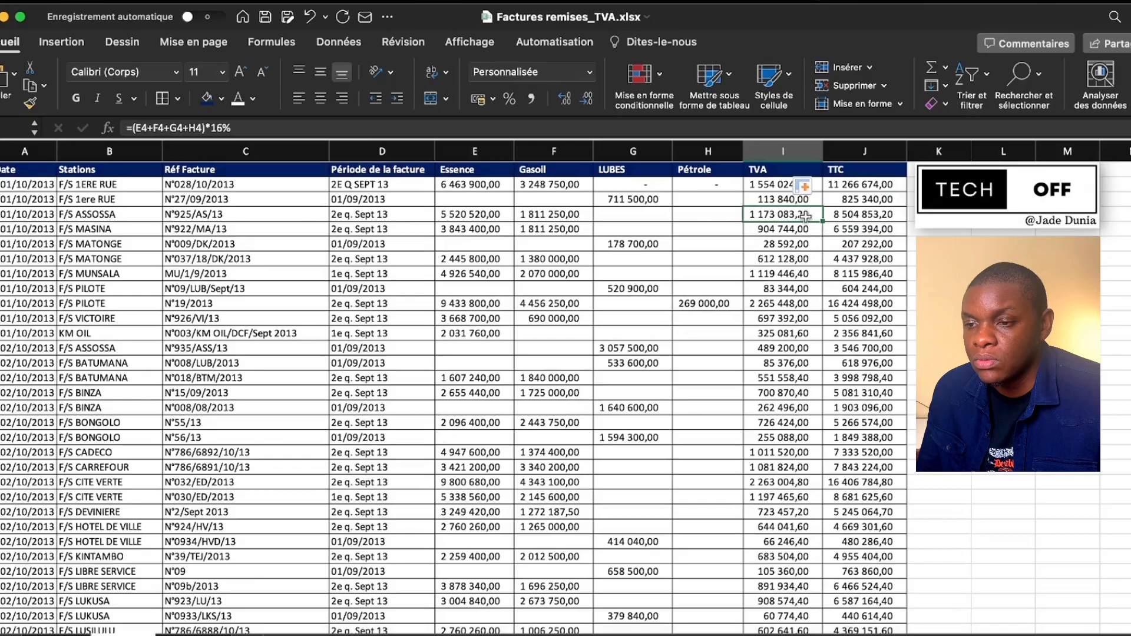
scroll(819, 229, "down", 20)
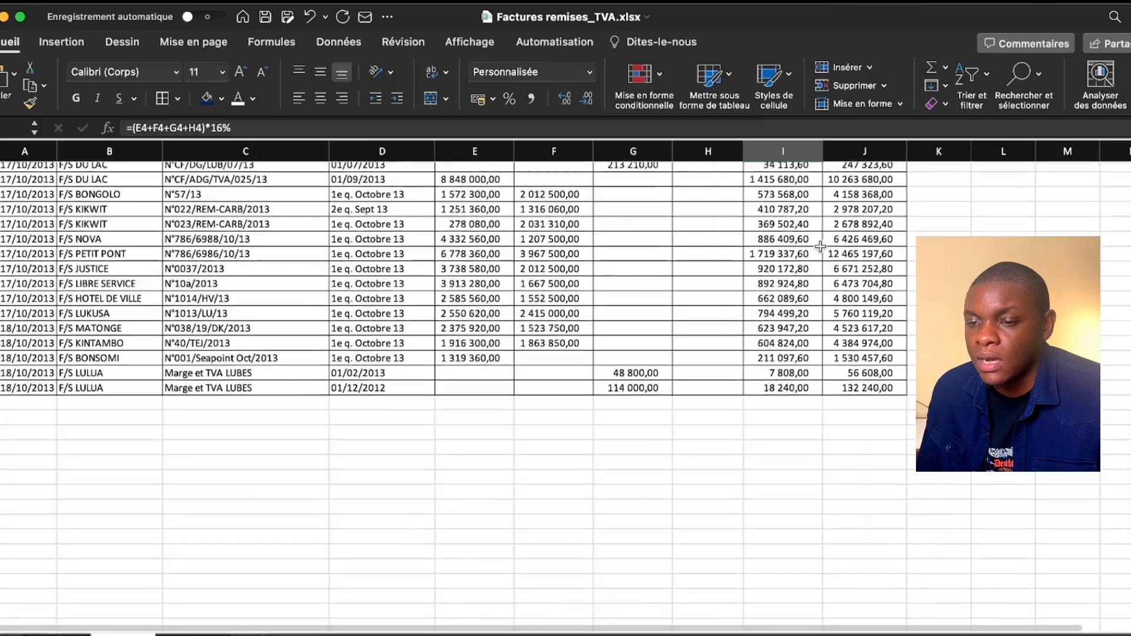
scroll(821, 247, "down", 1)
left_click_drag(798, 396, 876, 395)
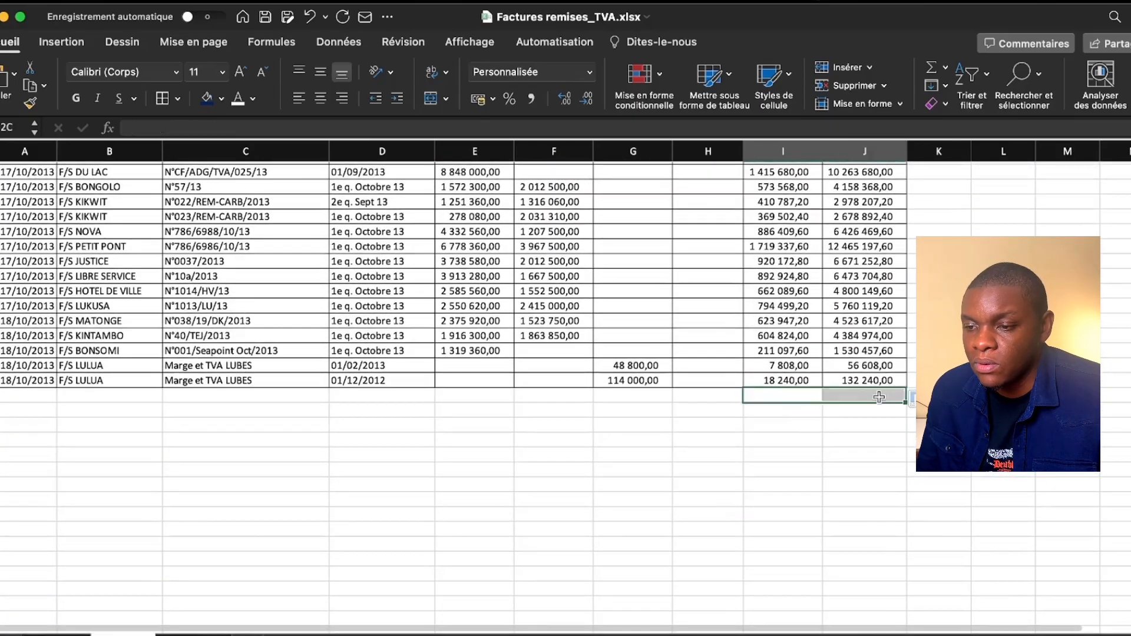
left_click(791, 397)
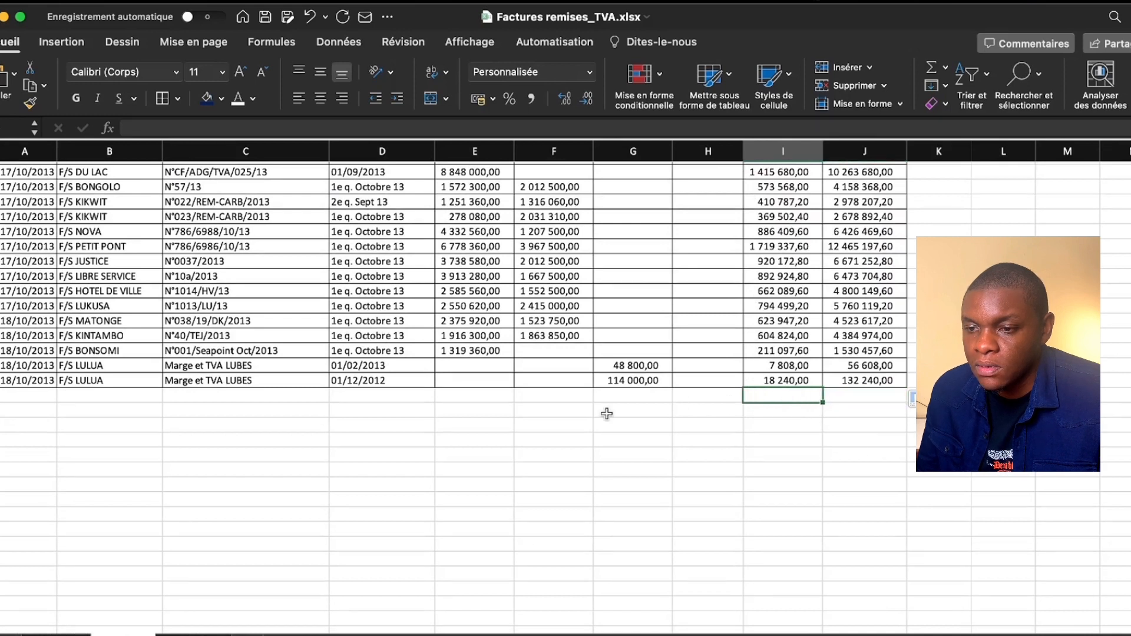
left_click_drag(462, 394, 677, 397)
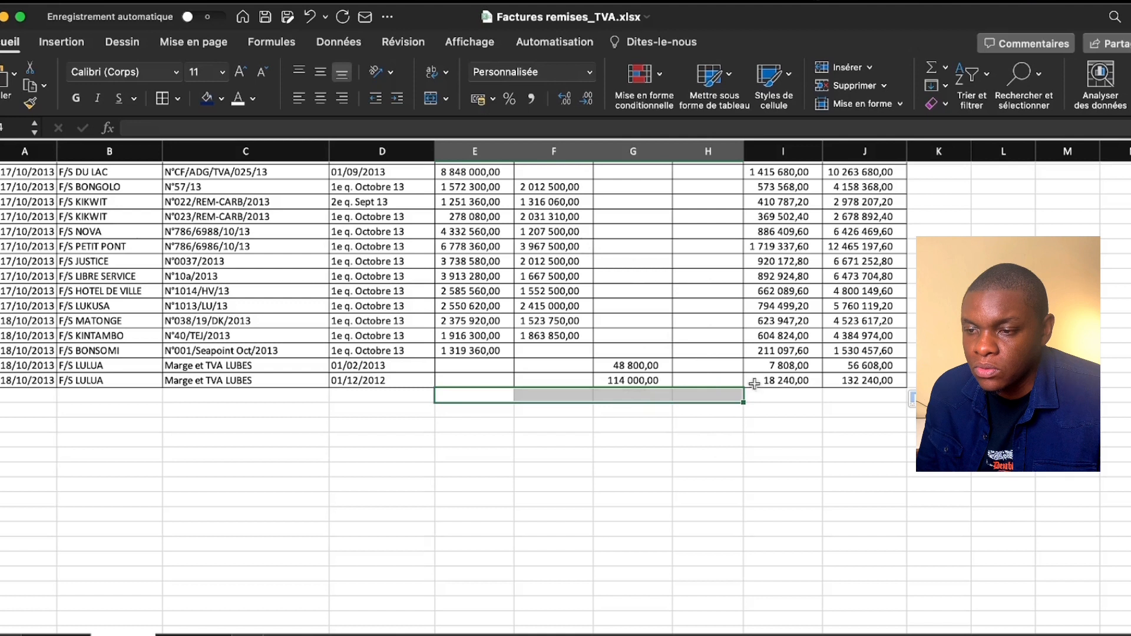
left_click_drag(785, 392, 861, 392)
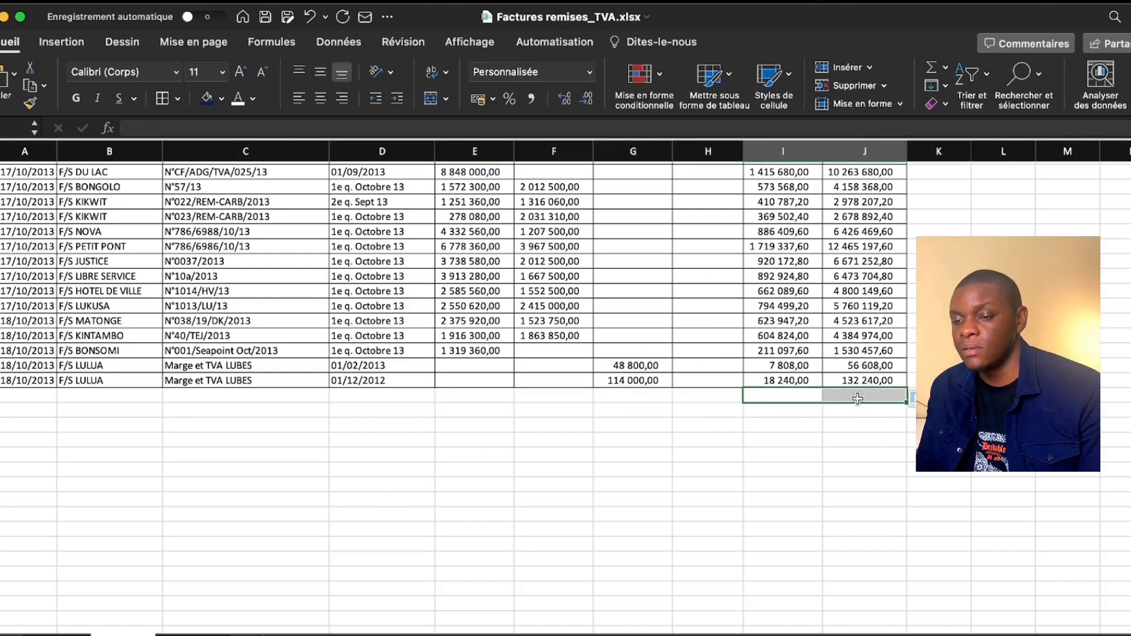
key("Right")
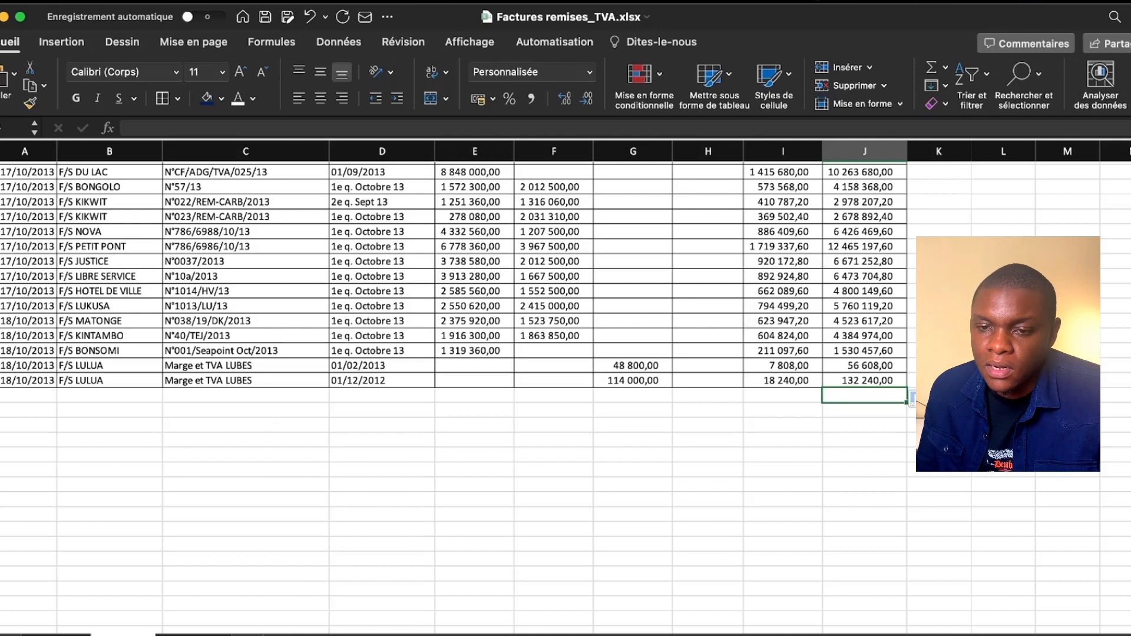
Copy the formatting of the table's last row, row 123, onto the empty row 124 below it.
left_click(1, 381)
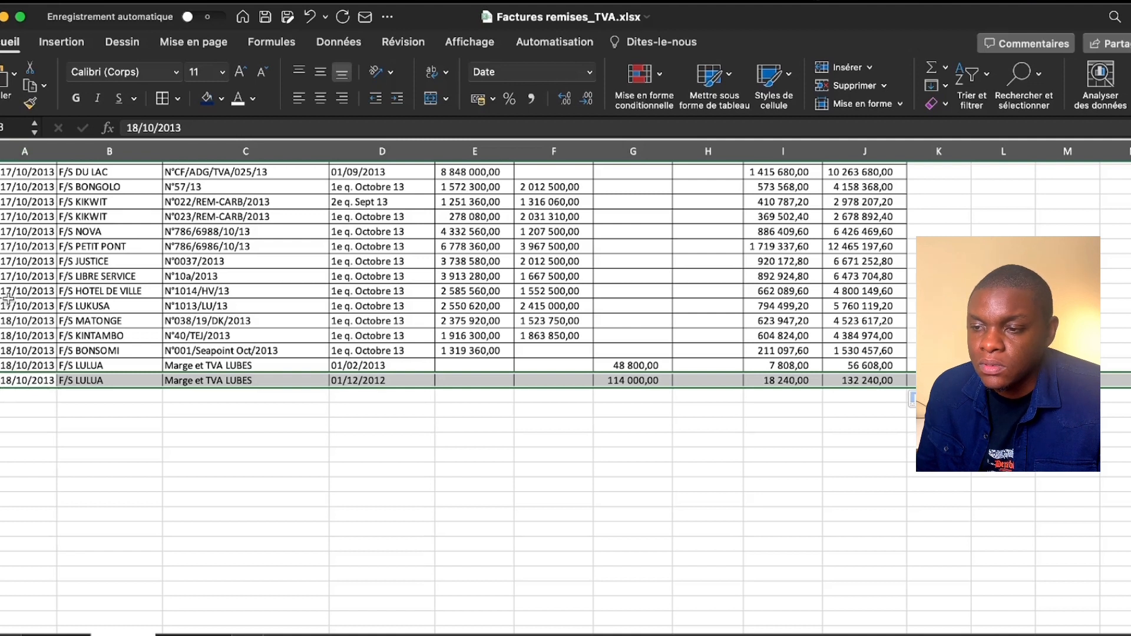
left_click(30, 103)
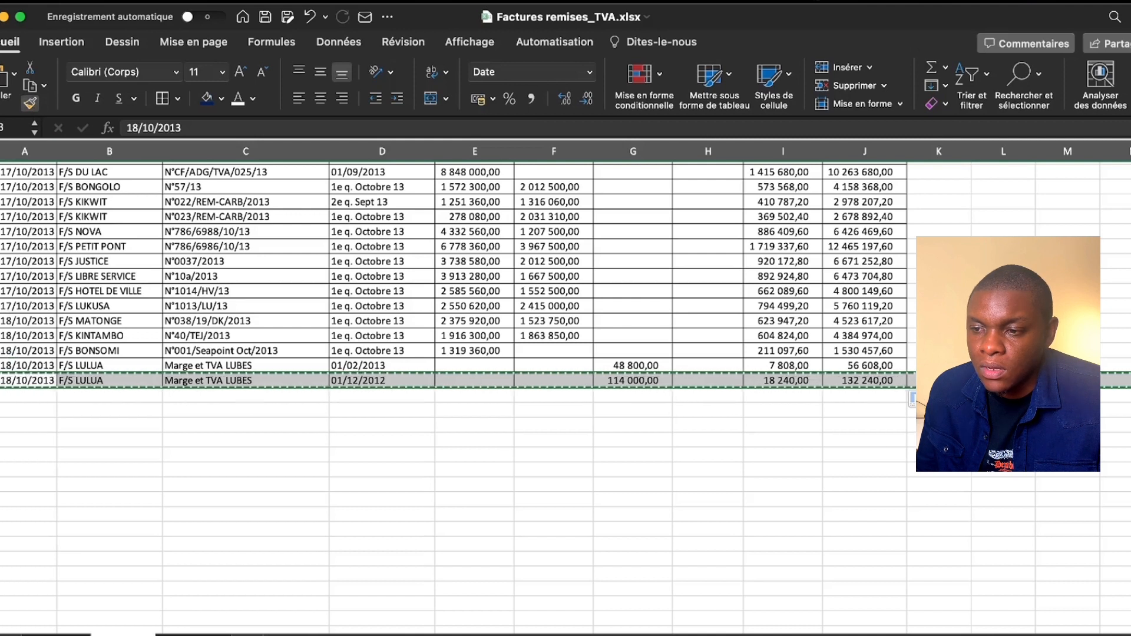
left_click(31, 394)
left_click(29, 454)
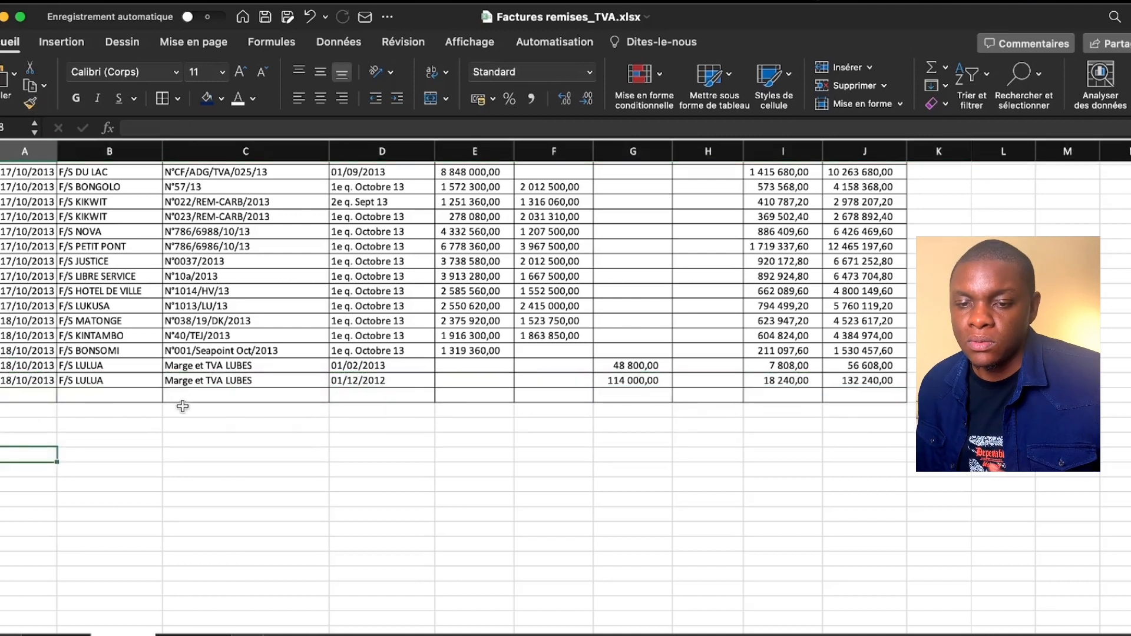
Label the new row TOTAL in cell C124, under the Réf Facture column.
left_click(179, 397)
type("TOTAL")
key("Tab")
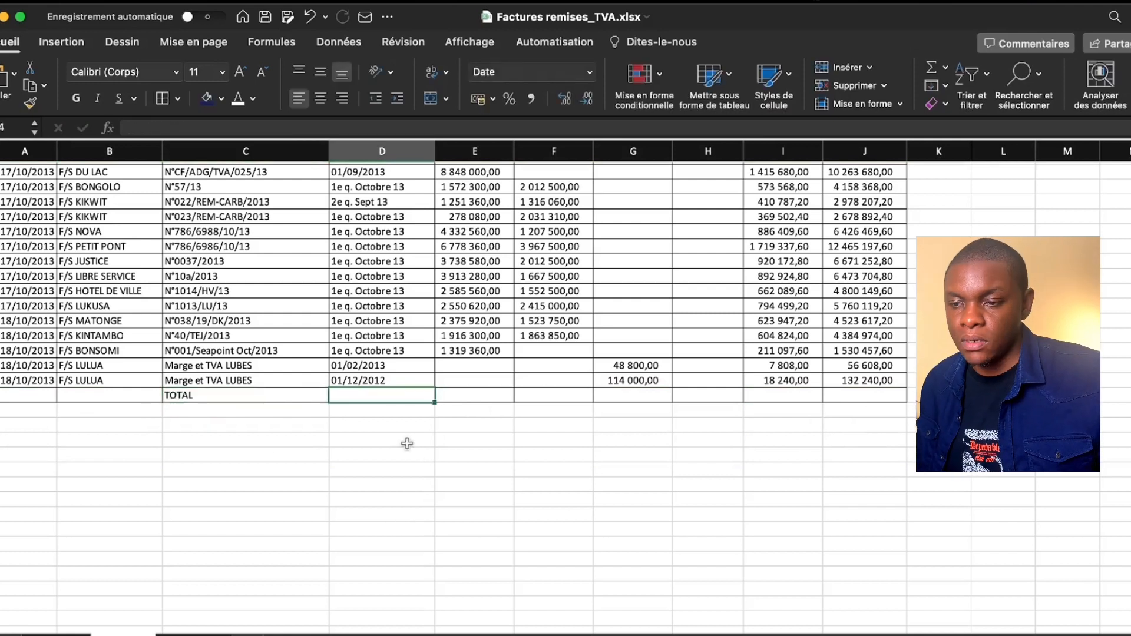
Total the Essence column in cell E124 with a SOMME formula covering E2:E123.
left_click(493, 389)
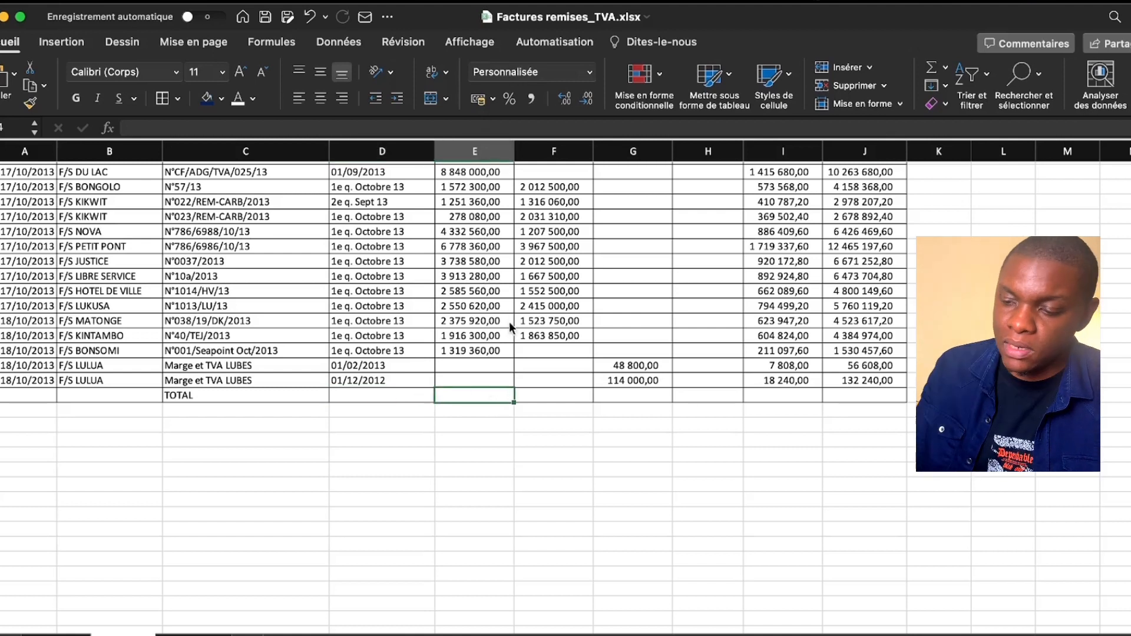
type("=sum(")
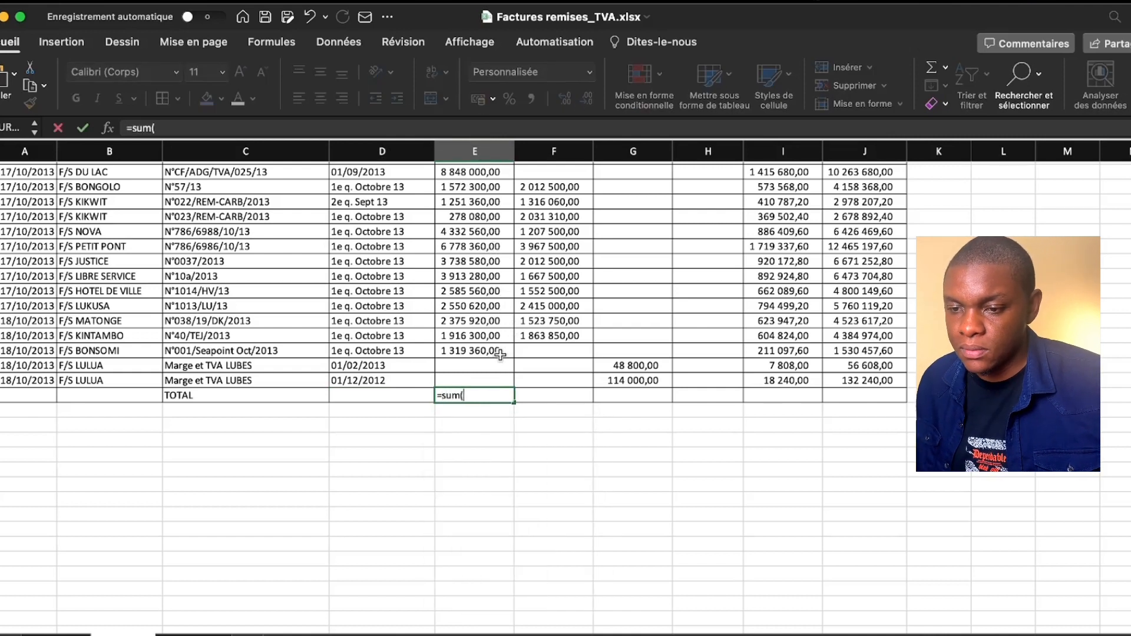
key("BackSpace")
key("BackSpace")
key("BackSpace")
type("omme(")
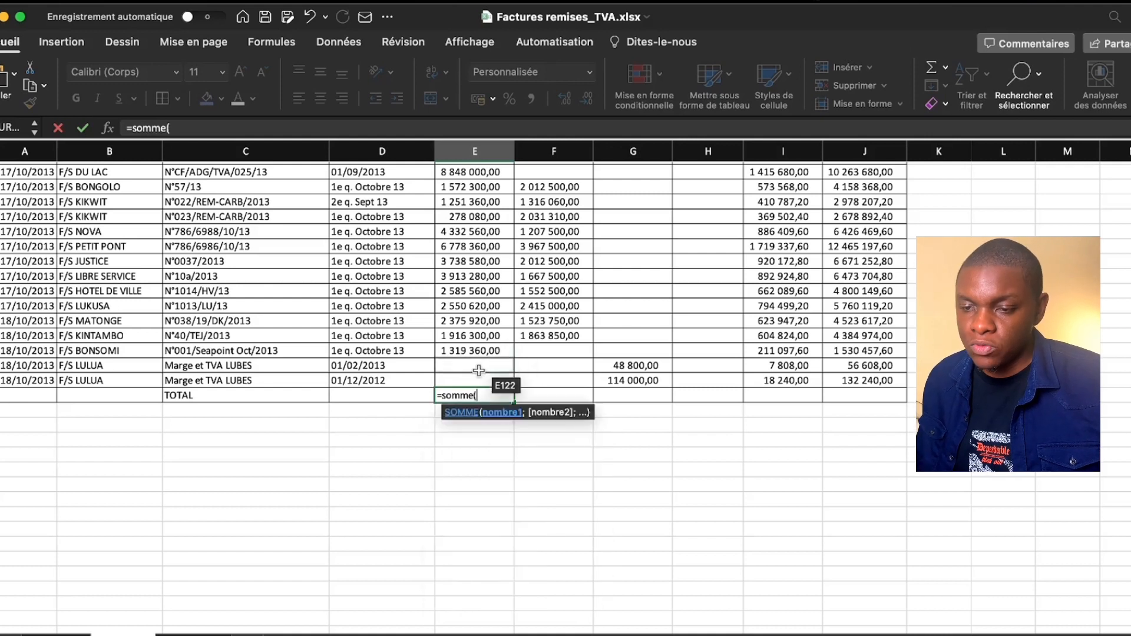
left_click_drag(482, 377, 479, 330)
scroll(482, 483, "down", 5)
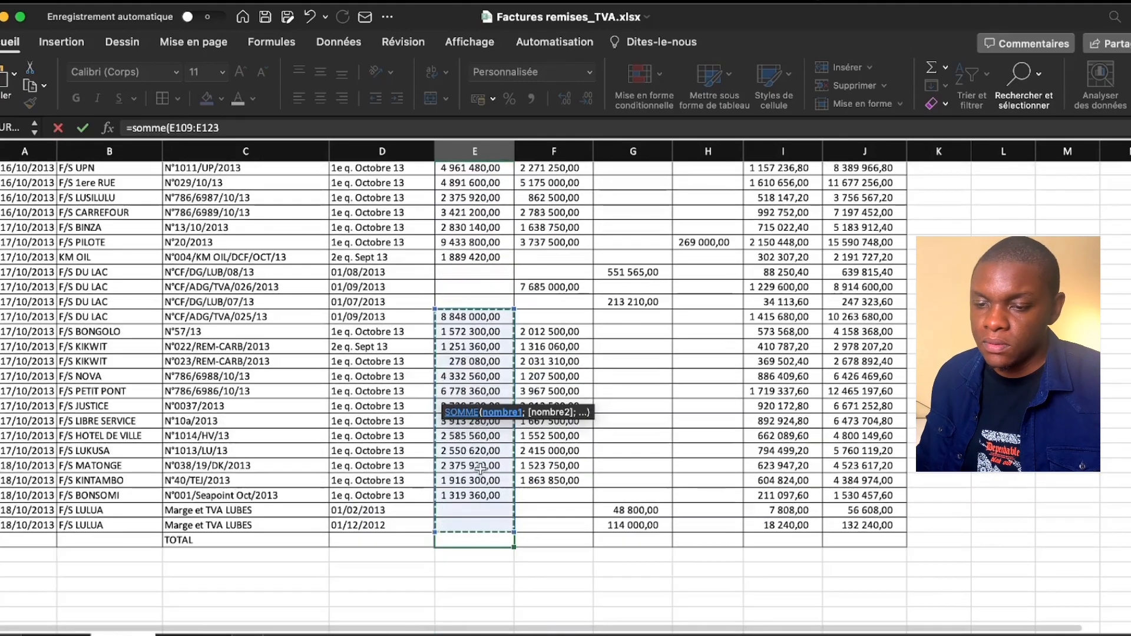
scroll(488, 517, "up", 12)
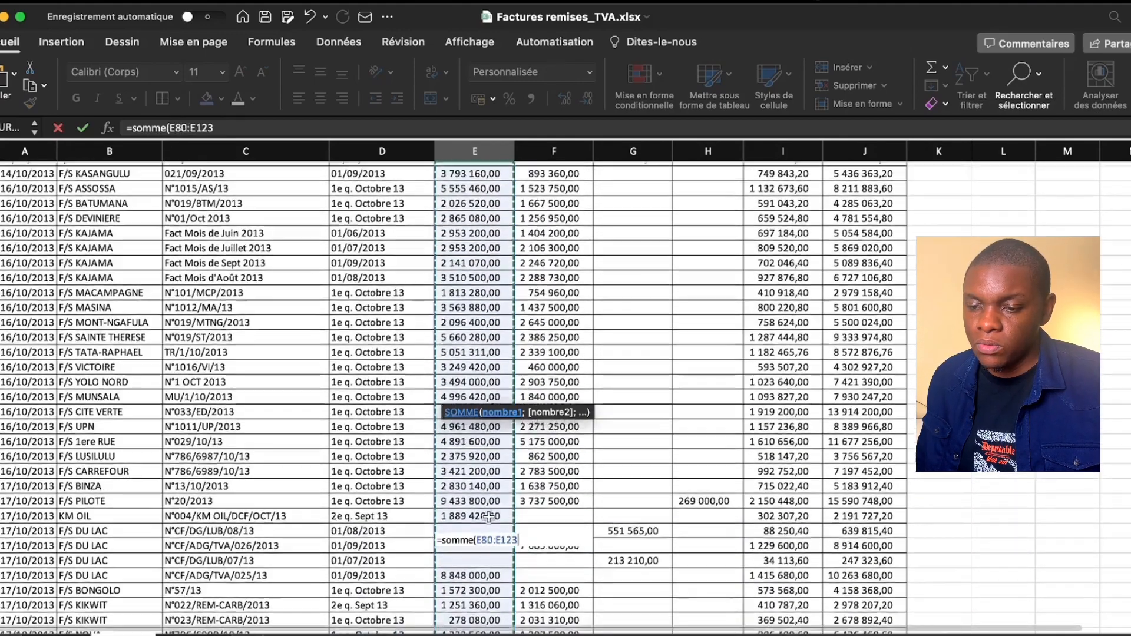
scroll(489, 517, "up", 7)
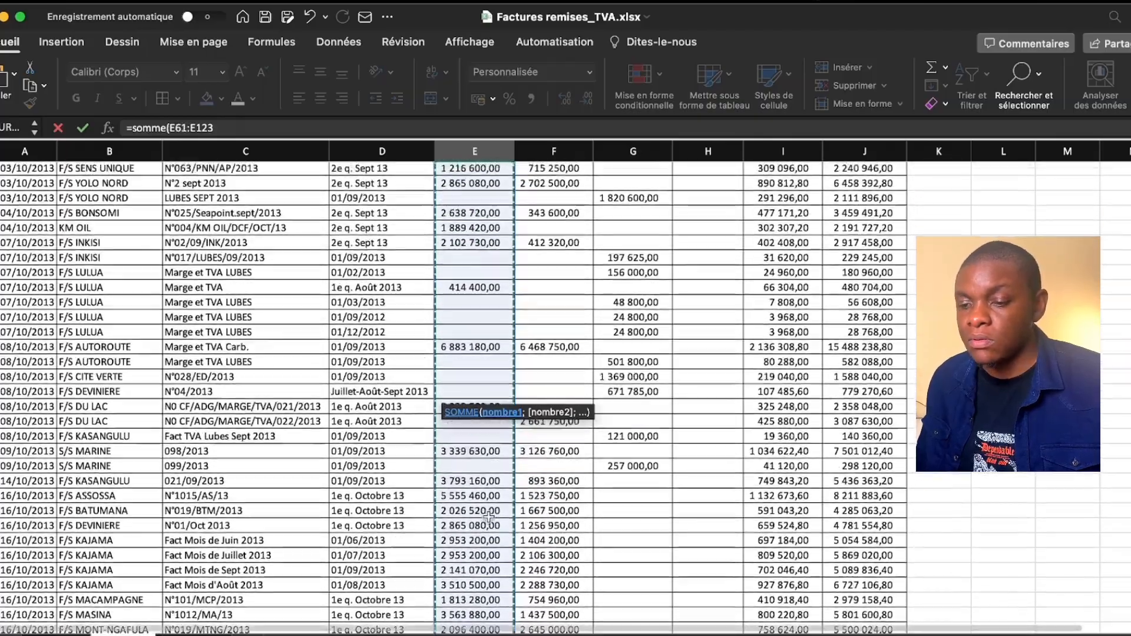
scroll(489, 516, "up", 15)
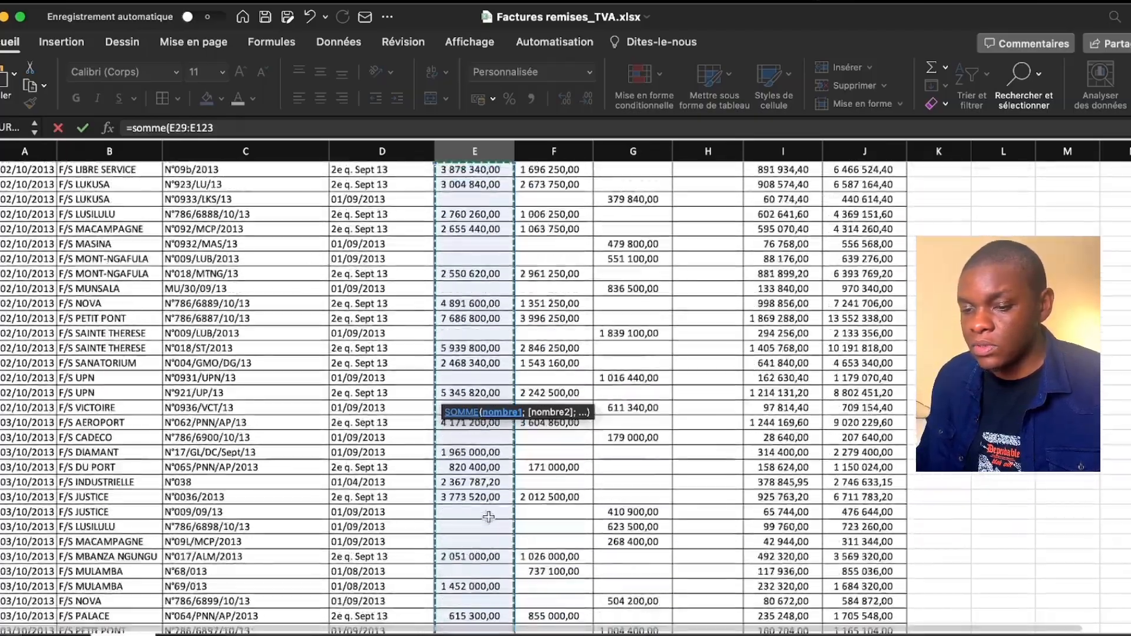
scroll(488, 517, "up", 2)
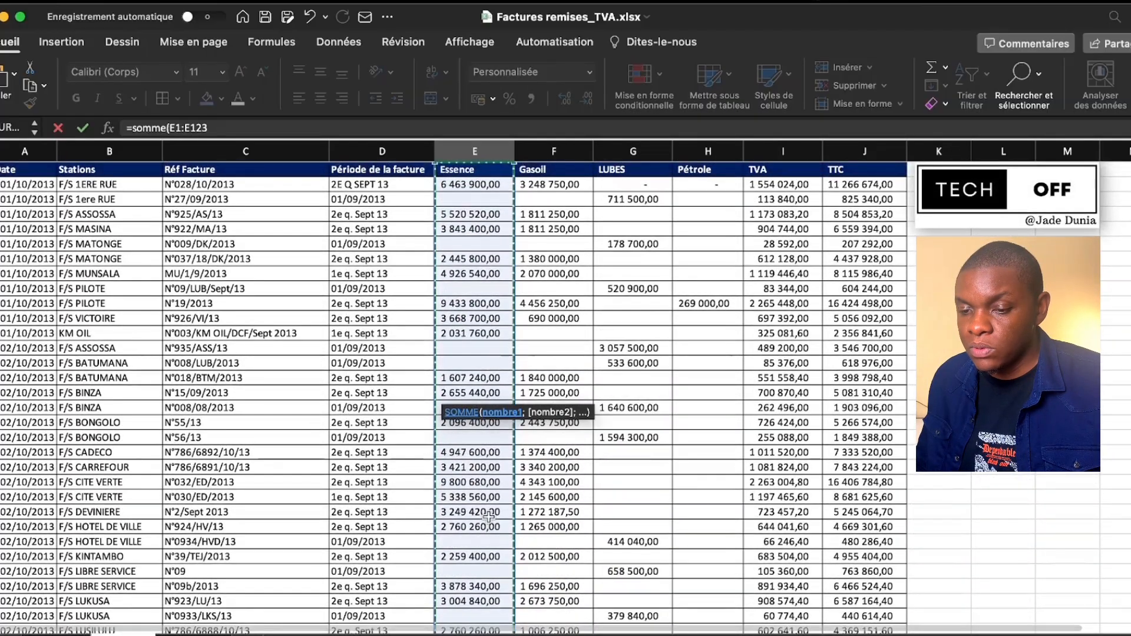
key("Return")
Fill the Essence total formula across the TOTAL row through the TTC column, cell J124.
scroll(489, 516, "down", 3)
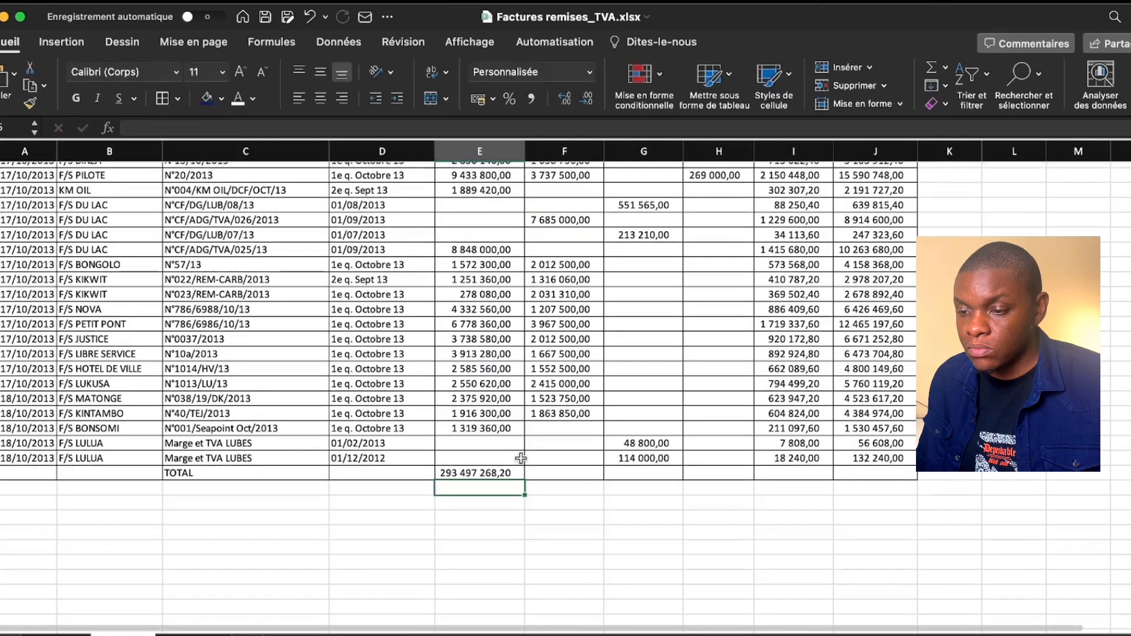
left_click(508, 473)
left_click_drag(526, 478, 911, 477)
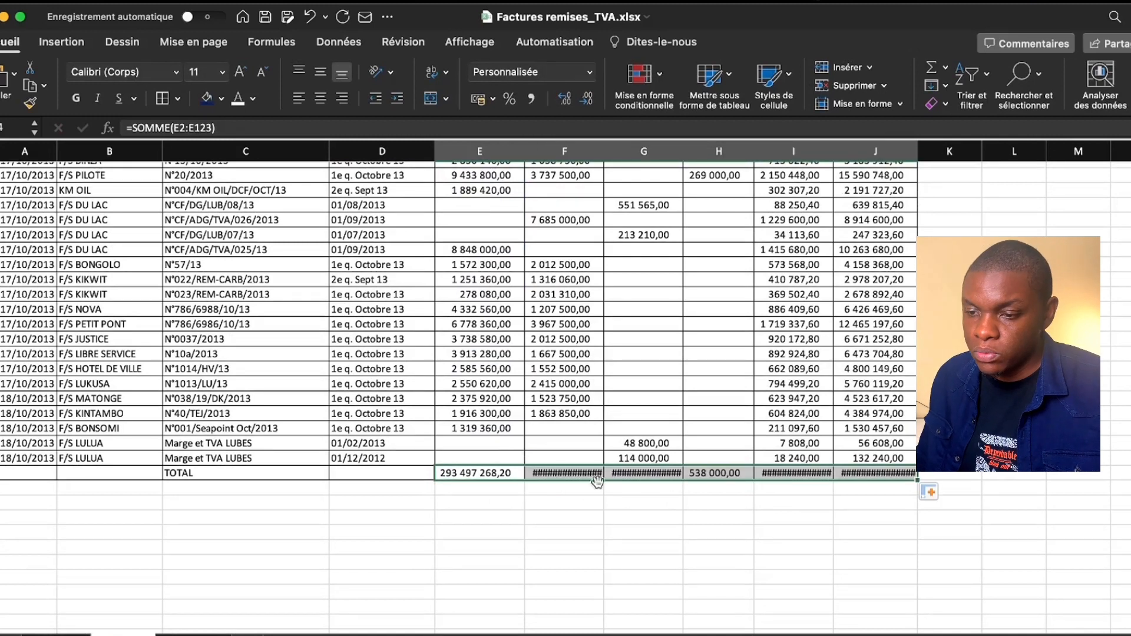
Autofit the widths of columns F to J to their contents.
left_click_drag(565, 152, 891, 160)
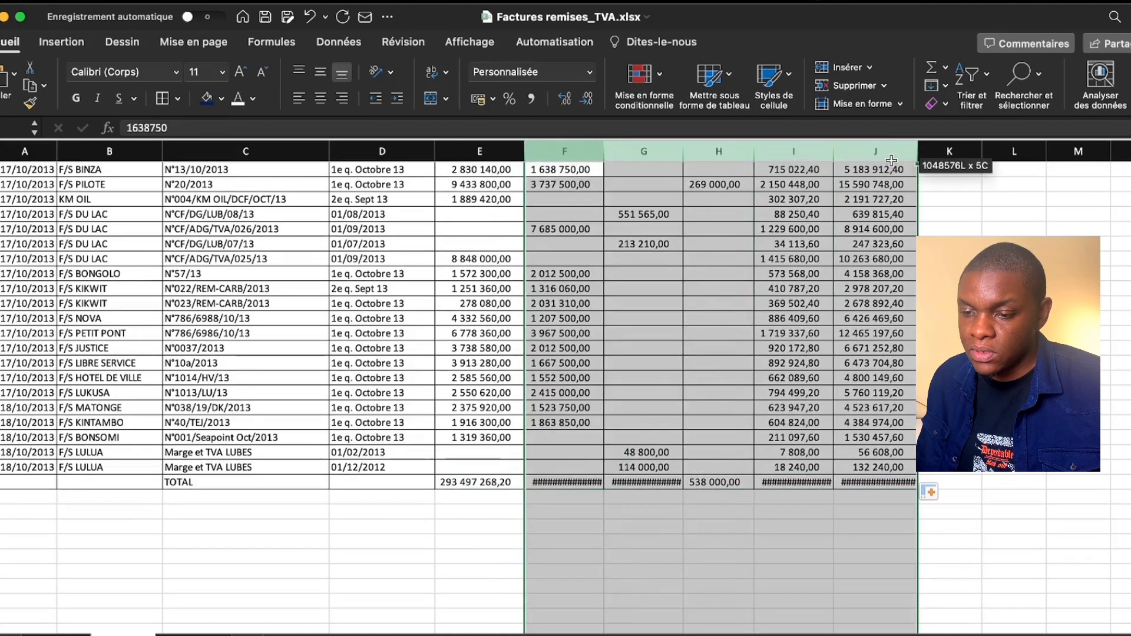
double_click(602, 151)
left_click(637, 315)
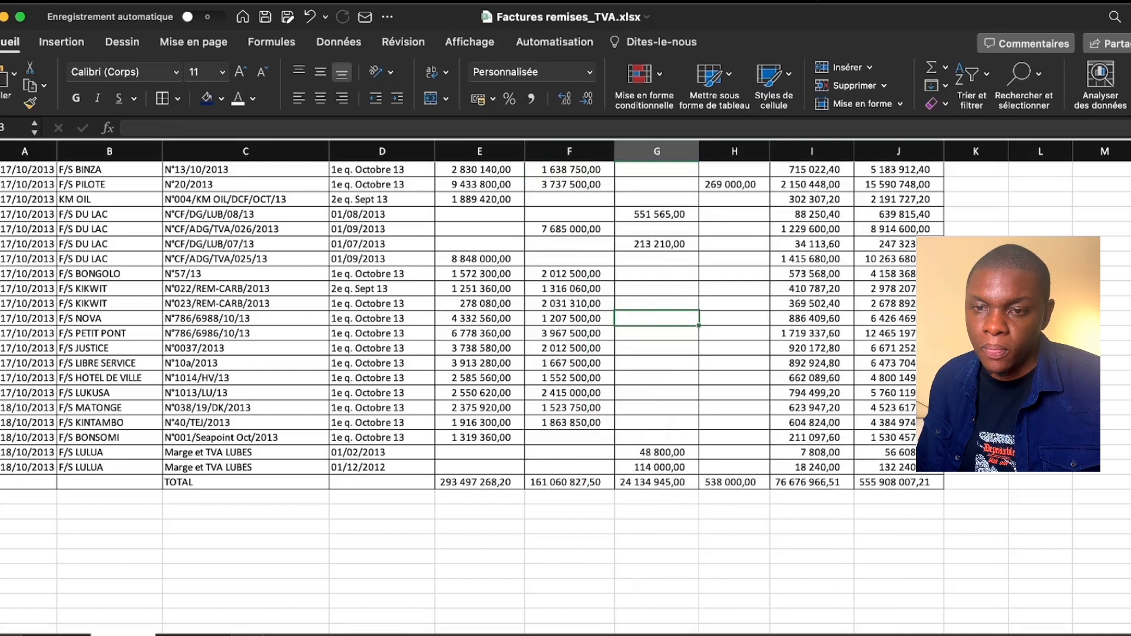
Format the TOTAL row from A124 to J124 in bold with a dark blue fill and white text.
left_click(1, 482)
left_click(76, 100)
left_click_drag(35, 484, 926, 481)
left_click(206, 98)
left_click(238, 99)
left_click(547, 333)
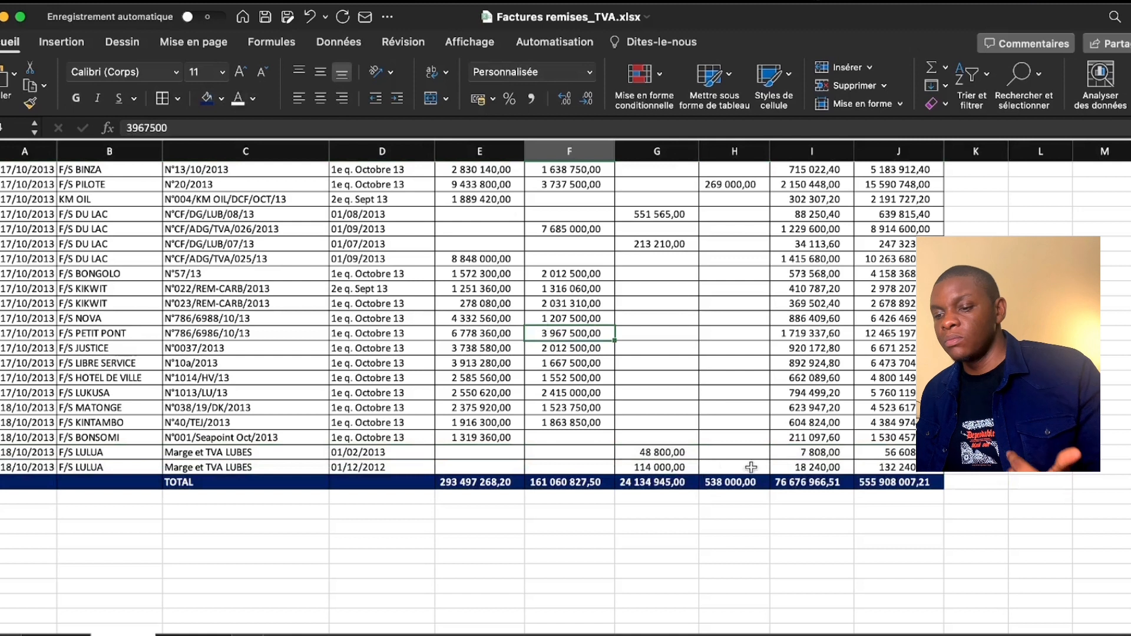
left_click(864, 483)
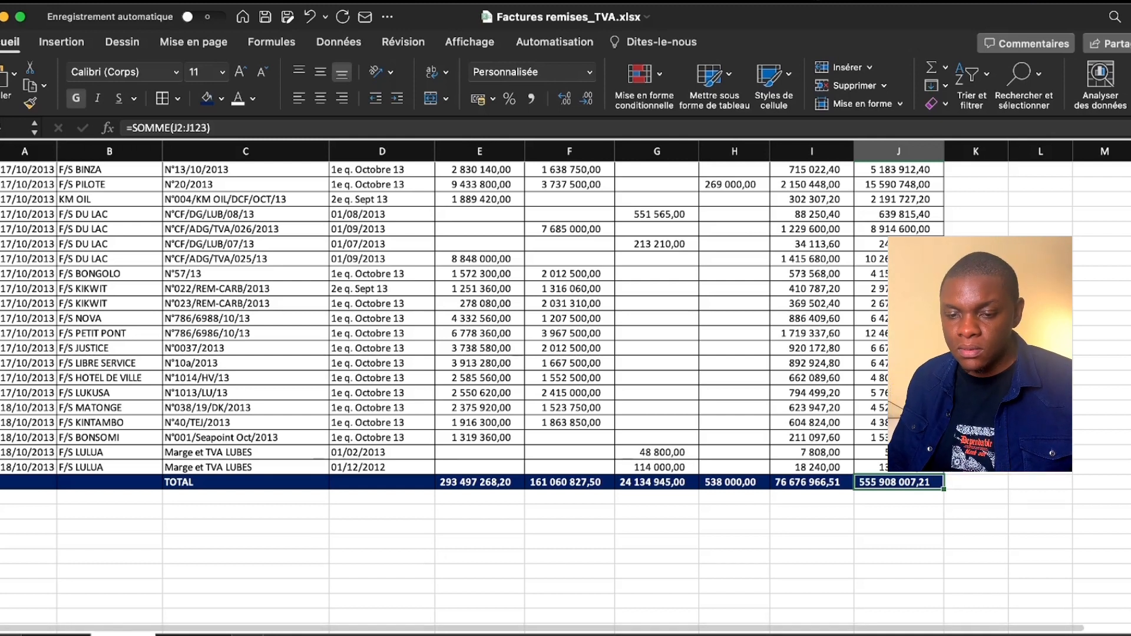
Start a pivot chart on the empty Graphique sheet.
left_click(195, 635)
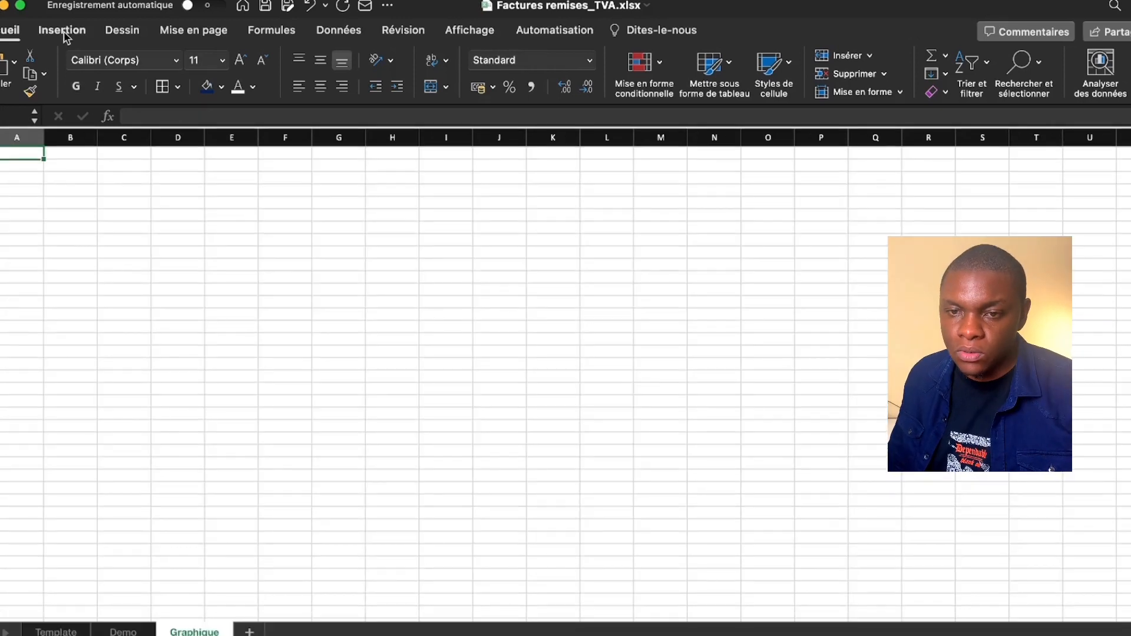
left_click(61, 41)
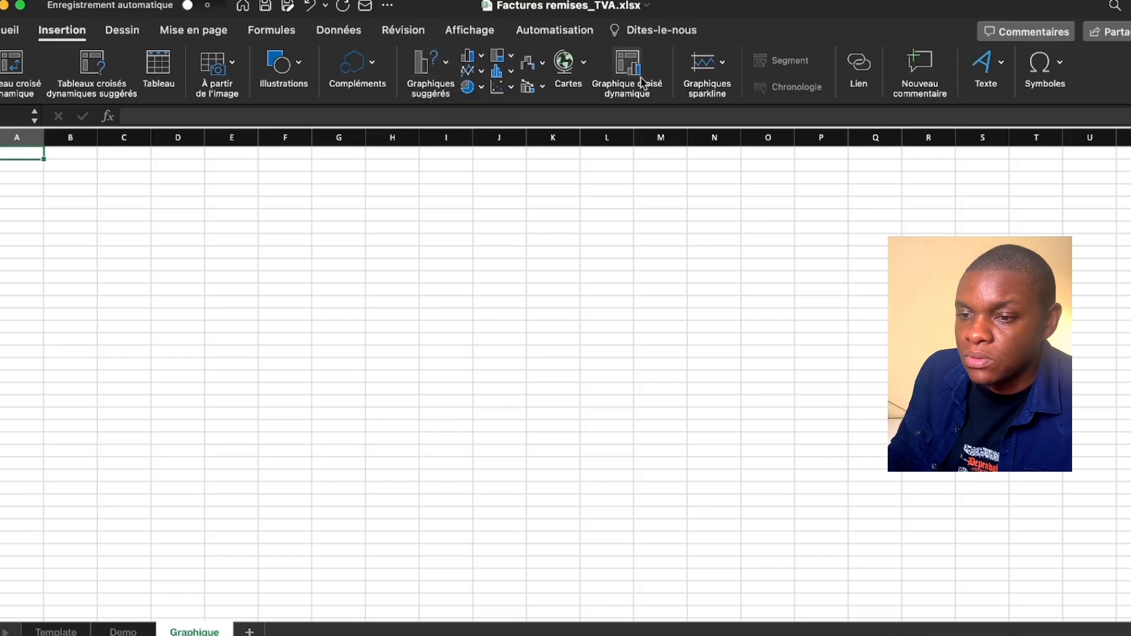
left_click(617, 72)
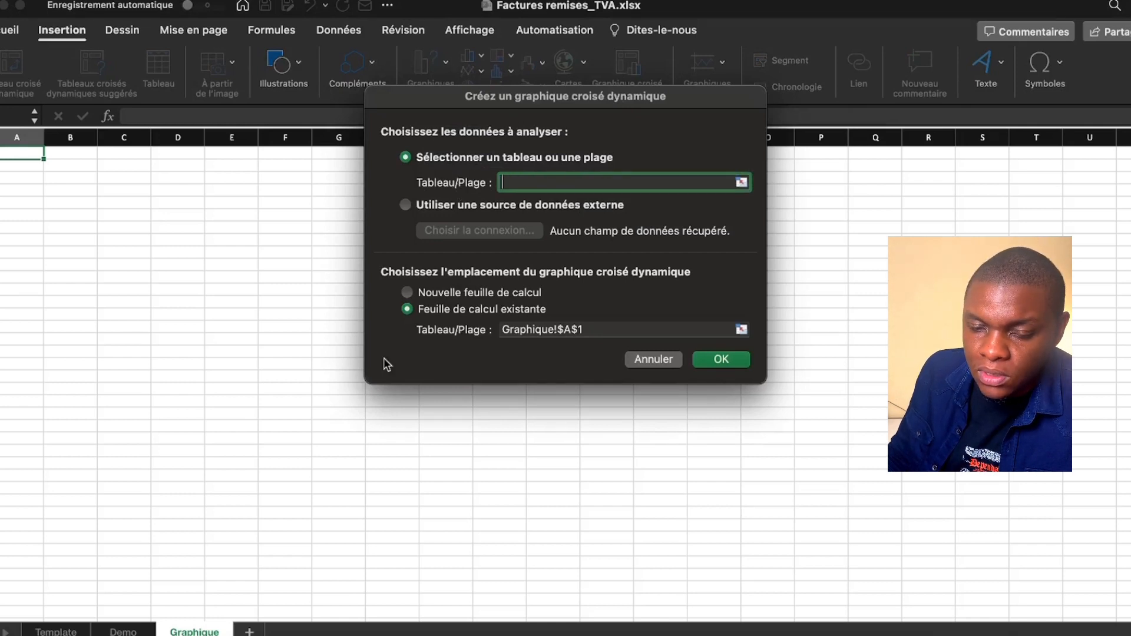
Create the pivot chart from Demo!$A$1:$J$123, without the TOTAL row, placing it at Graphique!$A$1.
left_click(121, 631)
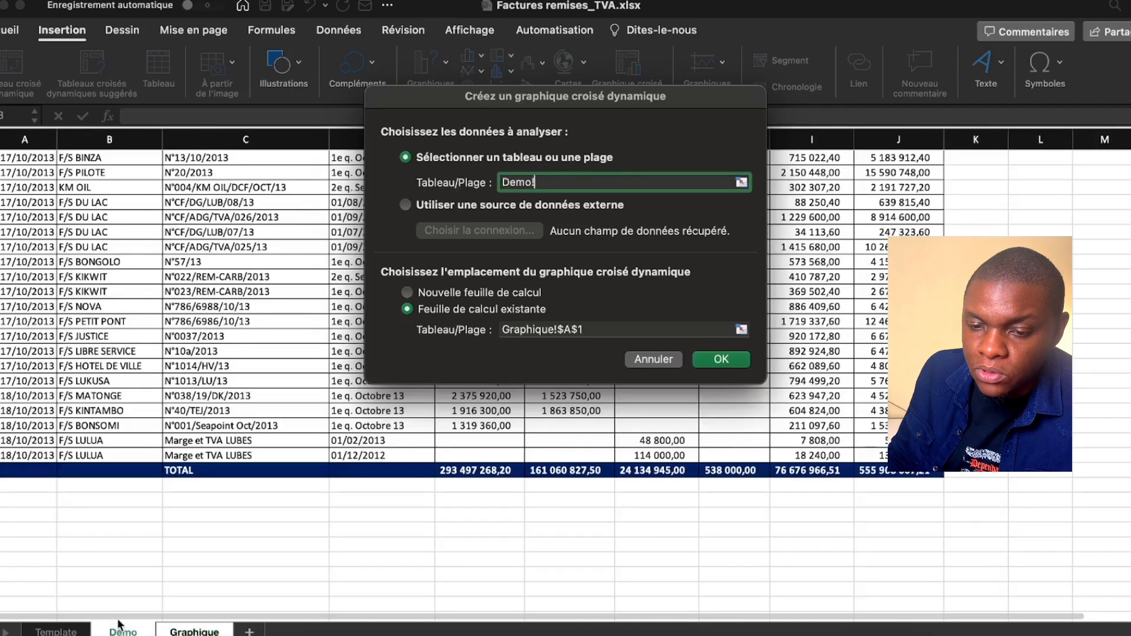
left_click(83, 276)
key("ctrl+Home")
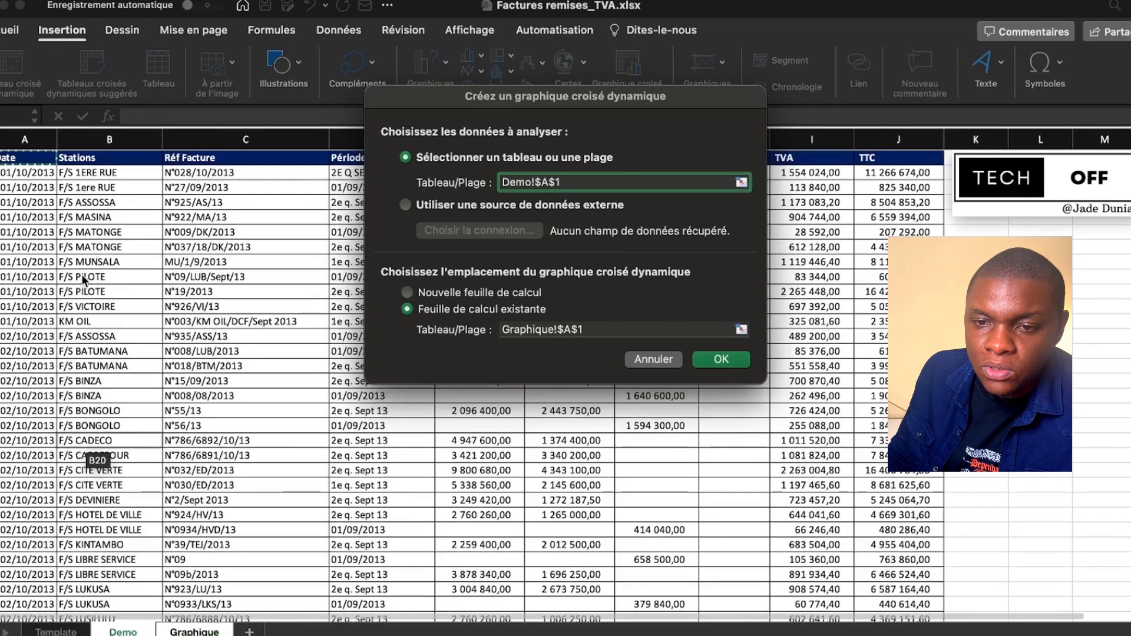
key("ctrl+shift+End")
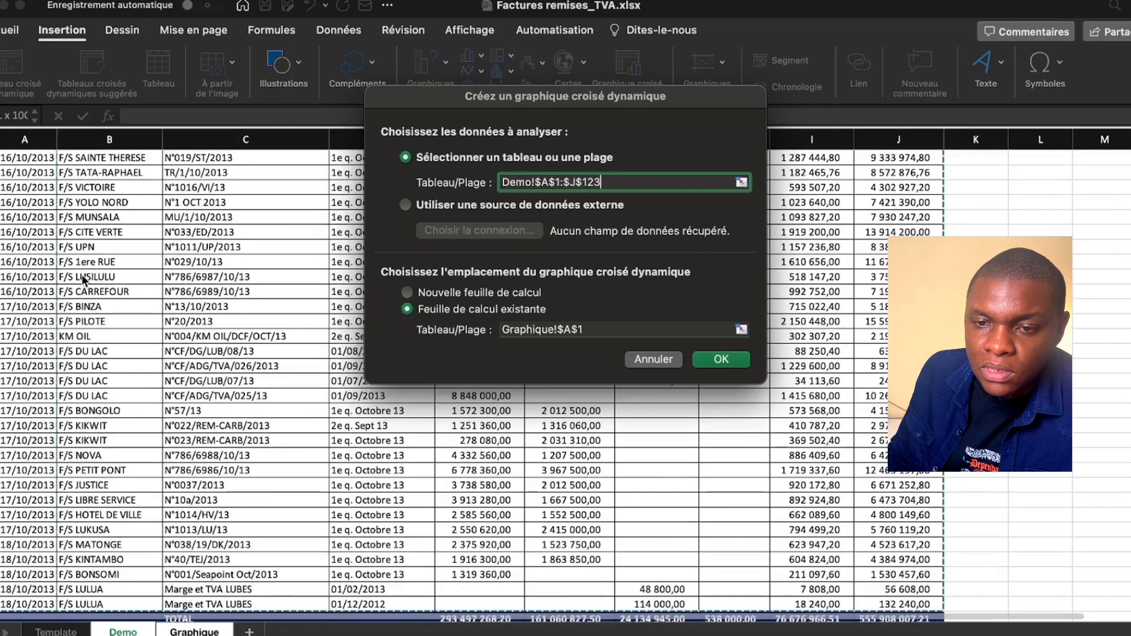
scroll(97, 321, "down", 2)
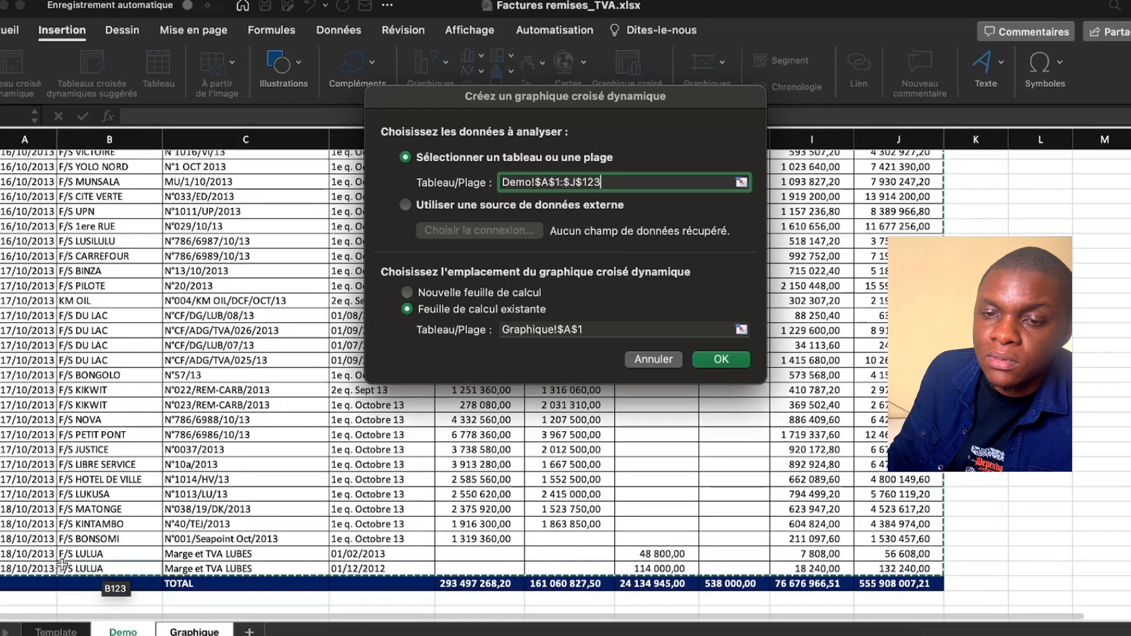
scroll(111, 413, "up", 5)
scroll(122, 381, "up", 15)
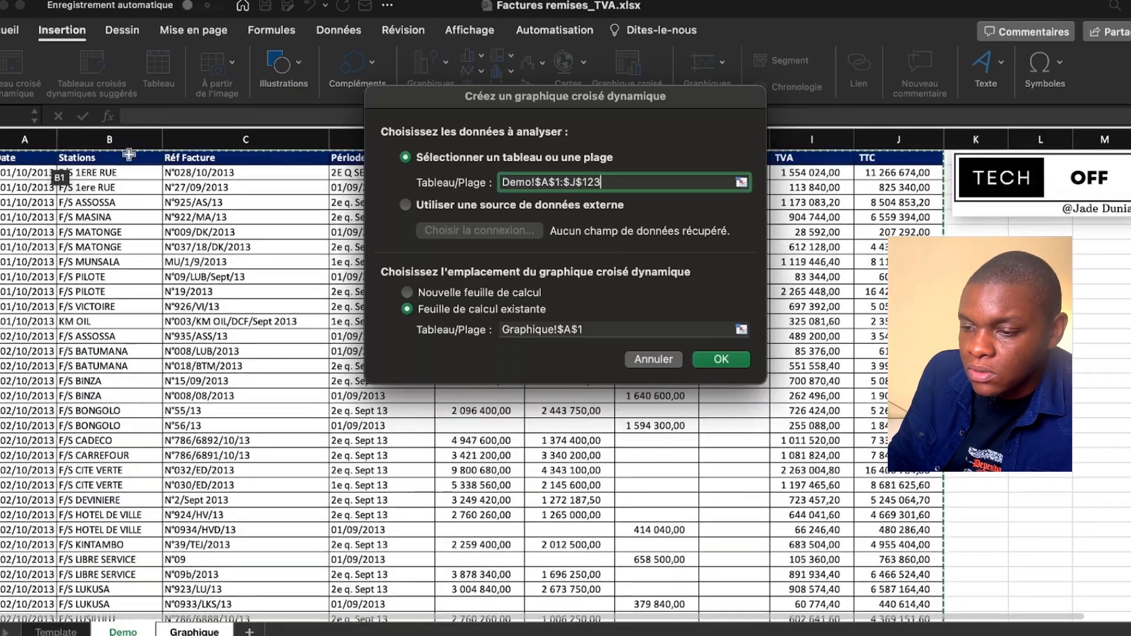
scroll(190, 283, "down", 6)
scroll(190, 274, "down", 20)
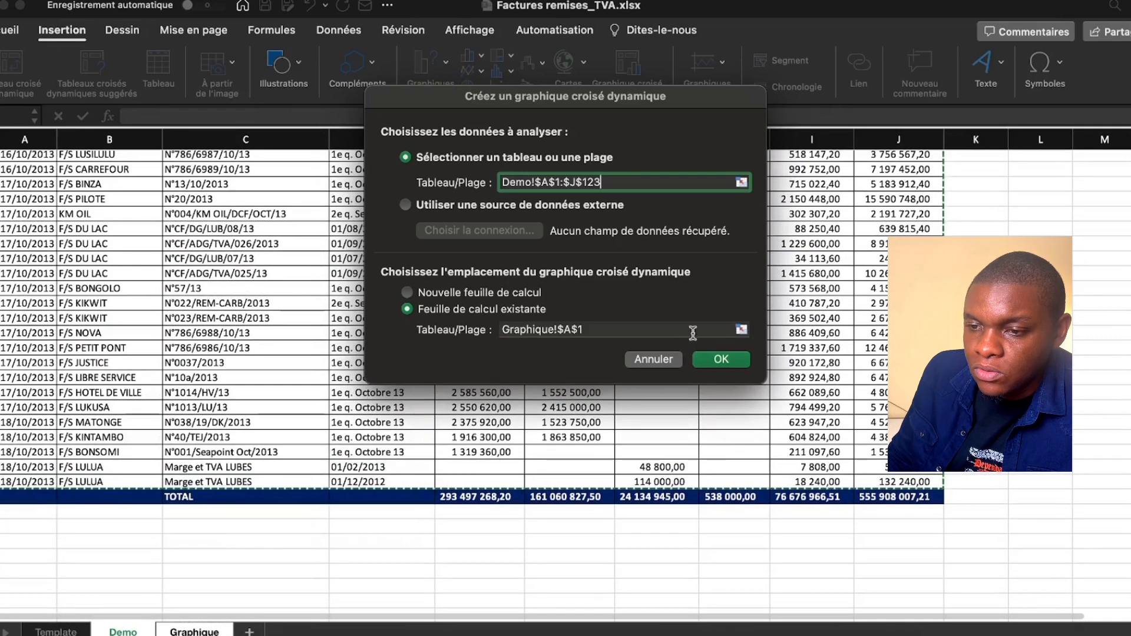
left_click(715, 364)
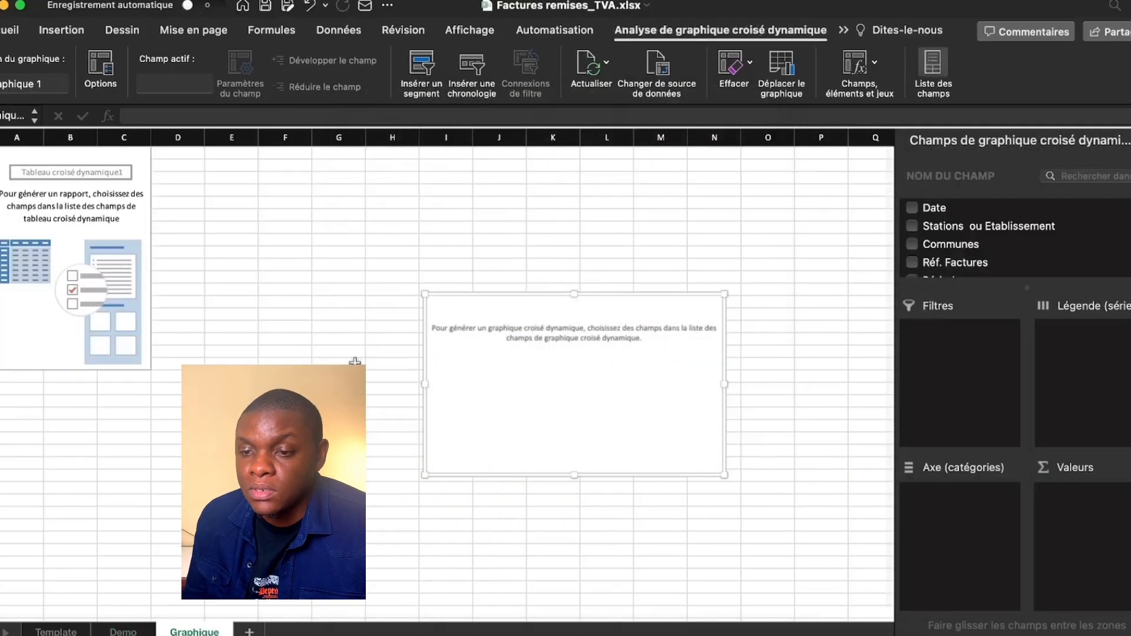
Set Stations ou Etablissement as the pivot chart's category axis and the sum of Essence as its values.
left_click_drag(489, 294, 340, 227)
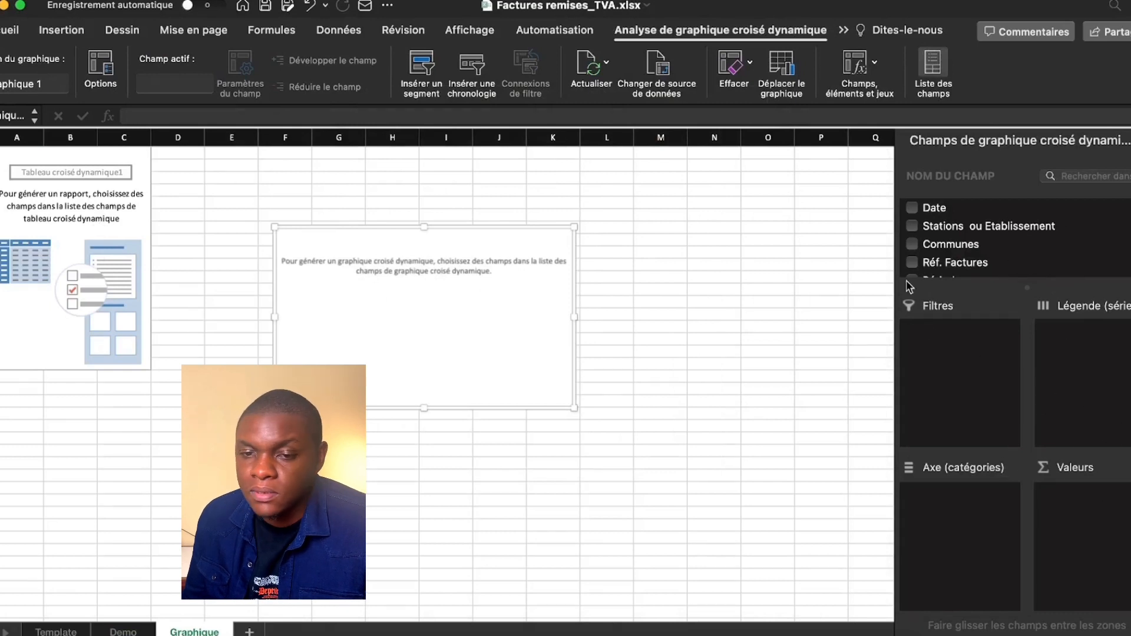
left_click_drag(928, 313, 926, 345)
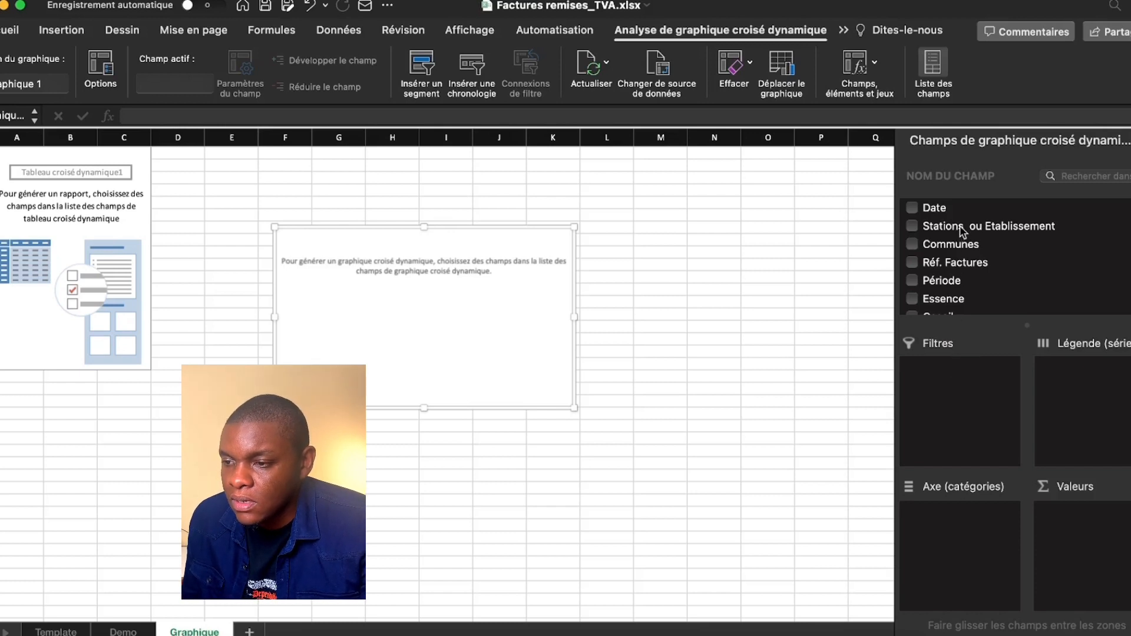
left_click_drag(971, 231, 974, 534)
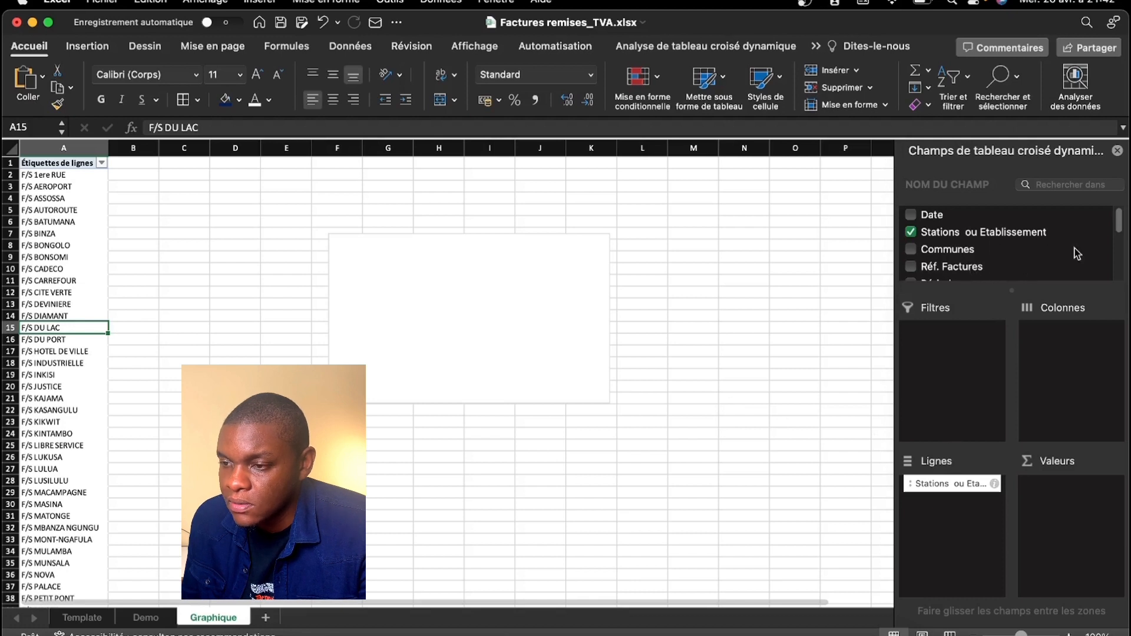
left_click_drag(1120, 221, 1123, 236)
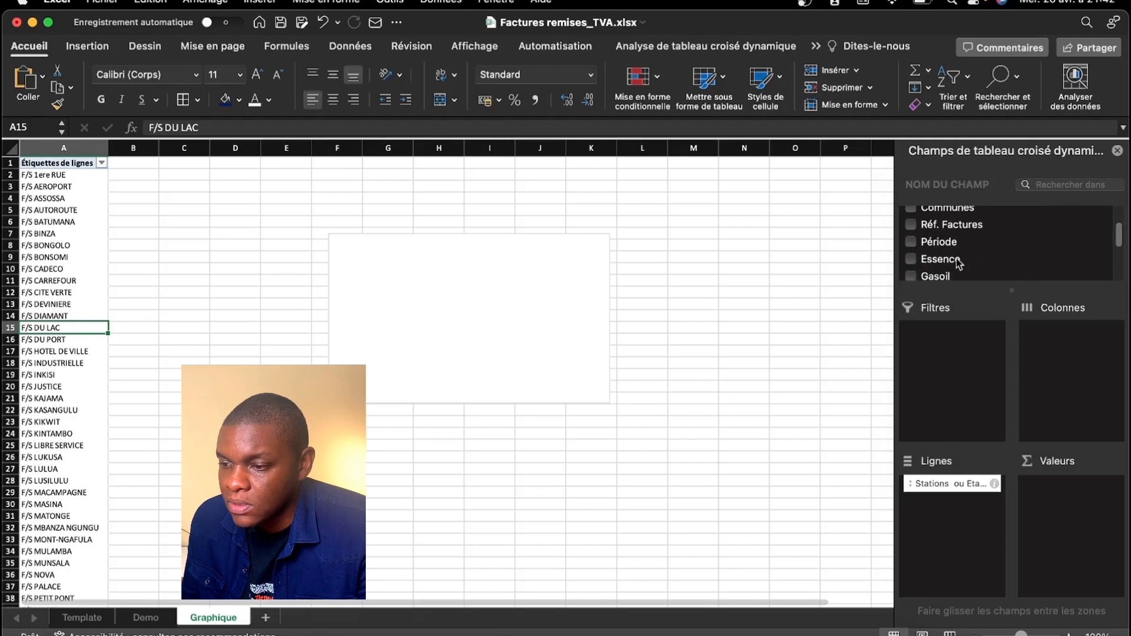
left_click_drag(953, 263, 1069, 502)
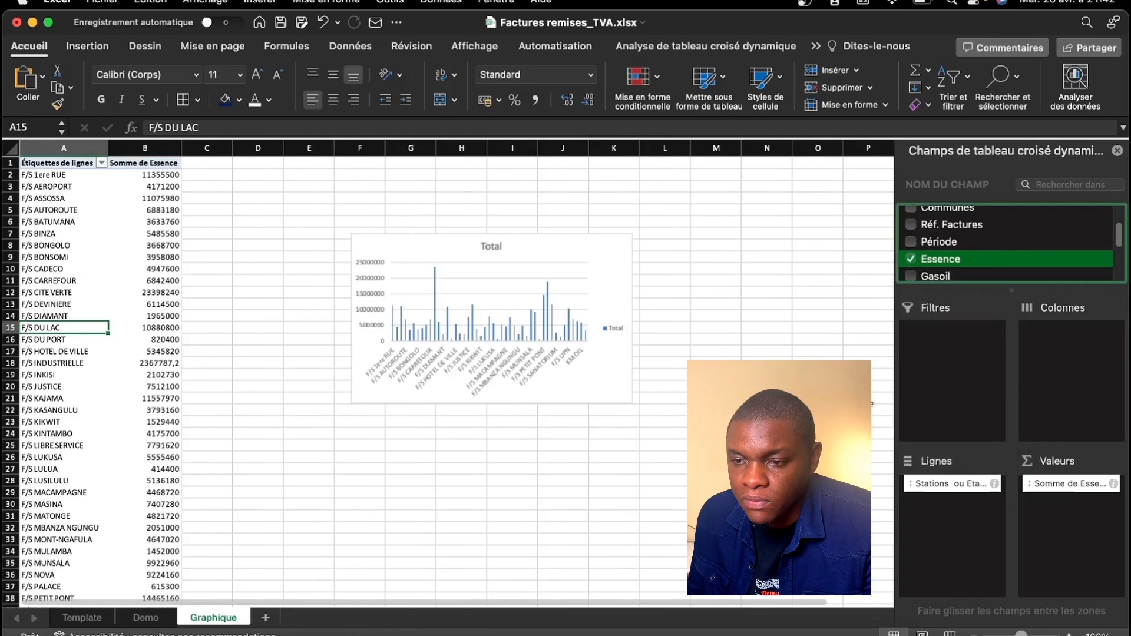
Move the pivot chart up beside the pivot table and enlarge it.
left_click_drag(457, 239, 347, 170)
left_click_drag(527, 339, 707, 462)
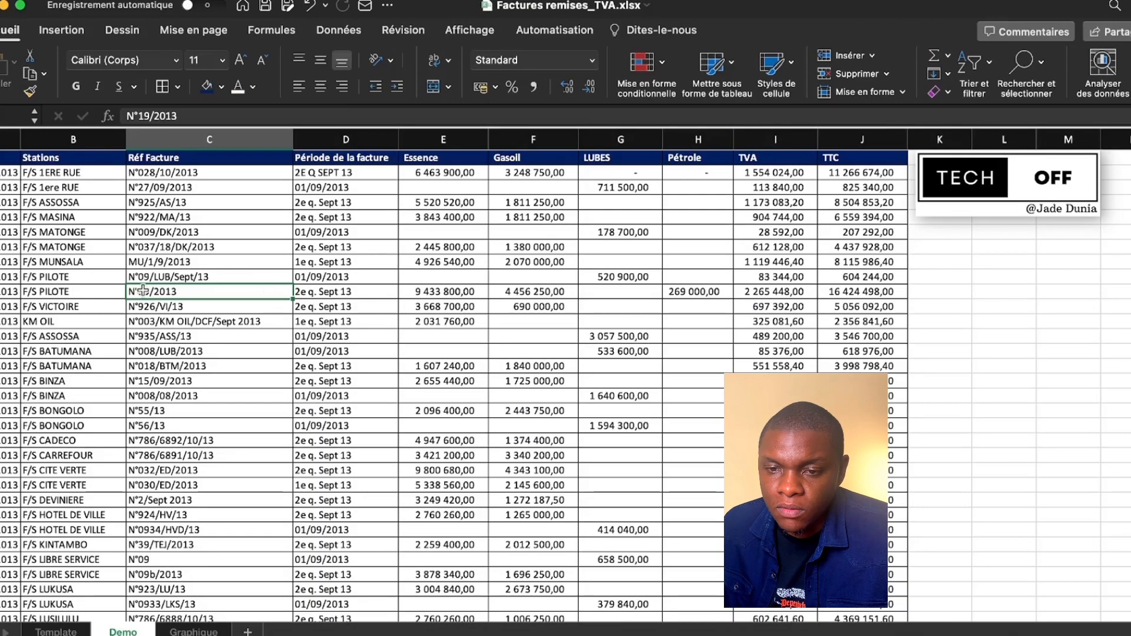
Copy the Stations and Essence columns of the Demo sheet together, from their headers down to the first F/S BINZA row.
left_click_drag(50, 157, 59, 382)
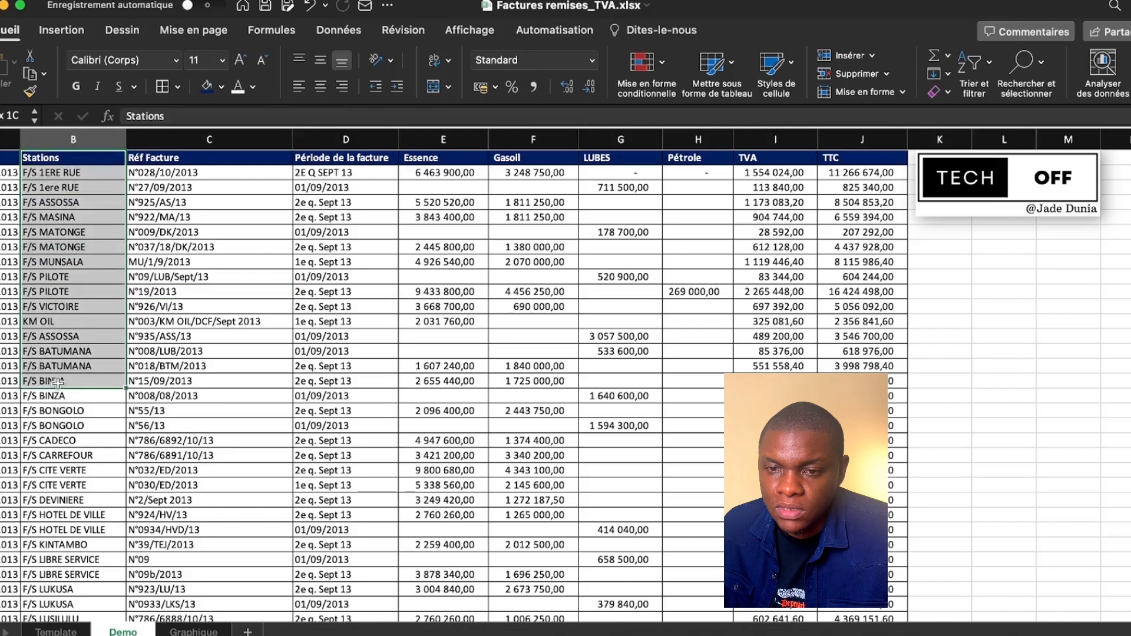
key("super+c")
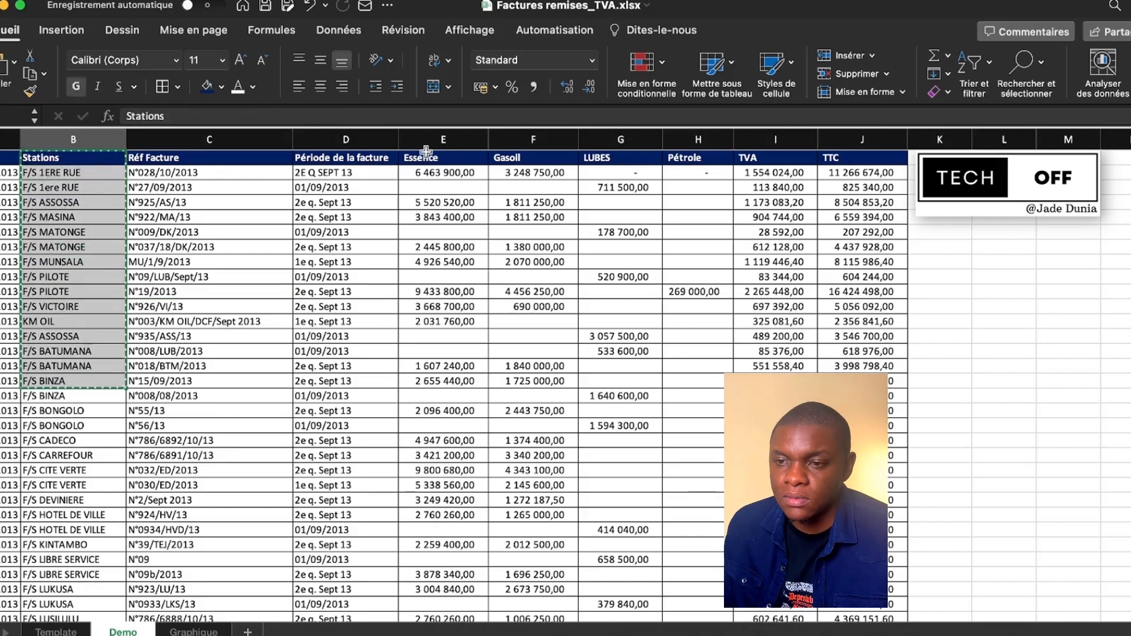
left_click_drag(446, 155, 455, 381)
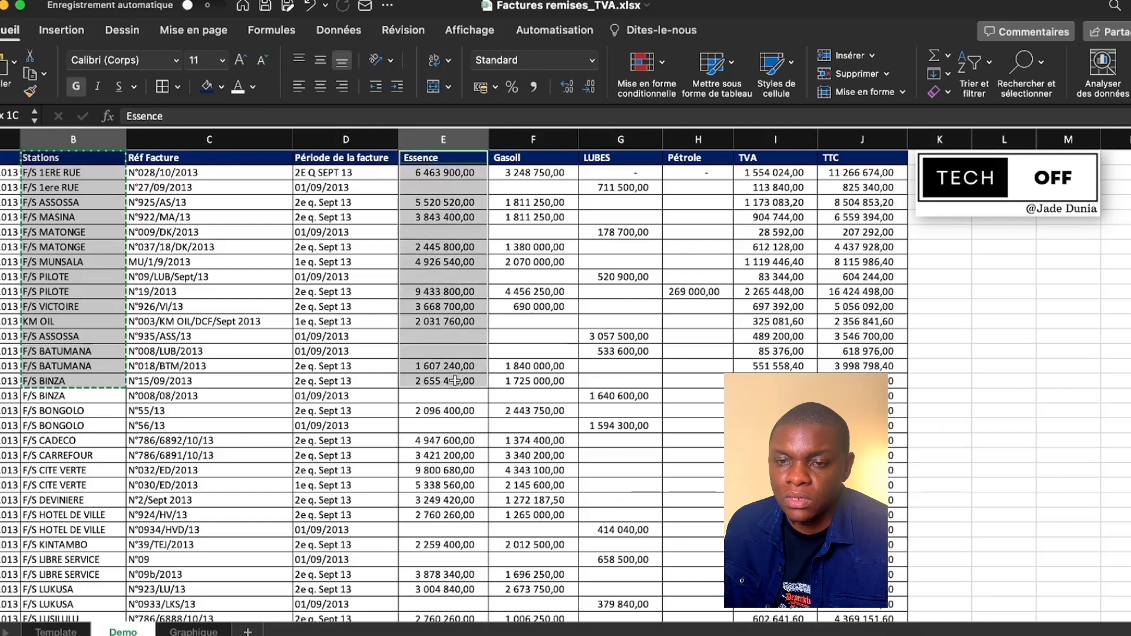
key("super+c")
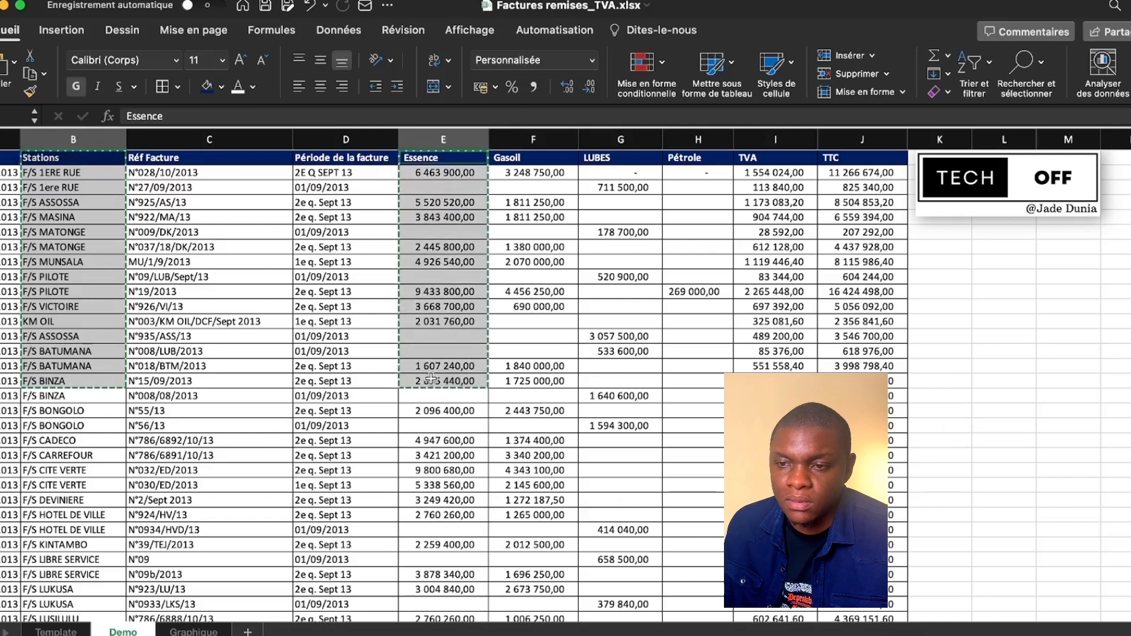
scroll(729, 367, "right", 10)
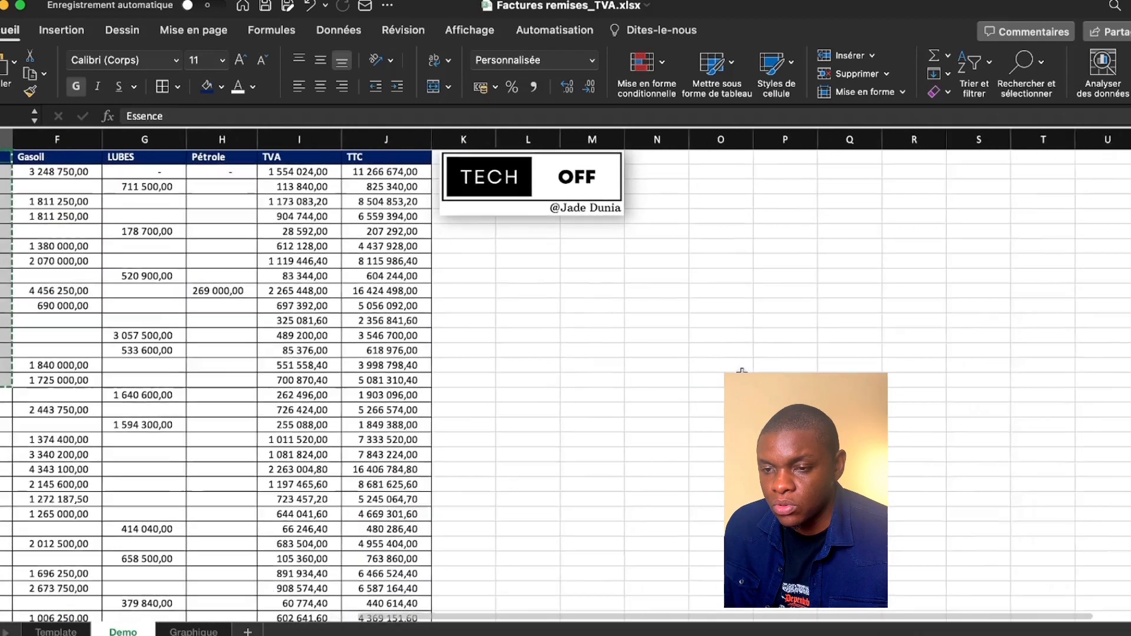
scroll(728, 367, "left", 10)
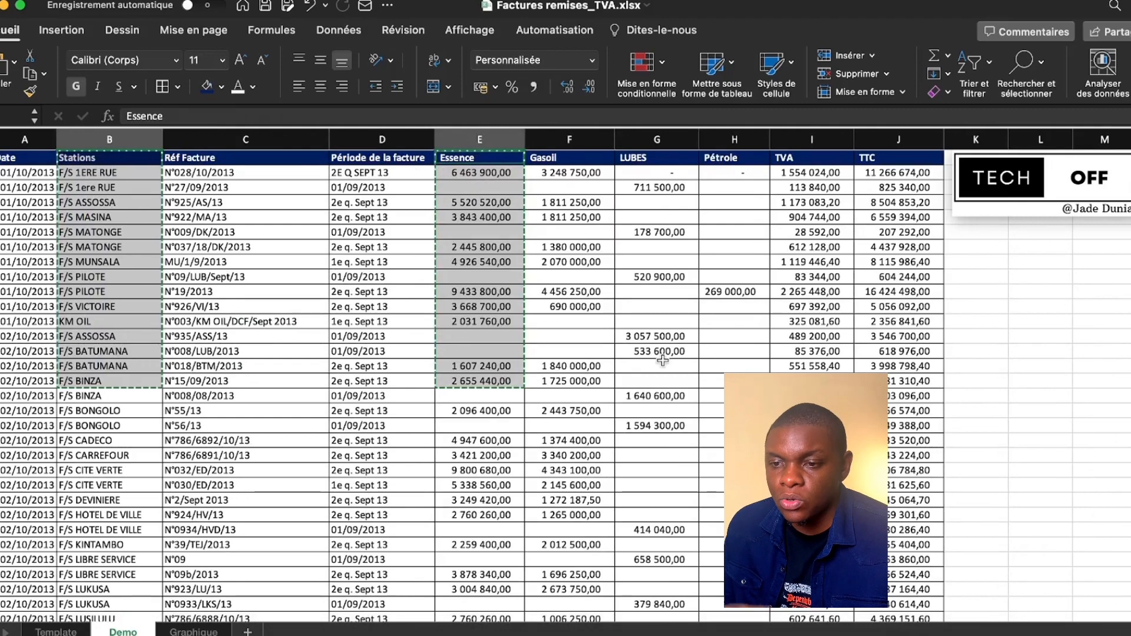
scroll(663, 361, "right", 2)
scroll(663, 361, "right", 6)
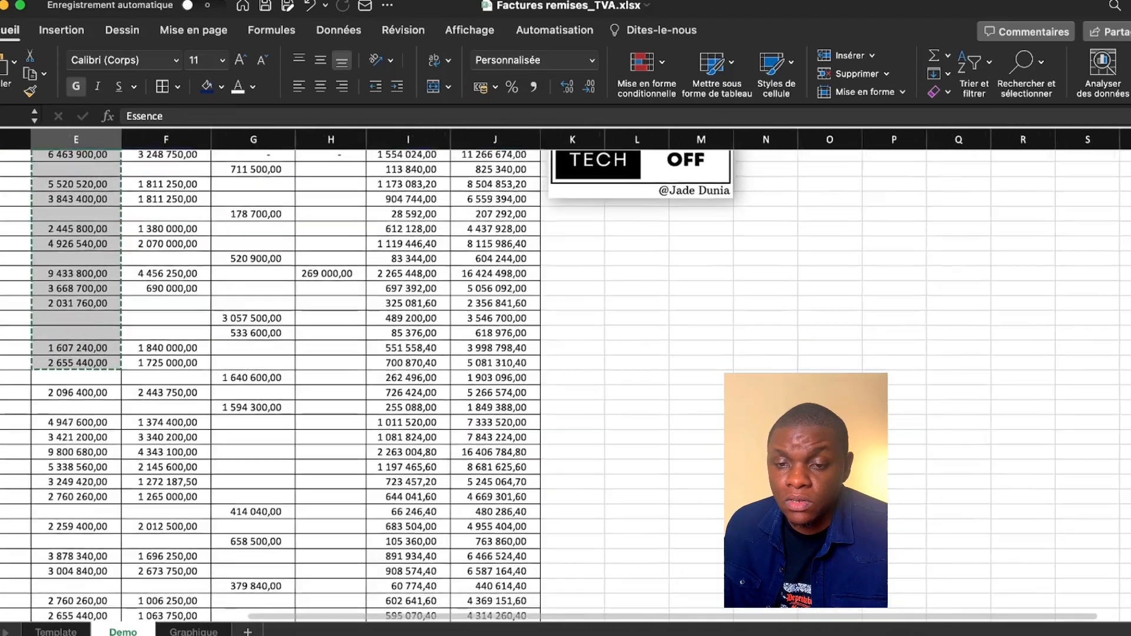
scroll(663, 378, "right", 4)
left_click_drag(660, 414, 704, 403)
left_click(704, 404)
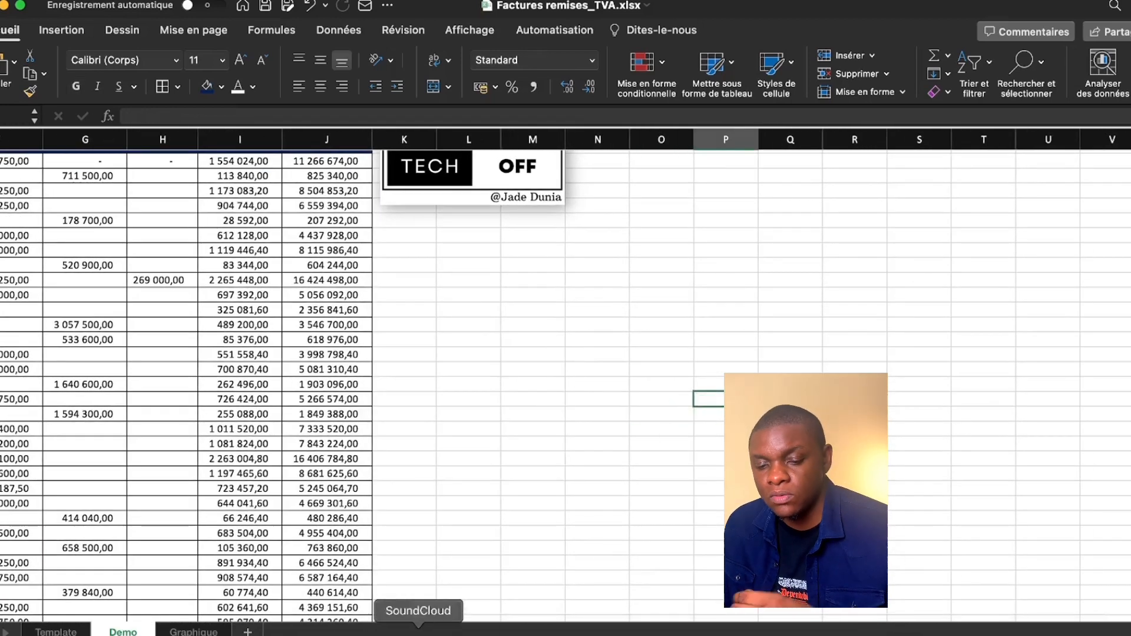
Paste the copied Stations and Essence data on the Graphique sheet, starting in column B below the Gasoil pivot table.
left_click(194, 631)
scroll(326, 461, "down", 10)
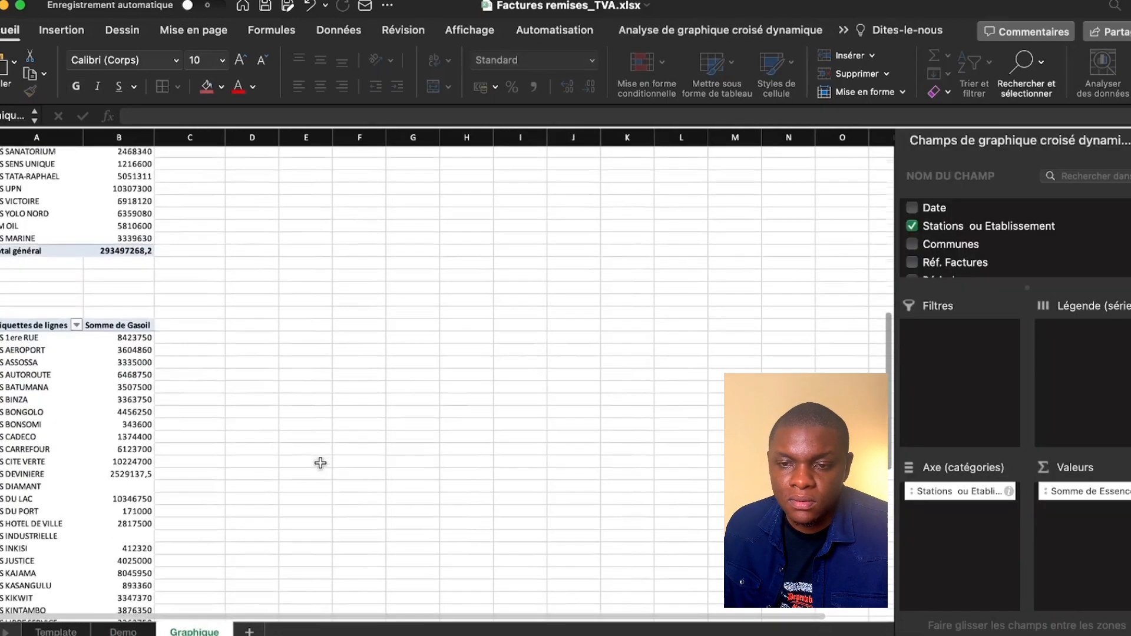
scroll(326, 461, "down", 15)
left_click(118, 306)
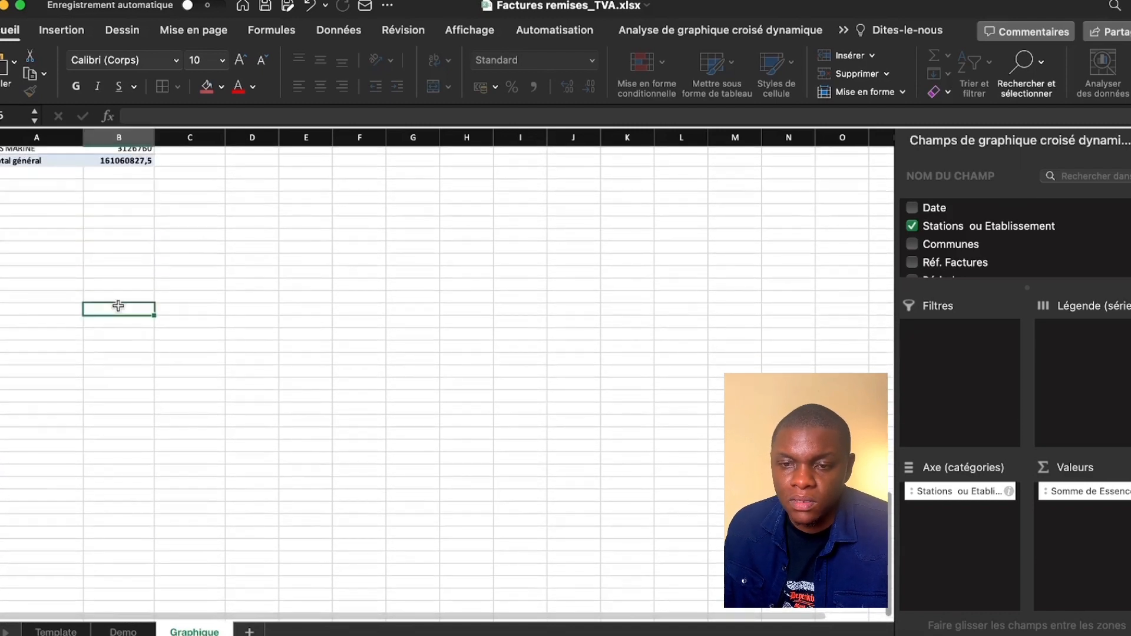
key("super+v")
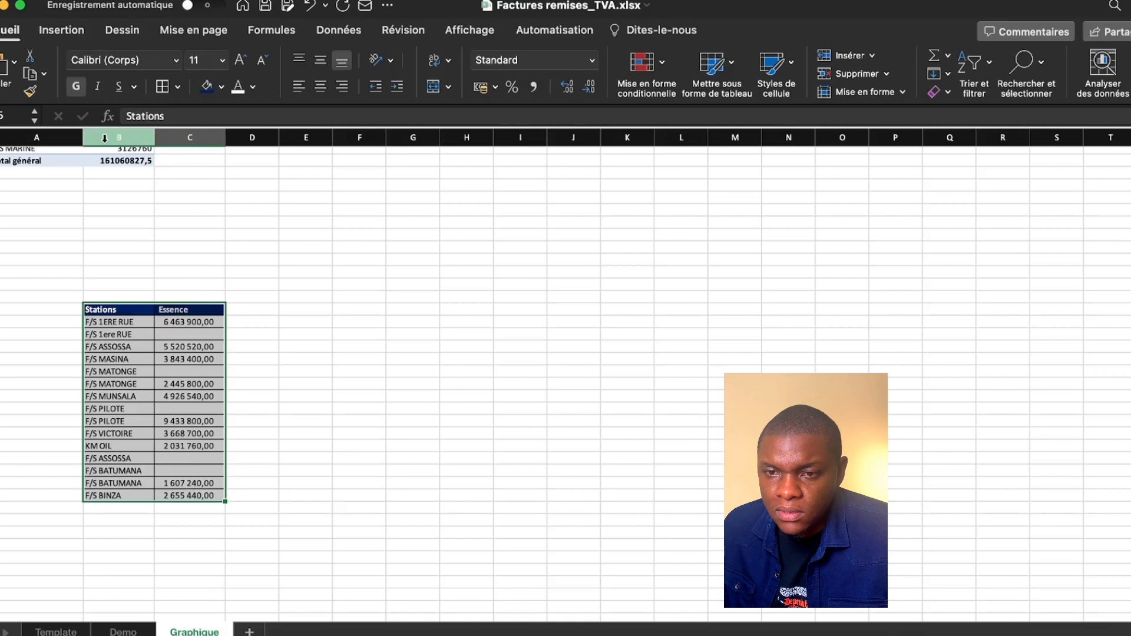
Insert a suggested column chart of Essence per station from the pasted table, then place it beside the table and enlarge it.
left_click(62, 30)
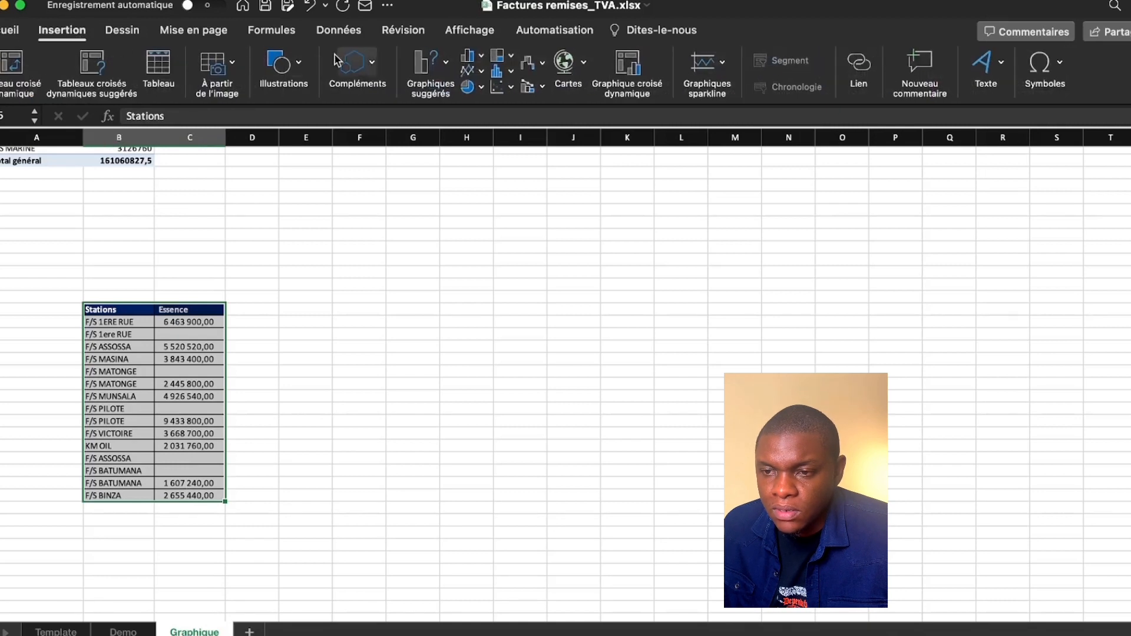
left_click(427, 64)
left_click(480, 139)
left_click_drag(513, 308, 397, 218)
left_click_drag(605, 378, 764, 494)
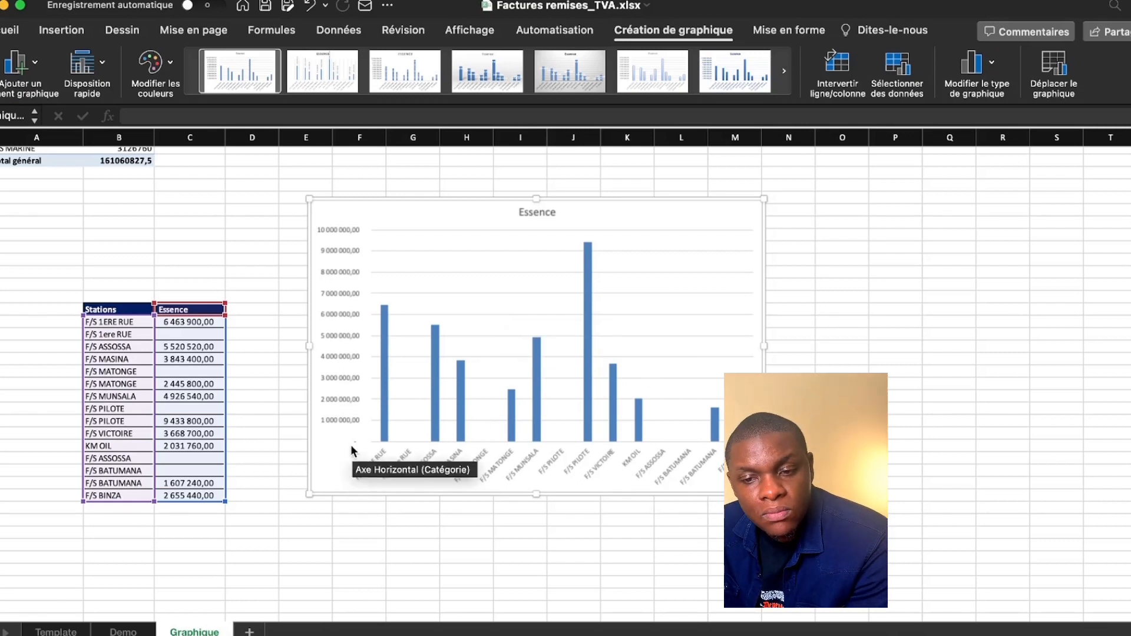
key("Escape")
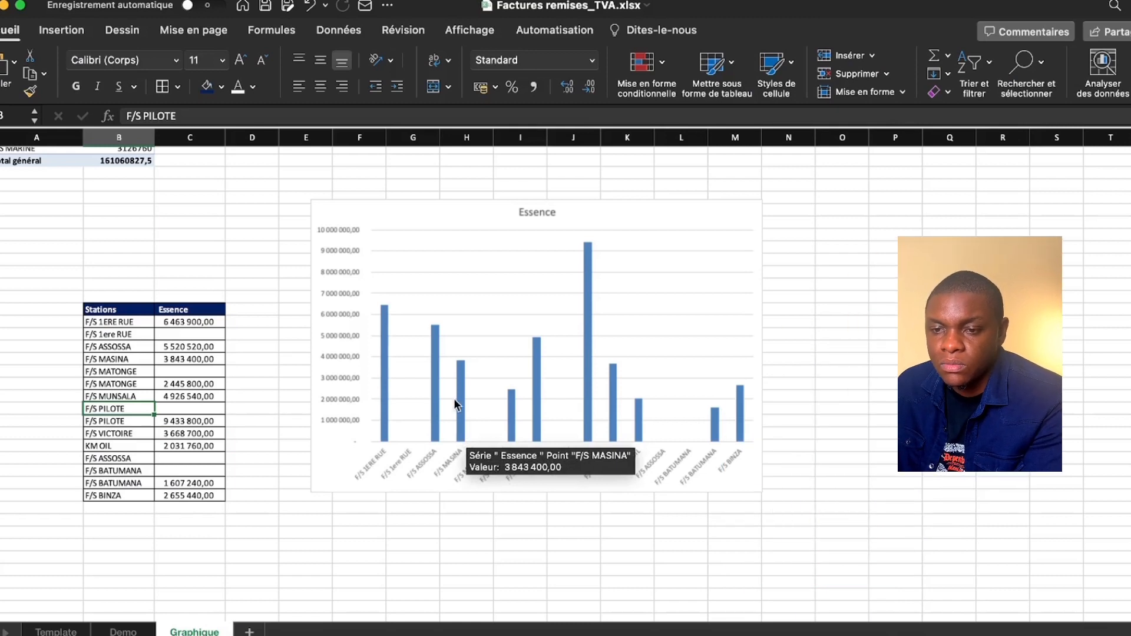
Save a copy of the workbook as Factures remises_TVA_version 2 in the Excel beginner guide folder, in .xlsx format.
left_click(683, 215)
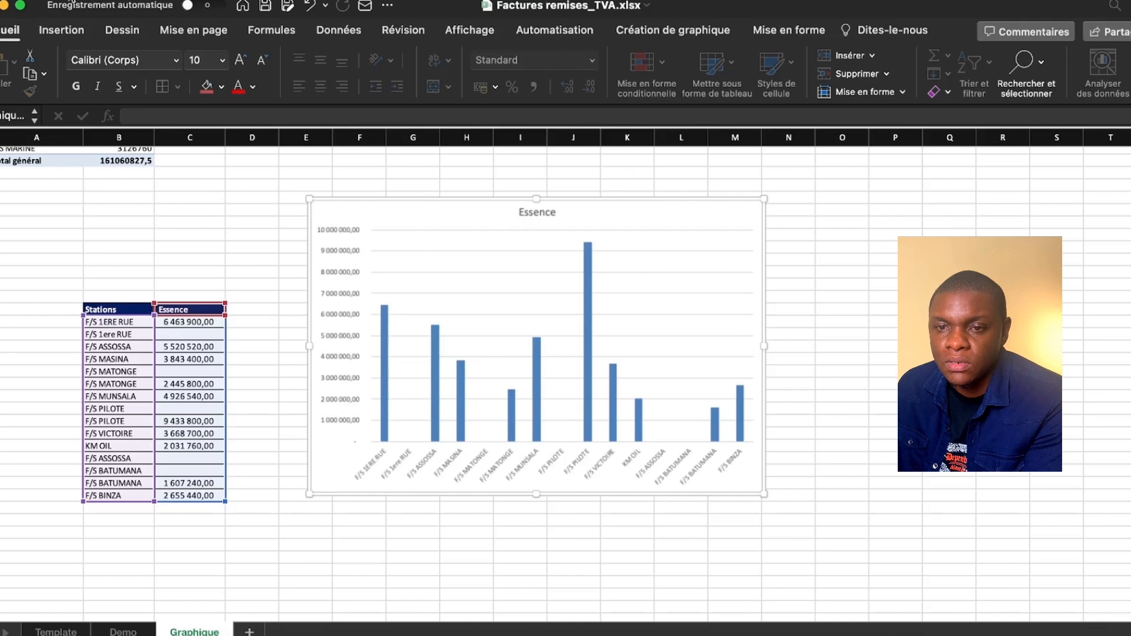
left_click(69, 1)
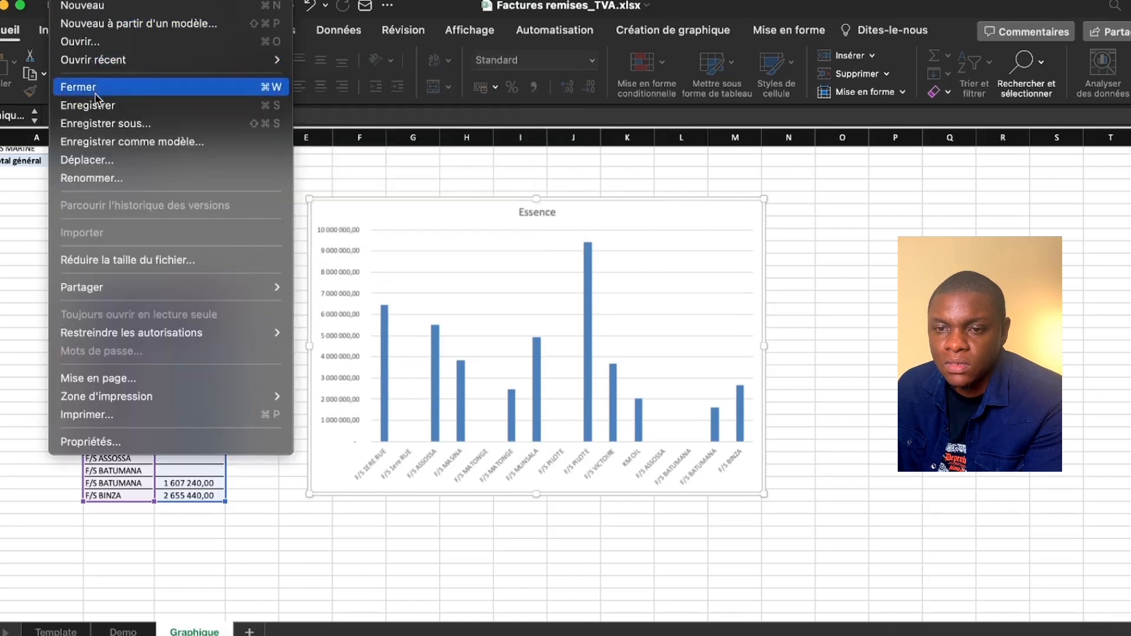
left_click(142, 131)
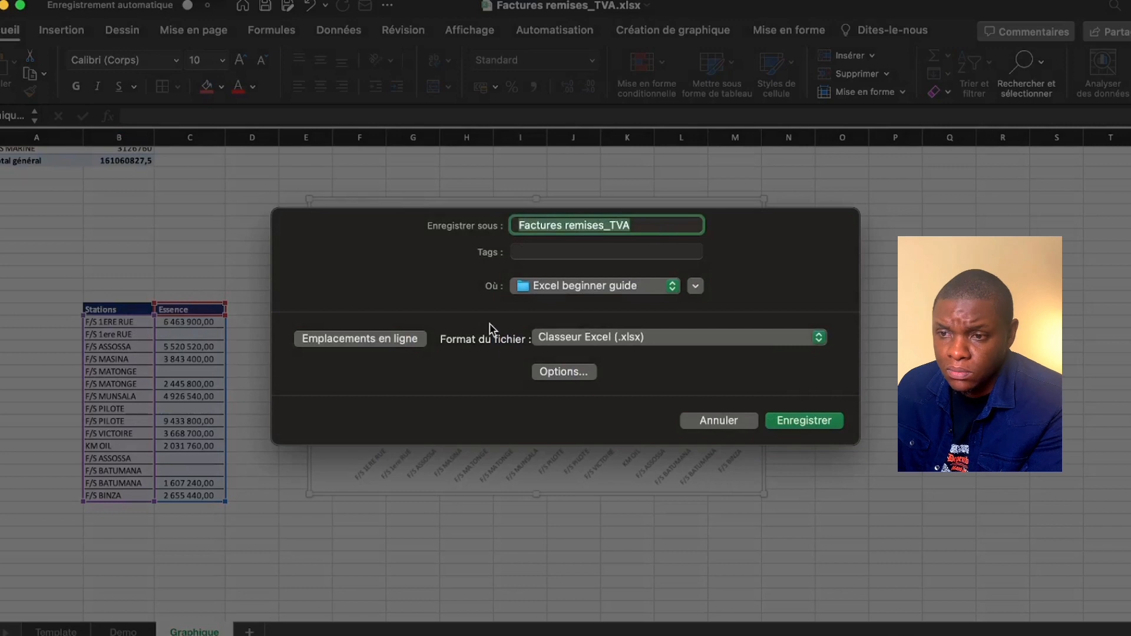
left_click(642, 221)
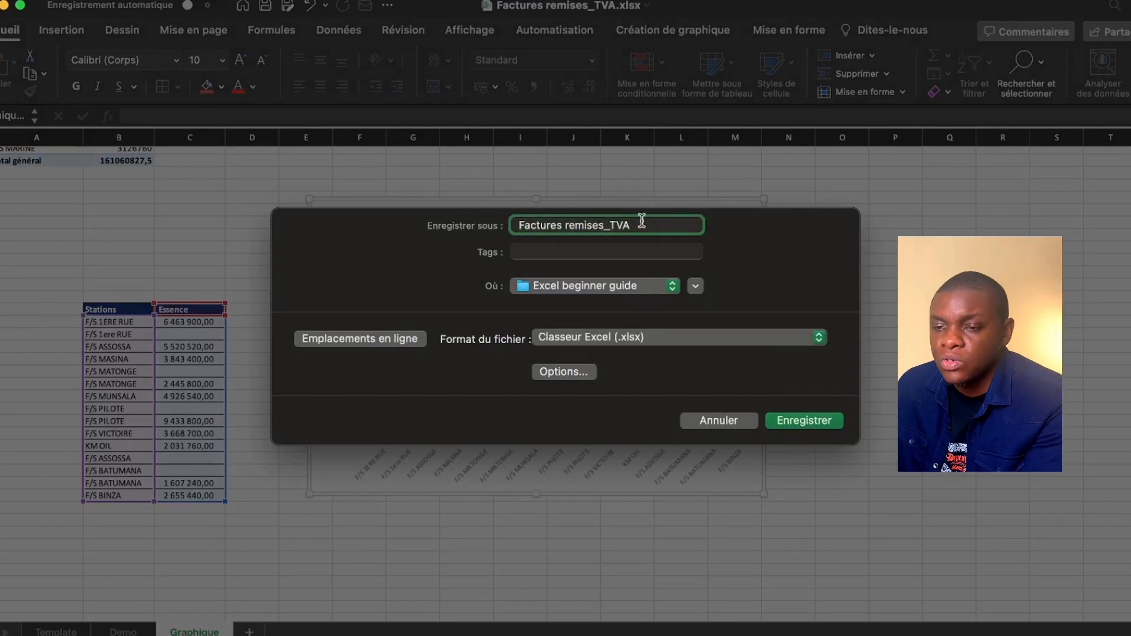
type("_version 2")
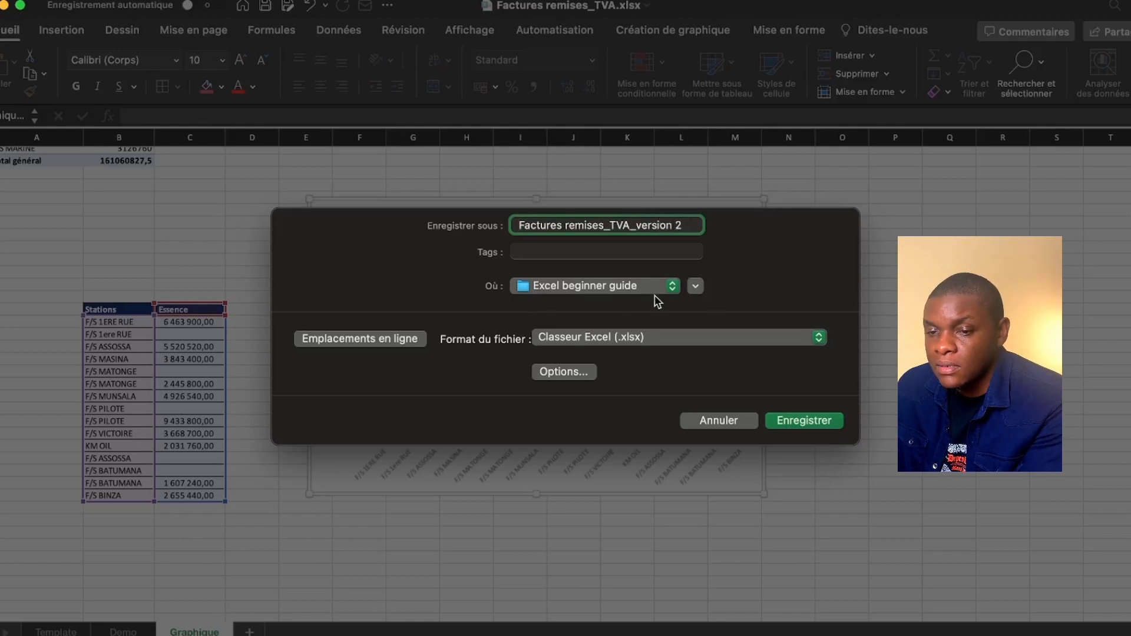
left_click(812, 423)
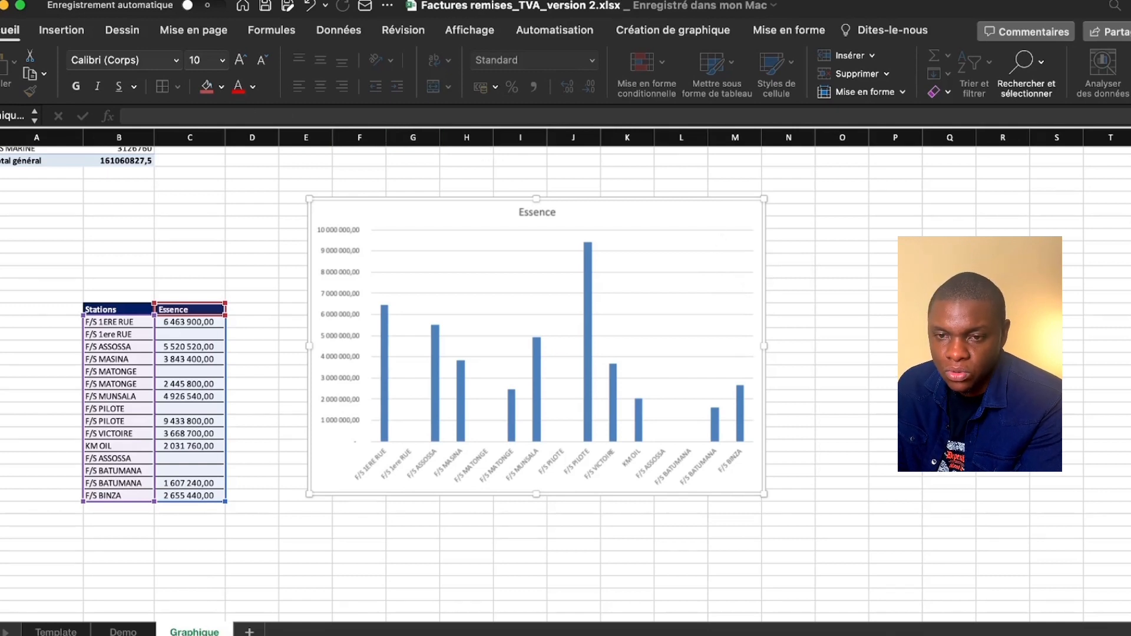
Share the saved file as a workbook attached to a new e-mail message in Mail.
left_click(74, 0)
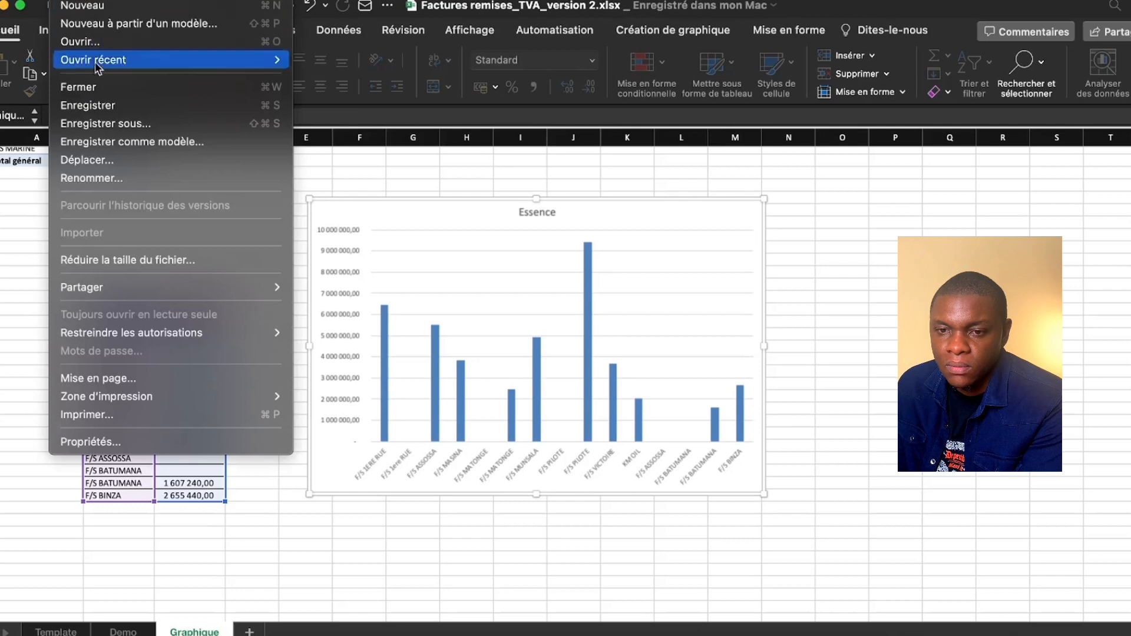
mouse_move(138, 293)
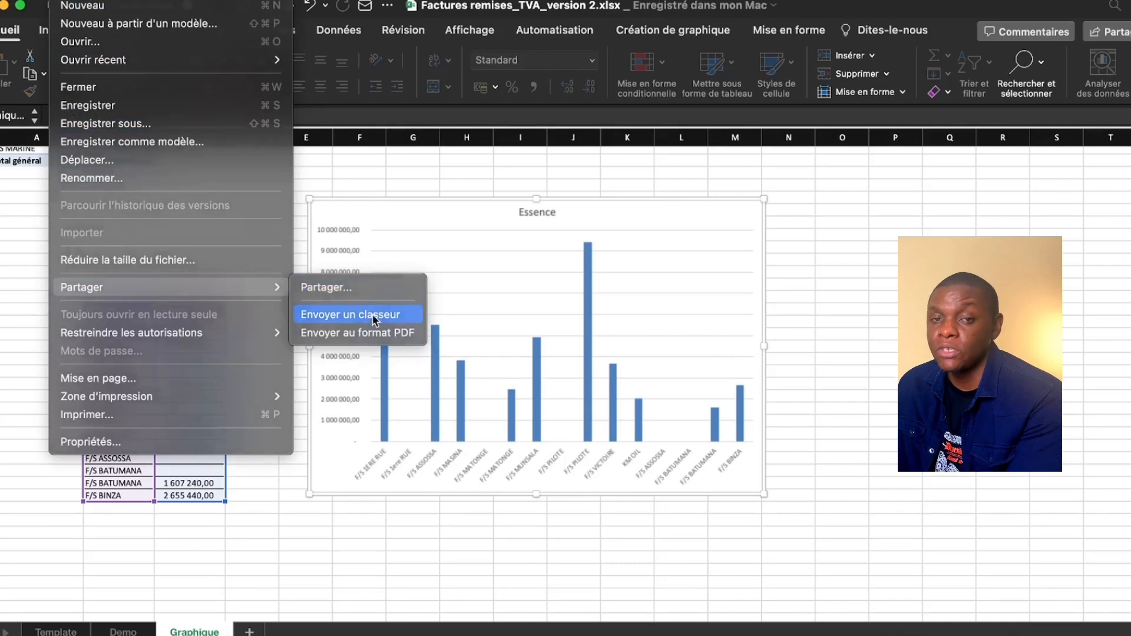
left_click(351, 314)
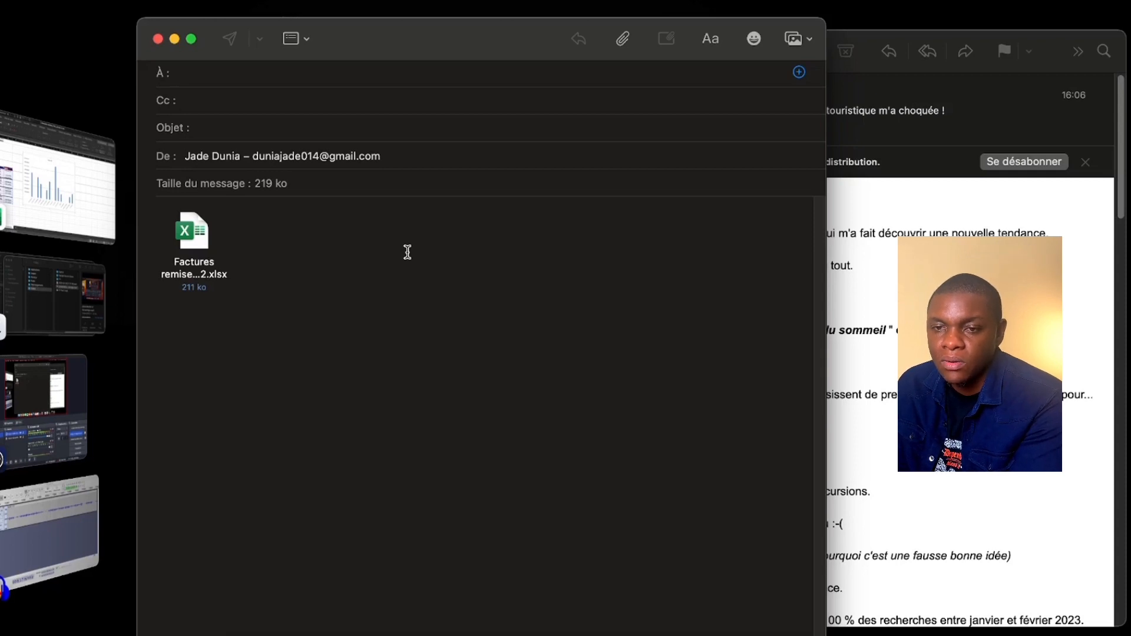
type("d")
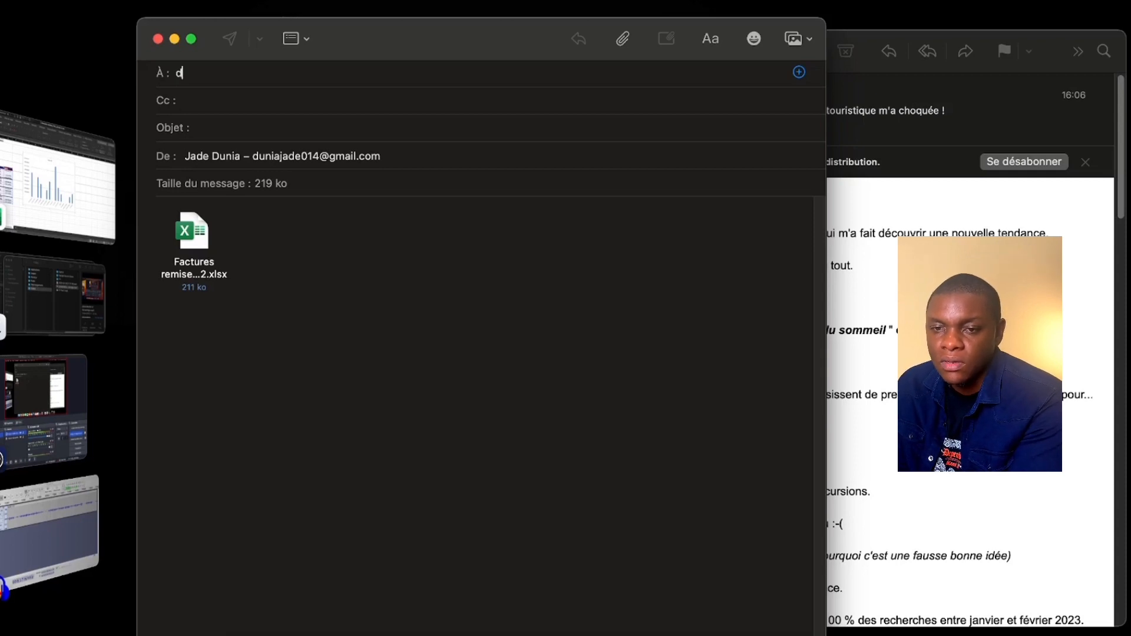
key("BackSpace")
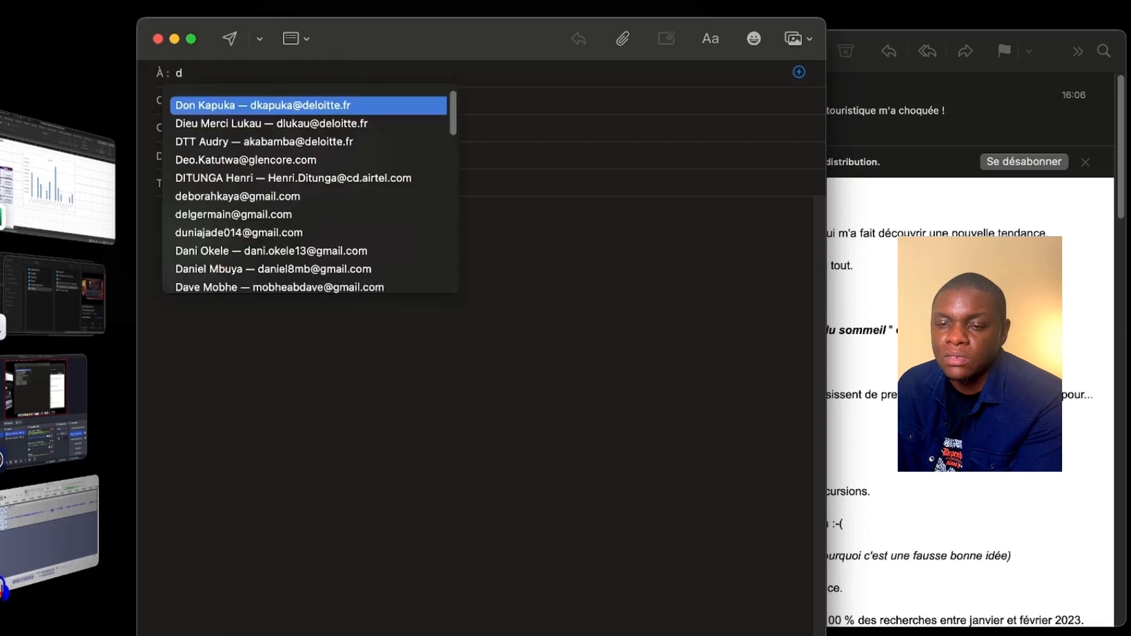
key("BackSpace")
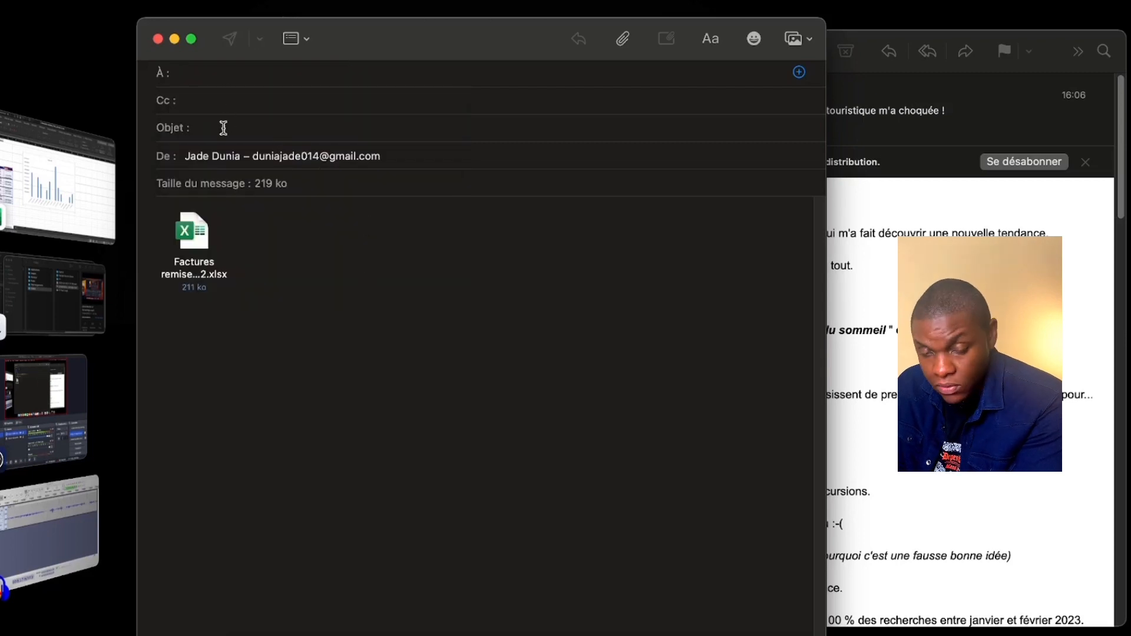
left_click(264, 311)
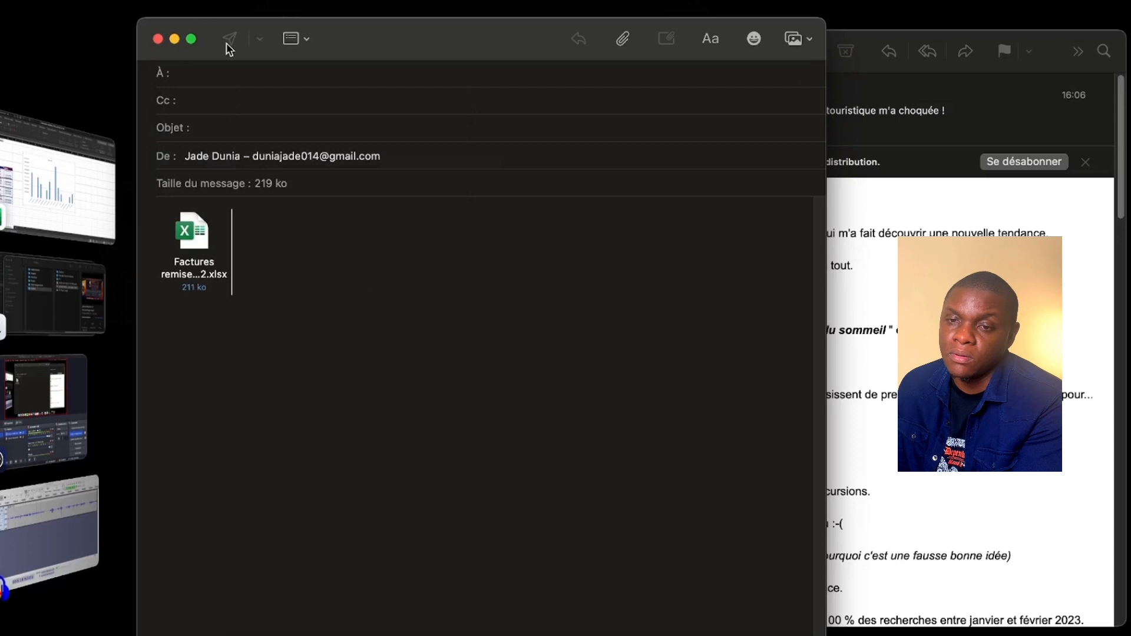